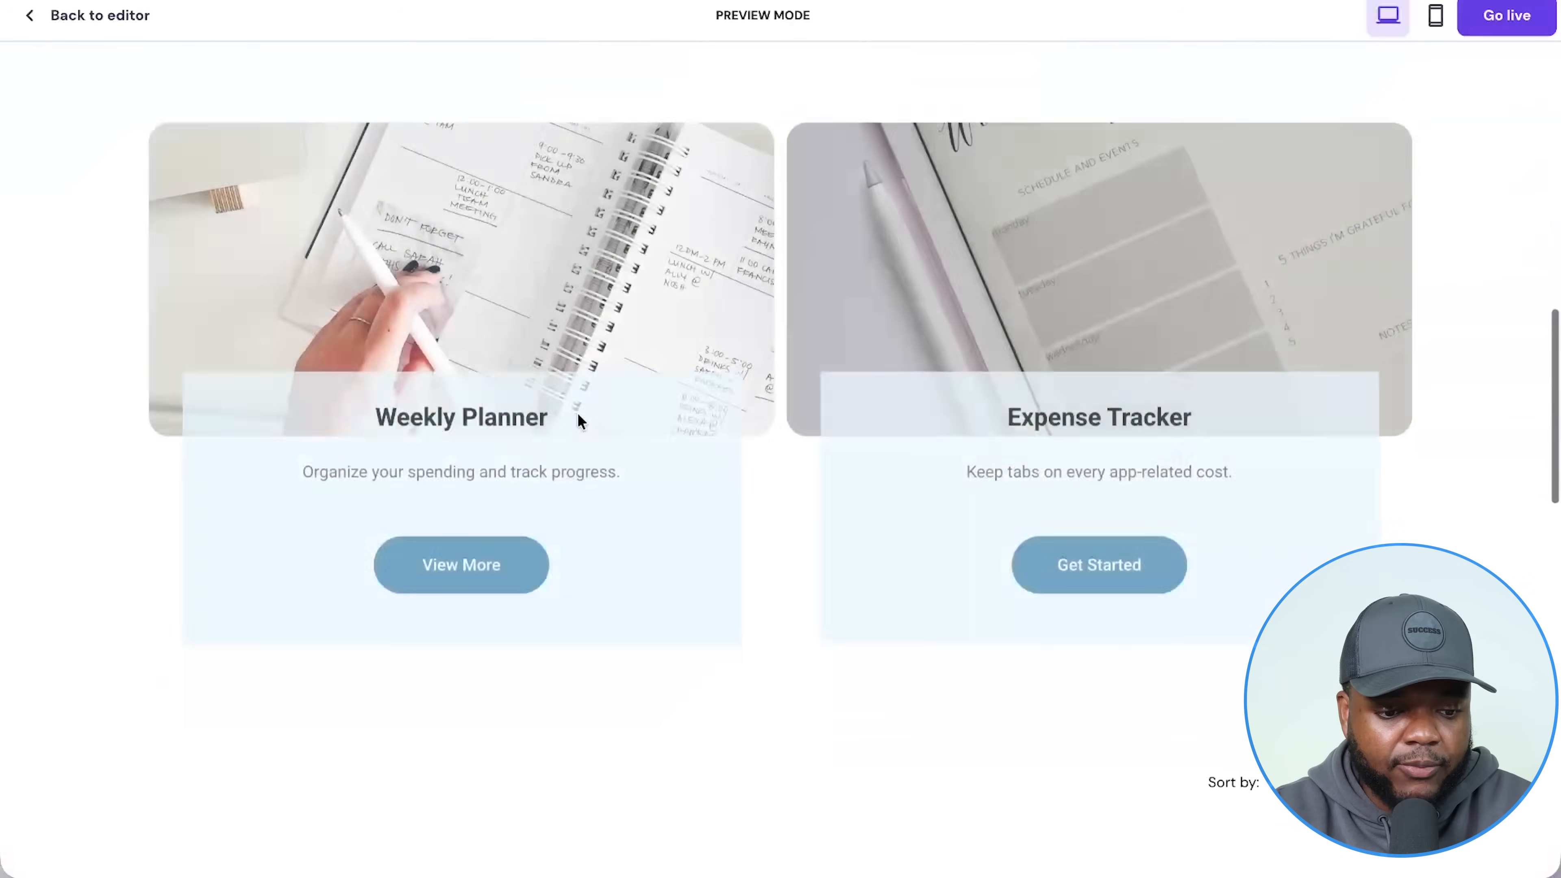
# Scroll back up the site preview and return to the BudgetYourApp editor.
pyautogui.scroll(3, 1114, 311)
pyautogui.scroll(1, 1114, 320)
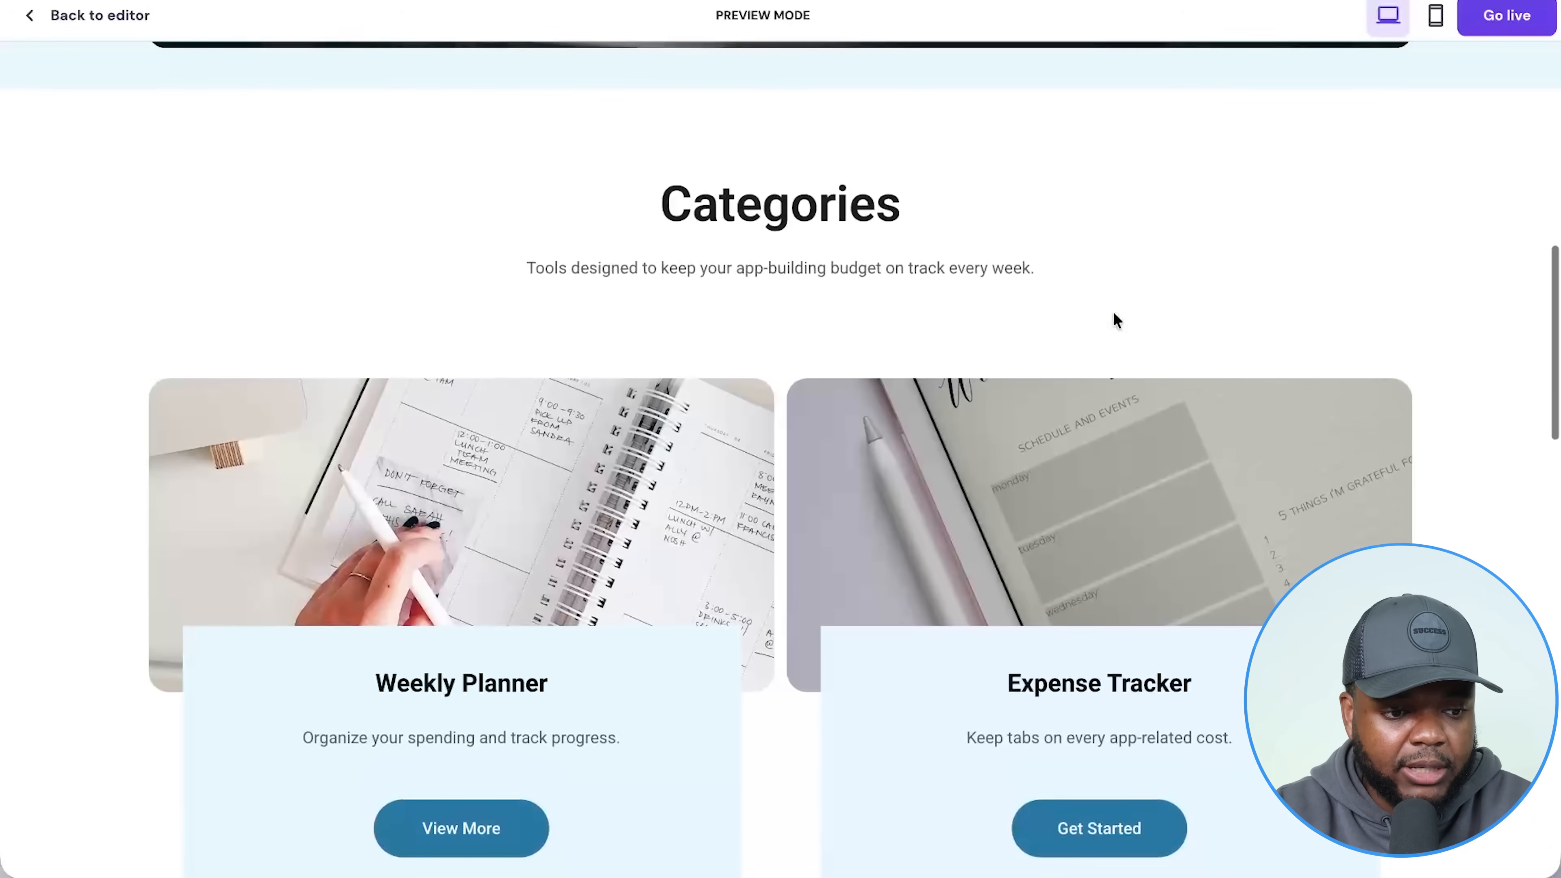
pyautogui.click(100, 21)
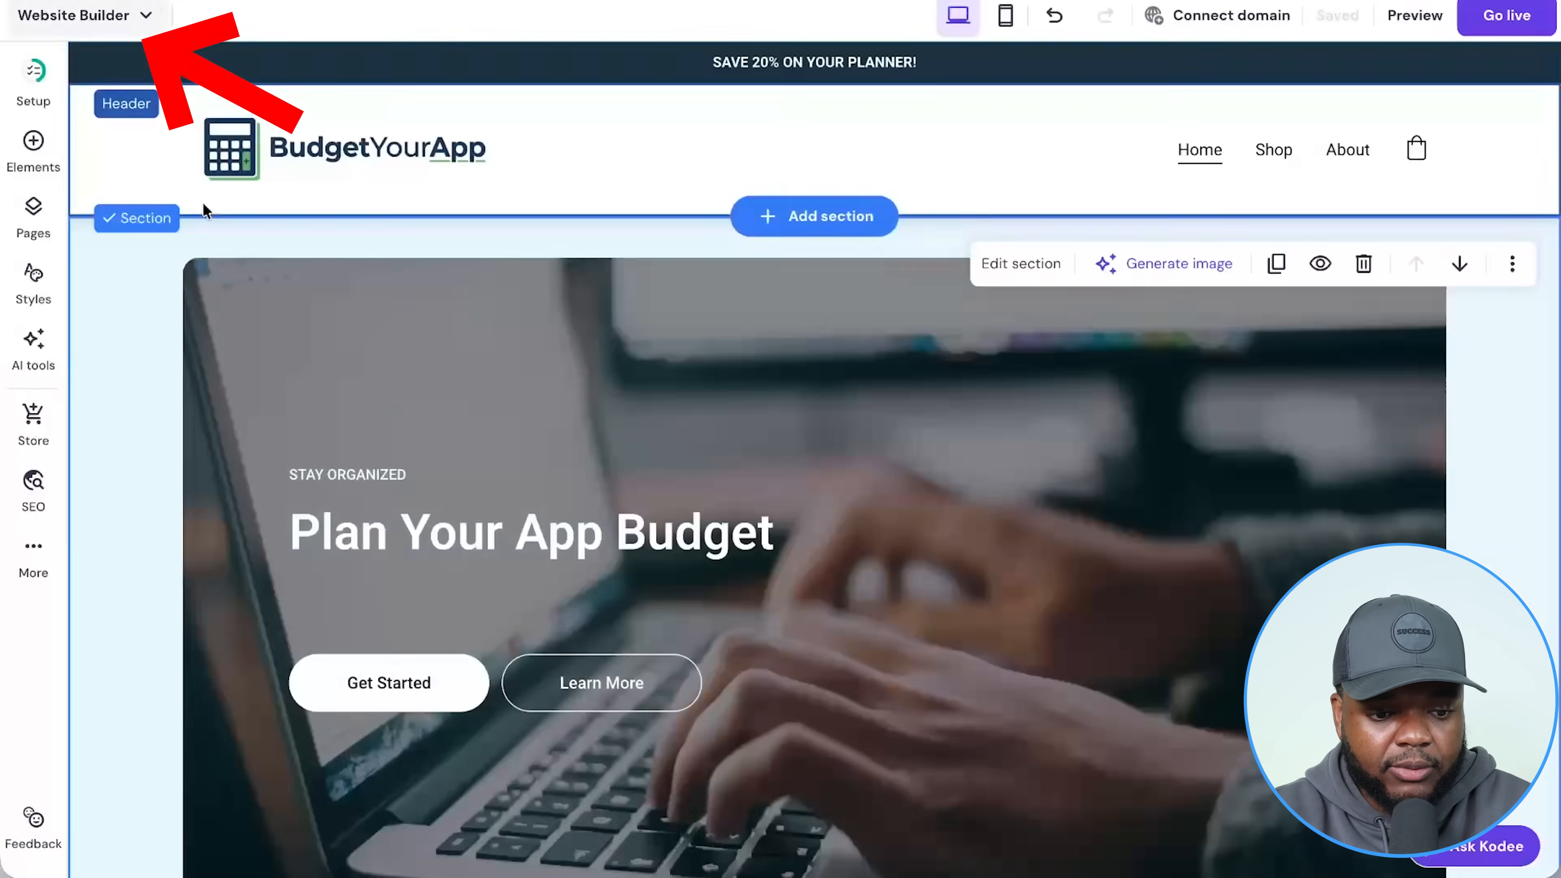
# Choose to replace the hero image and browse the Free images library.
pyautogui.click(687, 413)
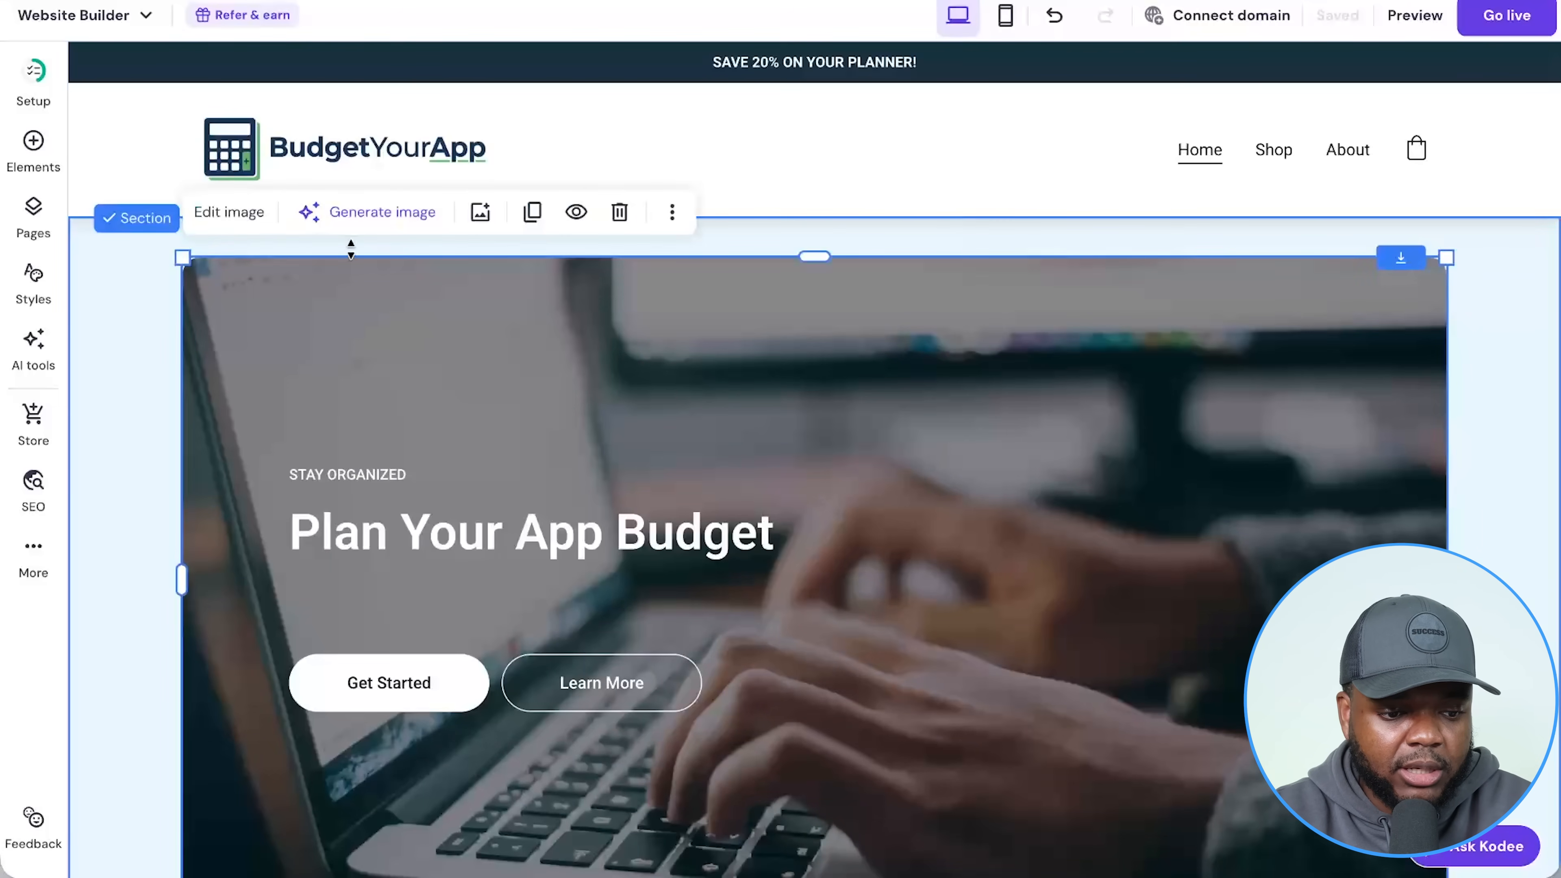
pyautogui.click(216, 215)
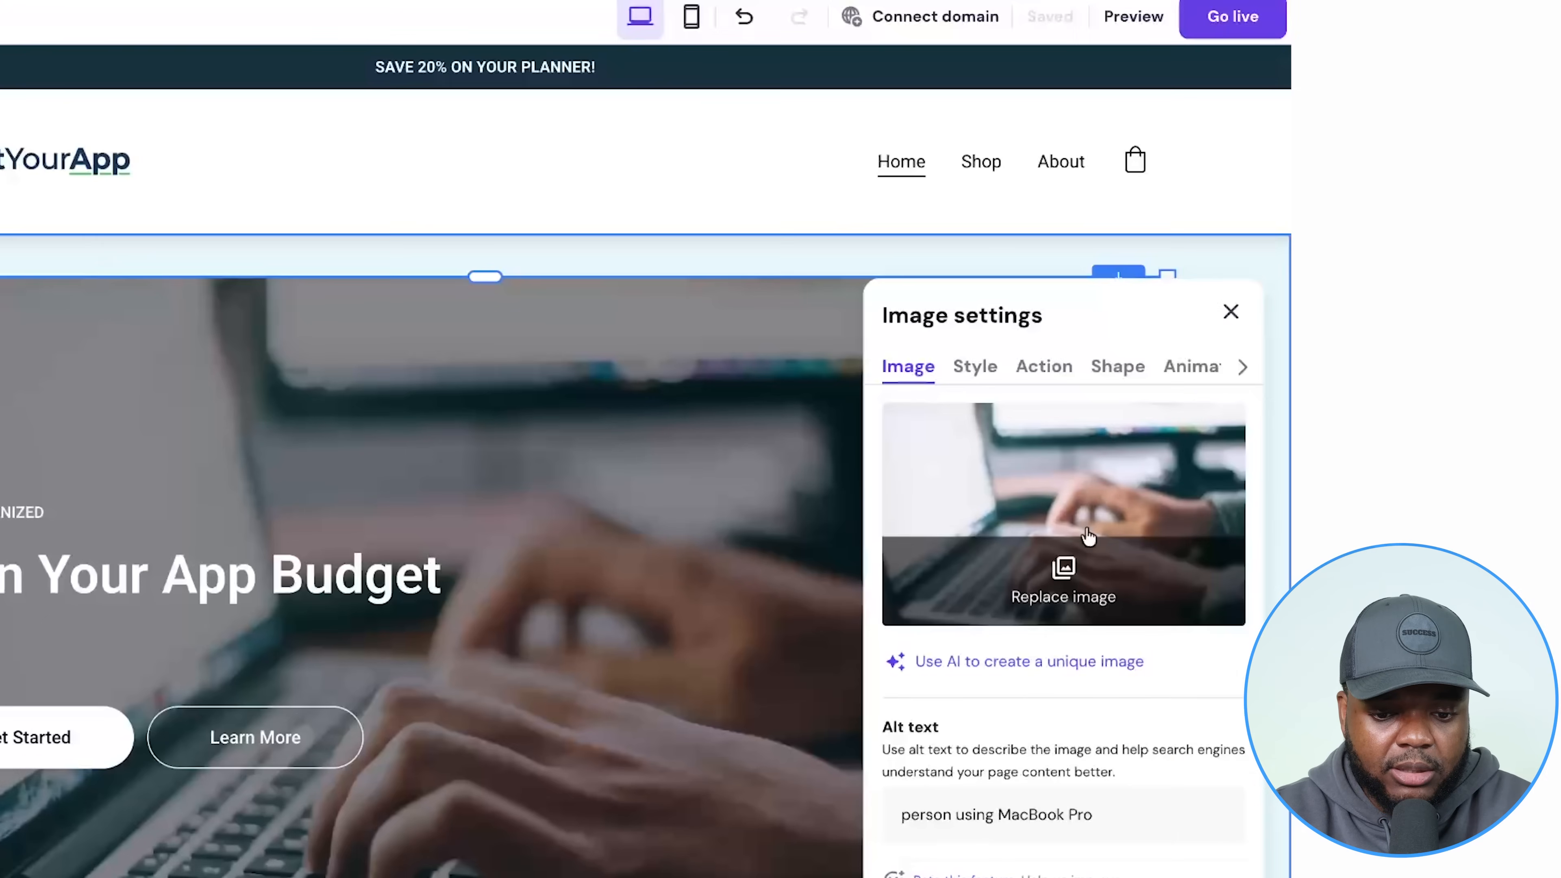
pyautogui.click(1059, 584)
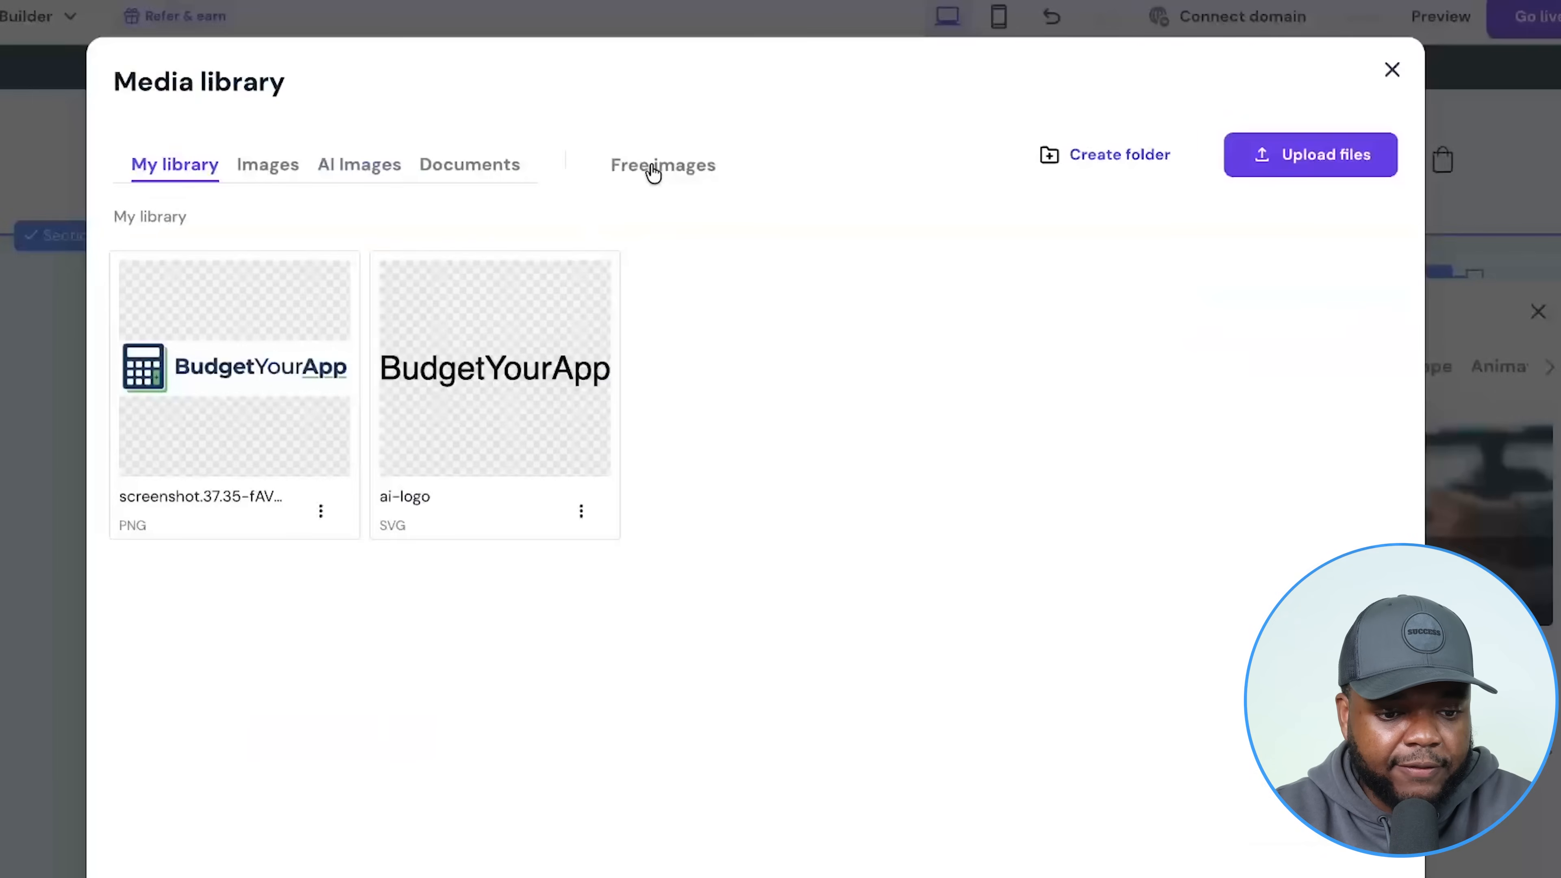
pyautogui.click(347, 167)
# Search free photos for 'laptop' and preview the hands-typing-on-laptop photo.
pyautogui.click(495, 241)
pyautogui.write('sp')
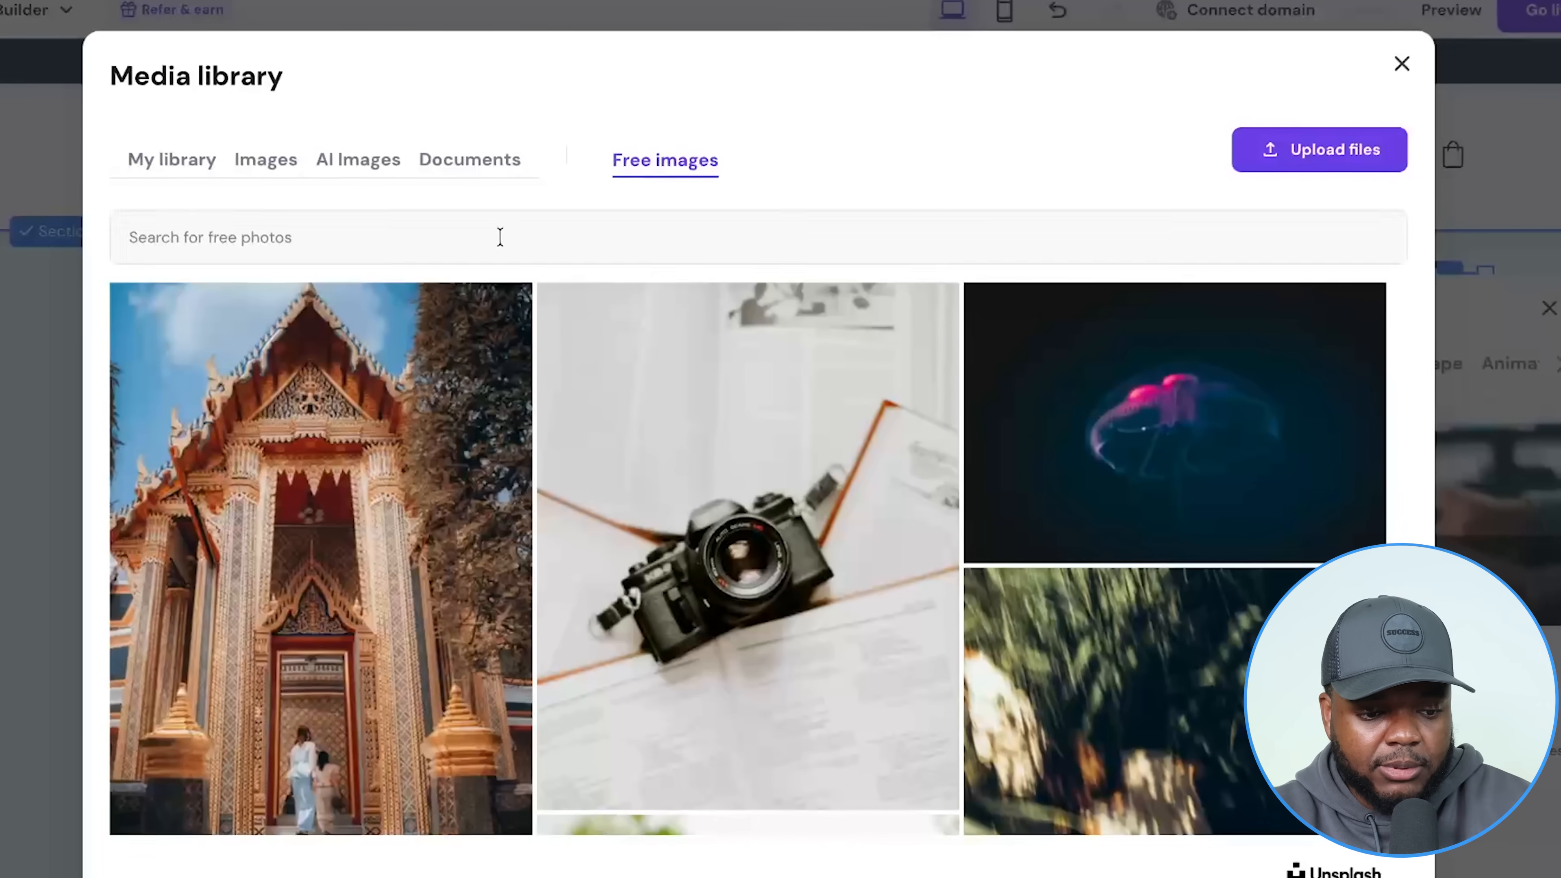
pyautogui.press('BackSpace')
pyautogui.press('BackSpace')
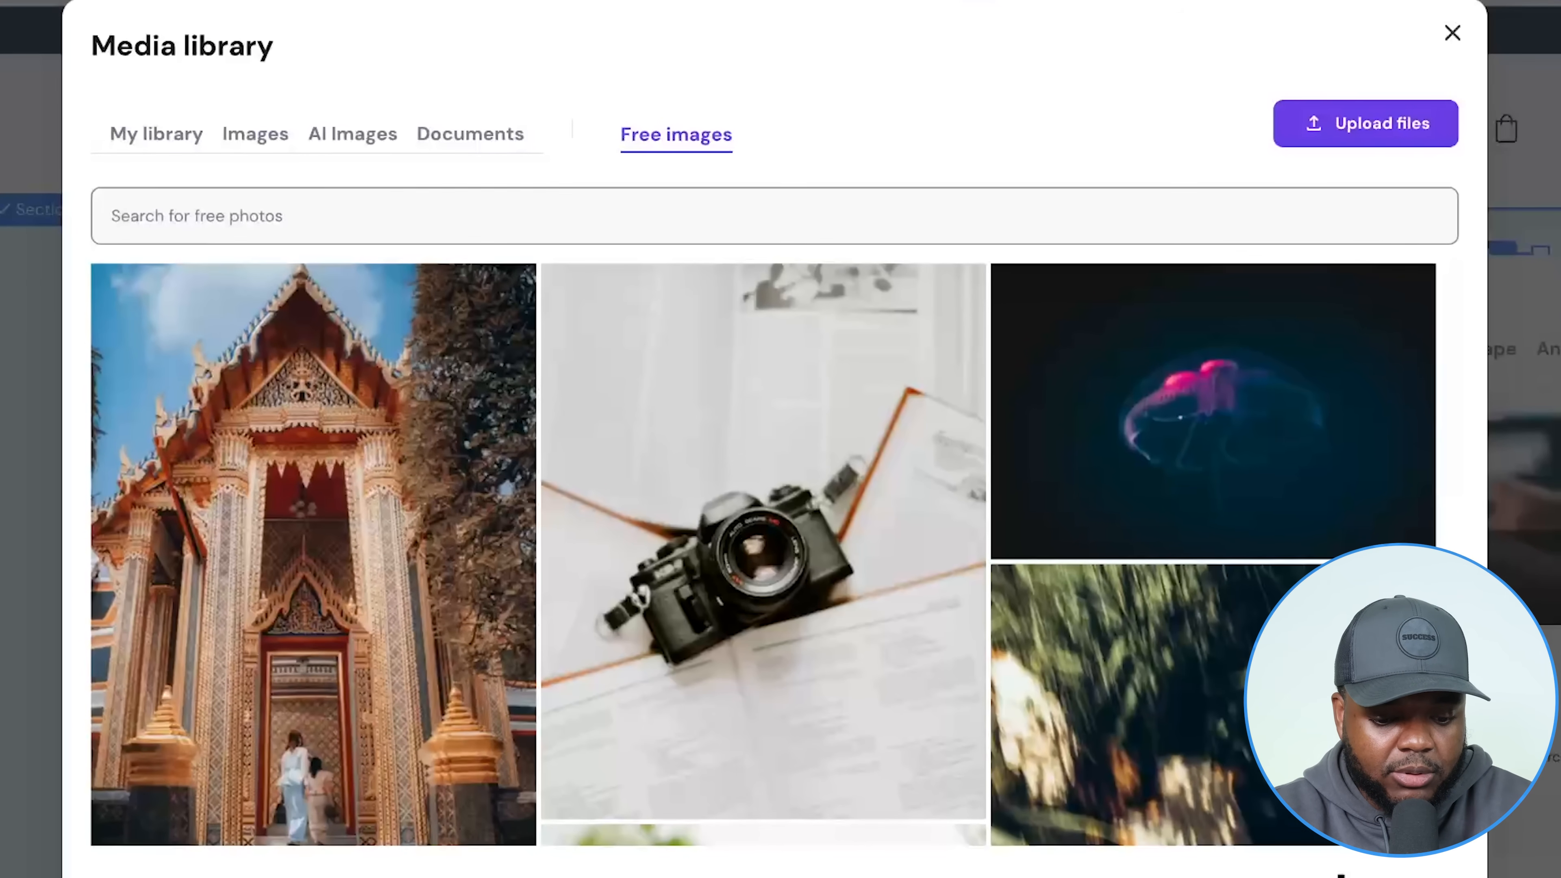
pyautogui.write('laptop')
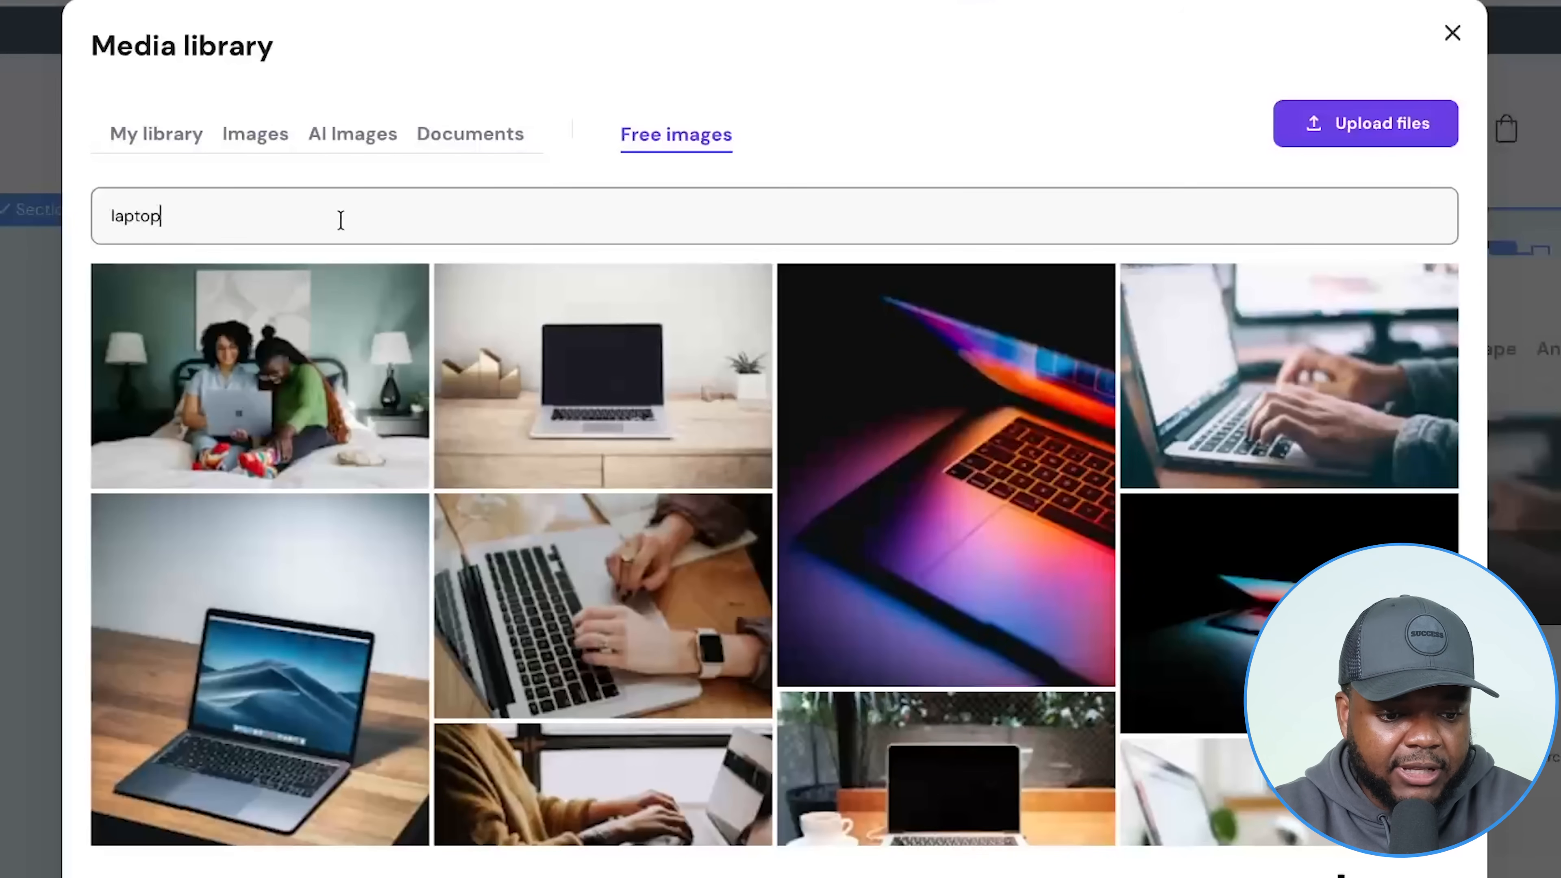
pyautogui.scroll(-15, 313, 404)
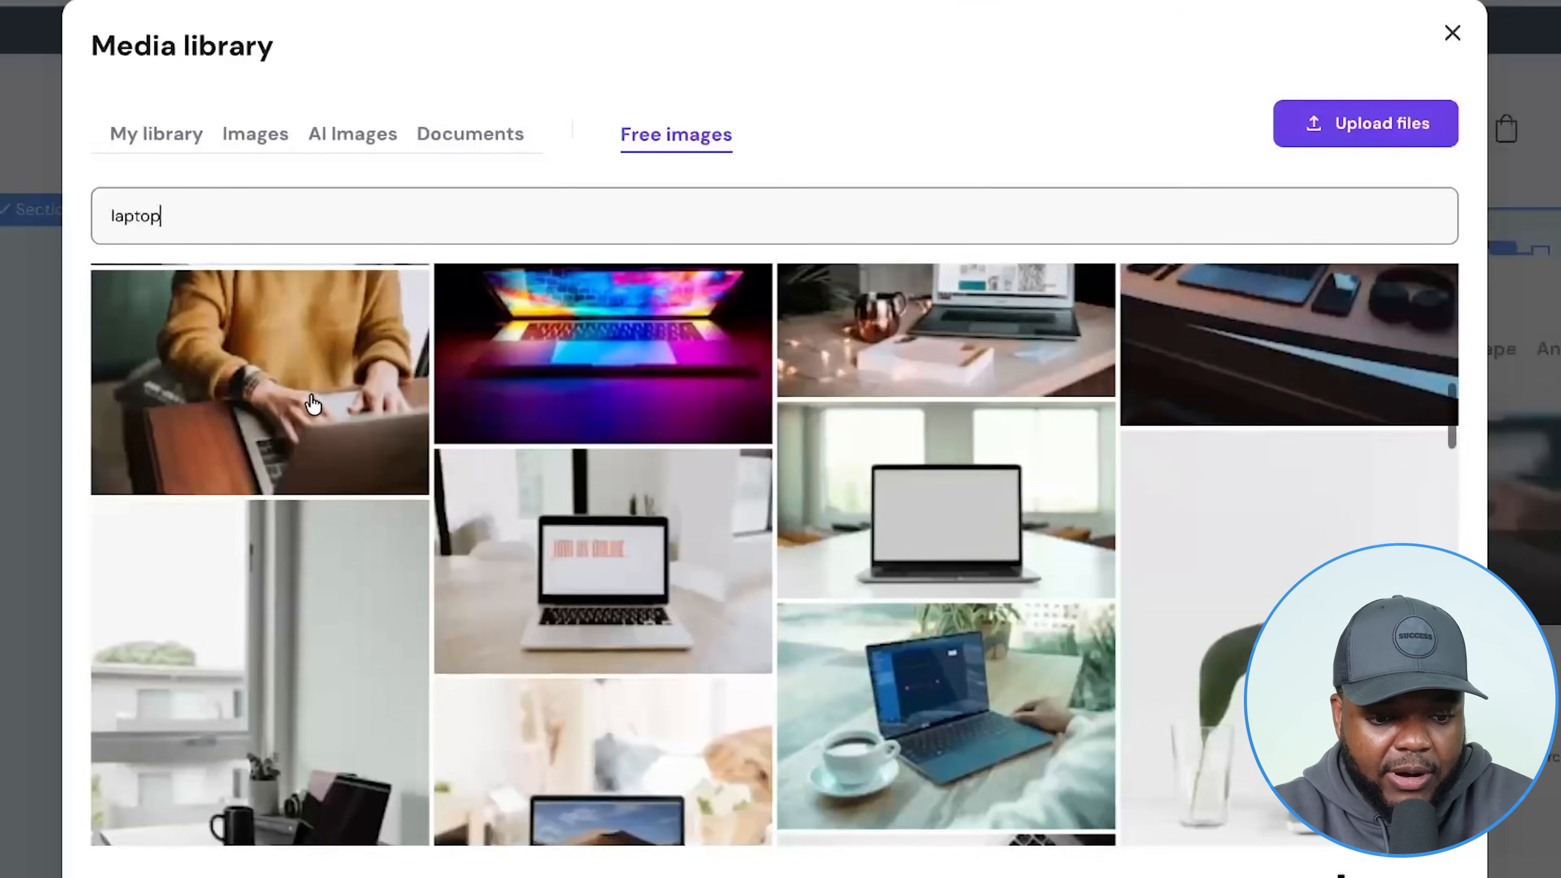
pyautogui.scroll(-5, 313, 405)
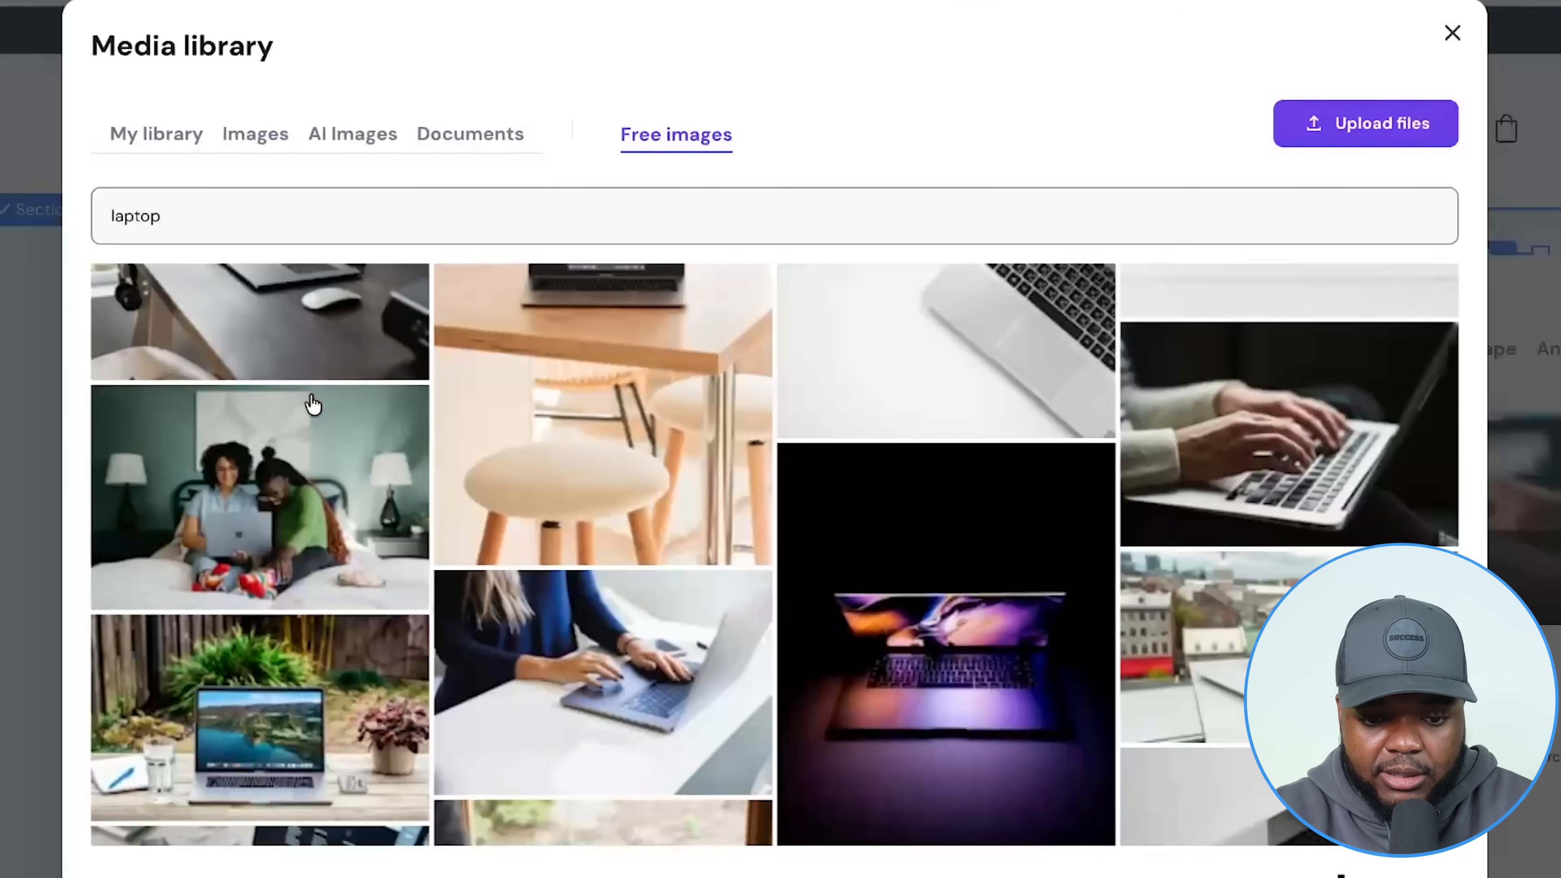
pyautogui.scroll(-10, 313, 405)
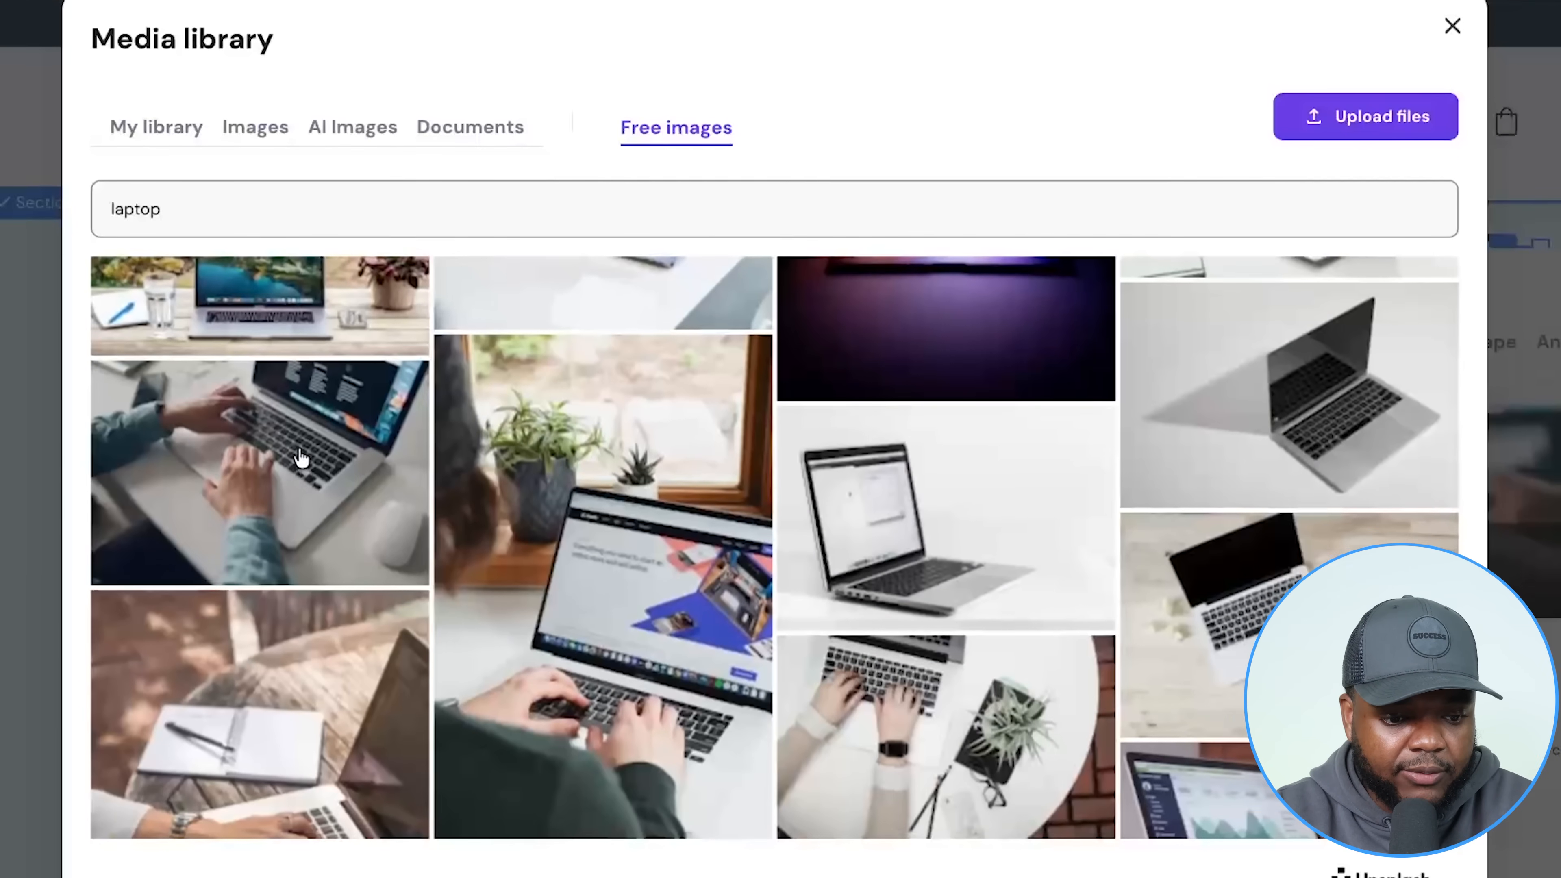
pyautogui.click(299, 487)
# Apply the laptop hero photo, then paste Flow's two-monitor prompt with four Landscape 16:9 outputs.
pyautogui.click(1381, 865)
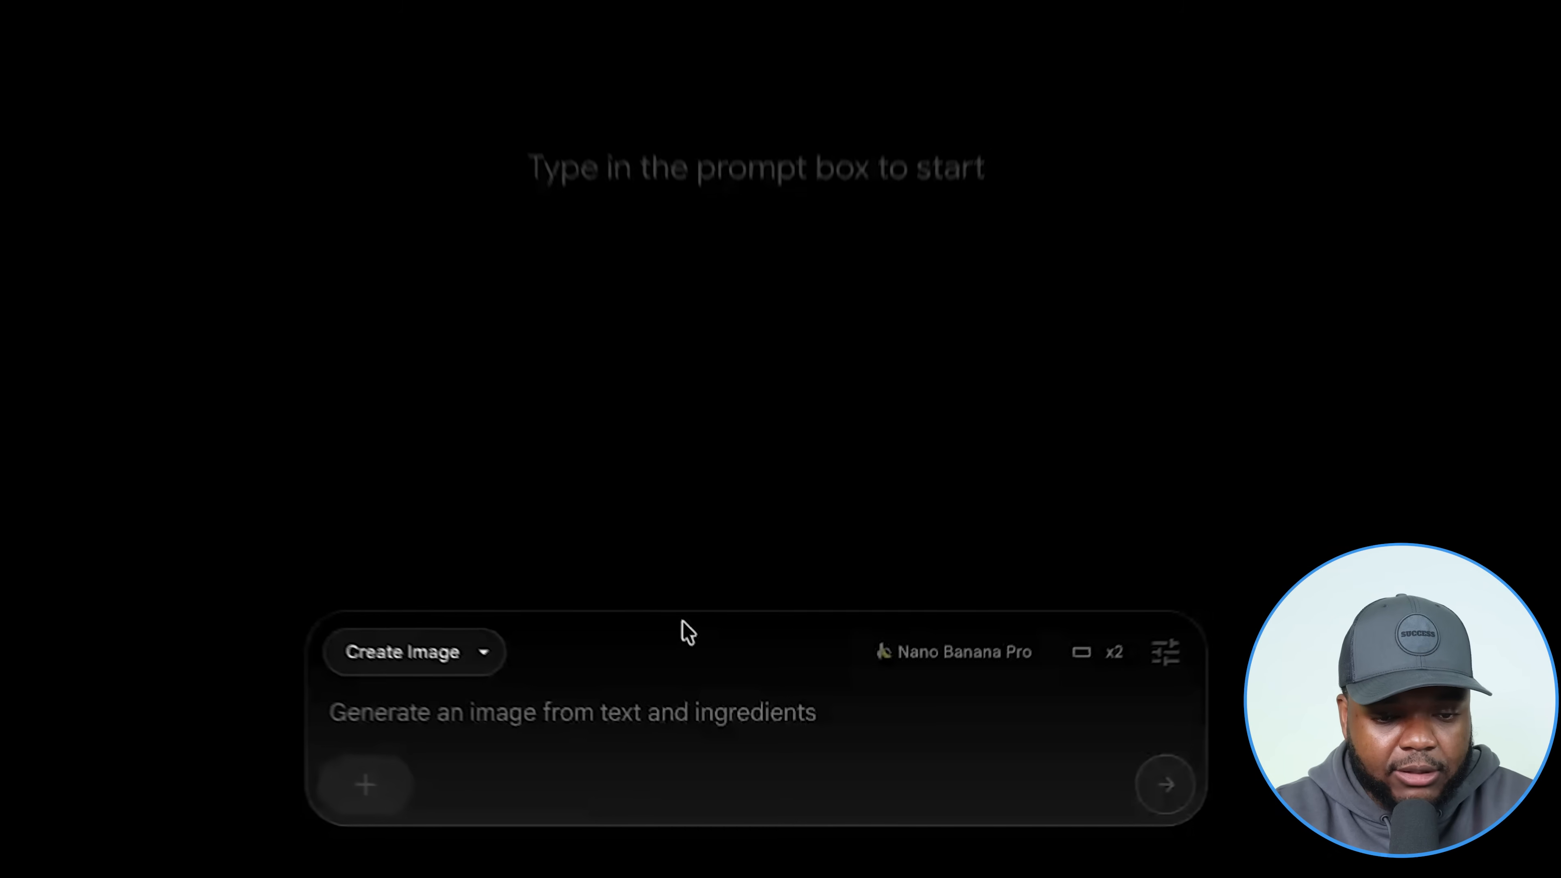
pyautogui.write('I am selling a digital planner to help people budget whilst building an app for the first time and i want you to create a main home page image of a guy on a laptop in a modern room that where it looks like he is building an app on a laptop with a macbook in the middle but 2 monitors on either side - do not include any text on the images')
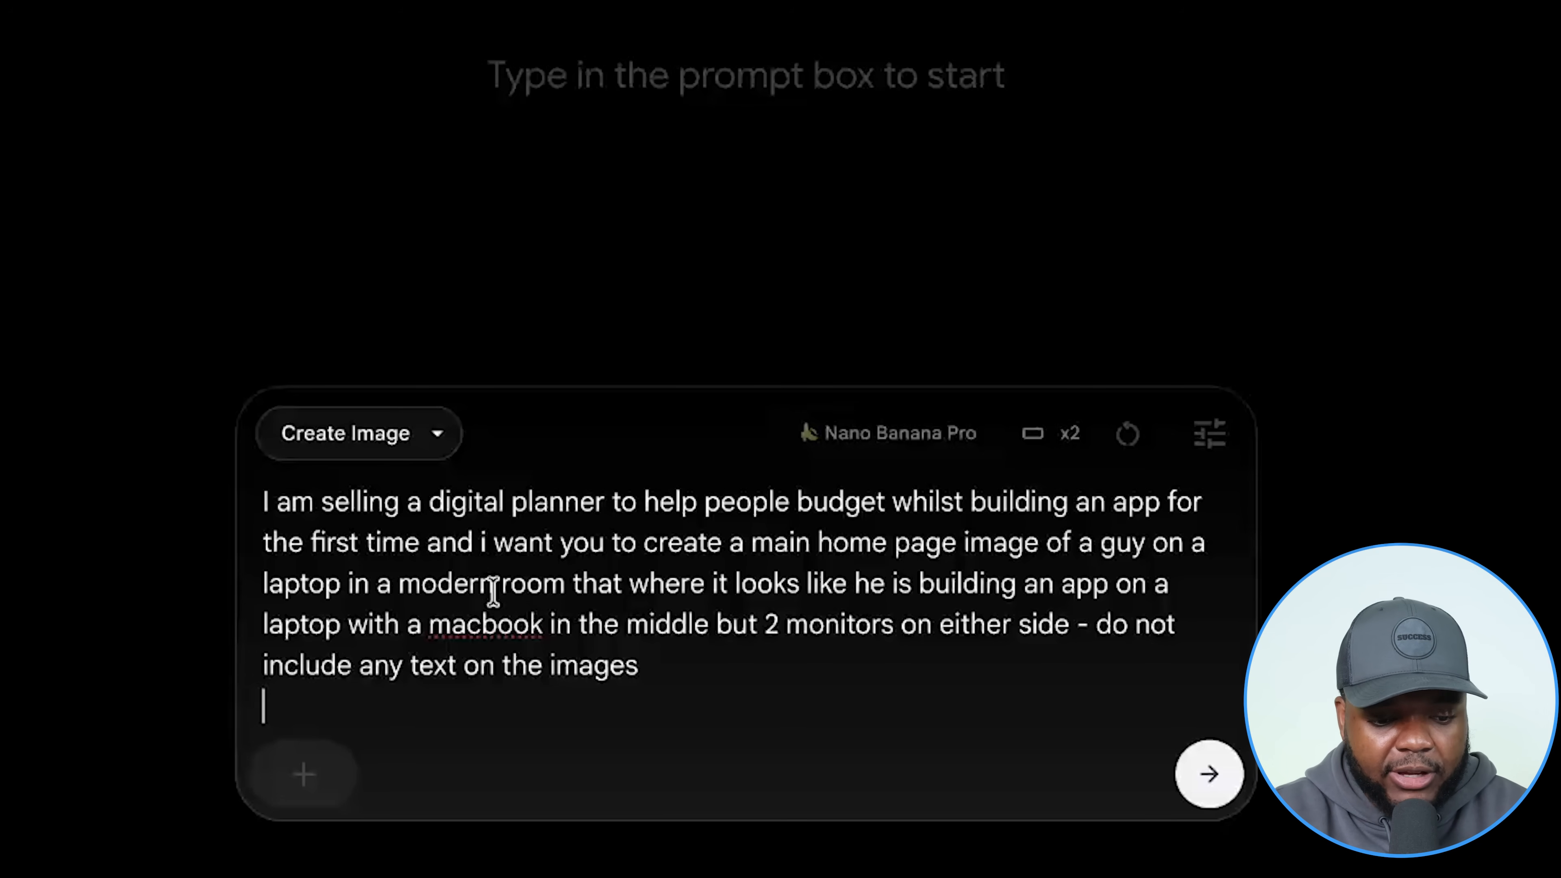
pyautogui.click(1208, 434)
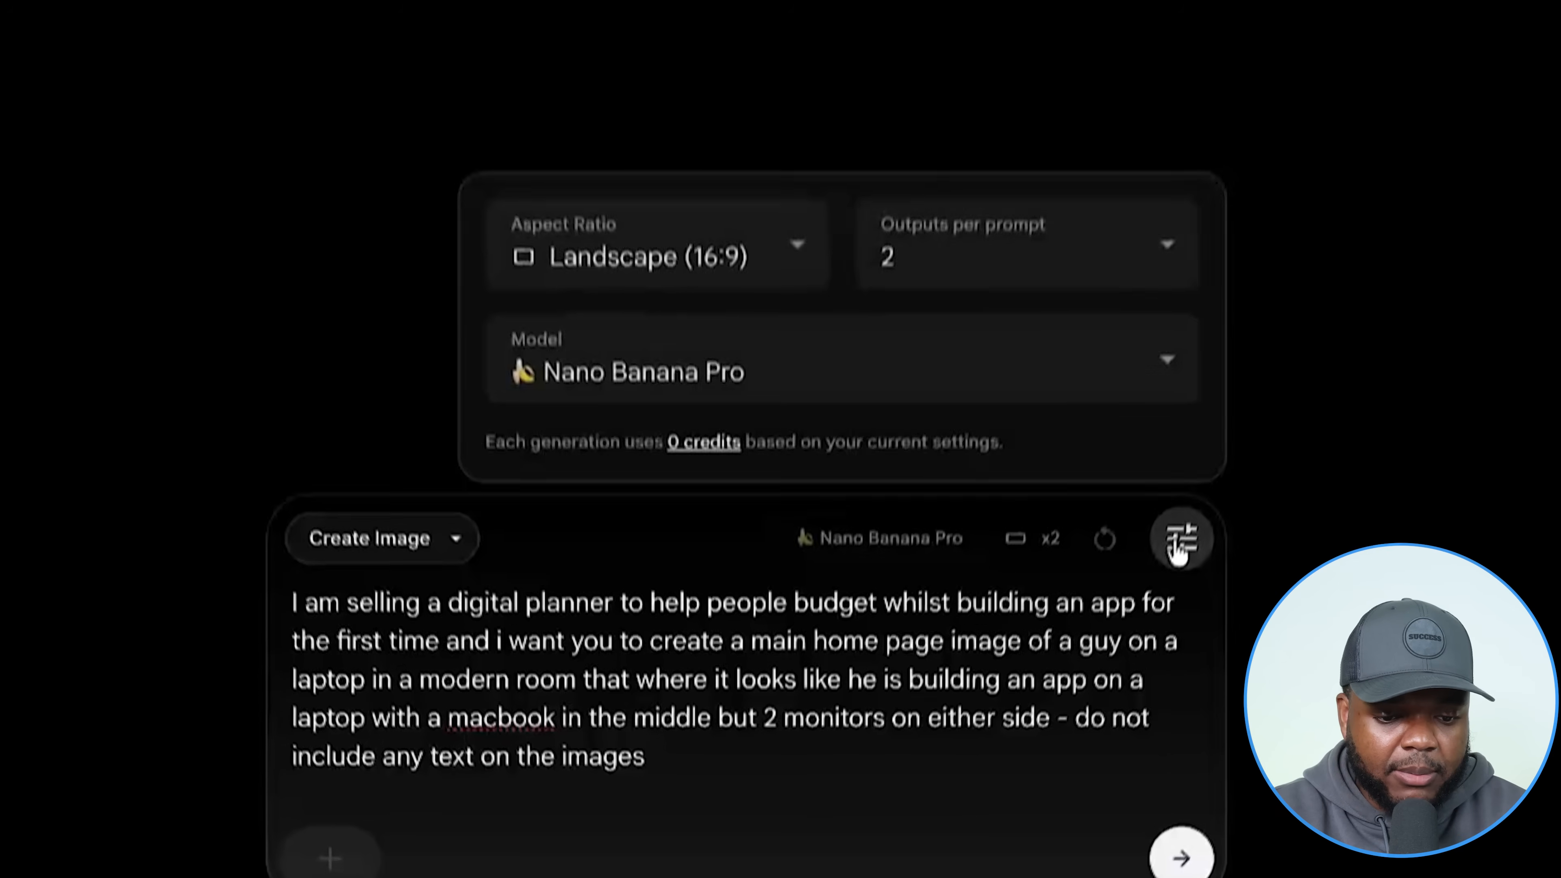
pyautogui.click(1027, 234)
pyautogui.click(952, 535)
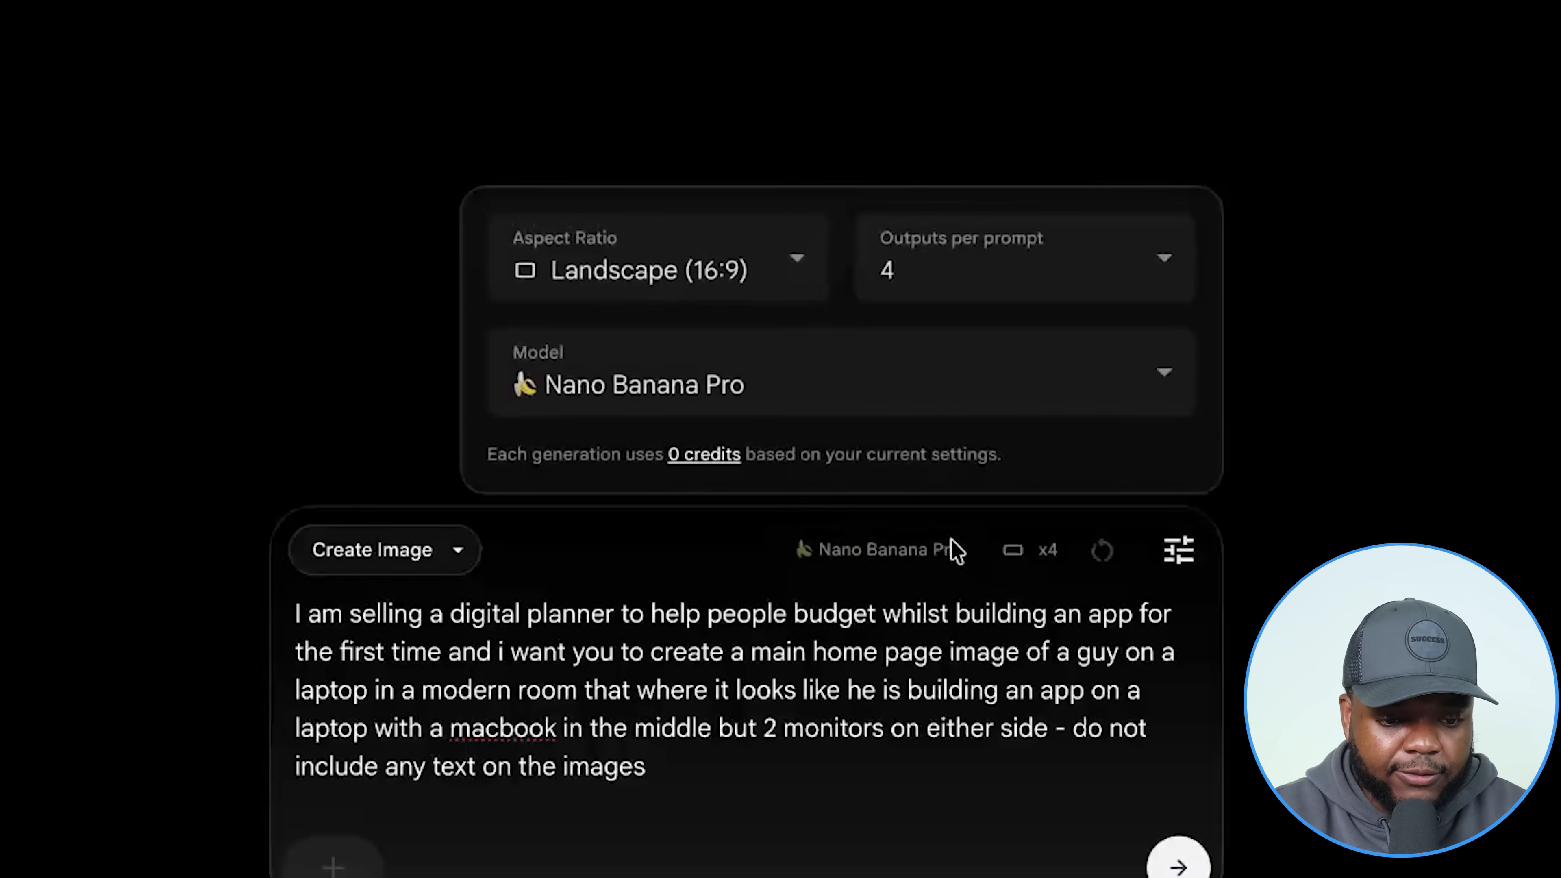
pyautogui.click(652, 272)
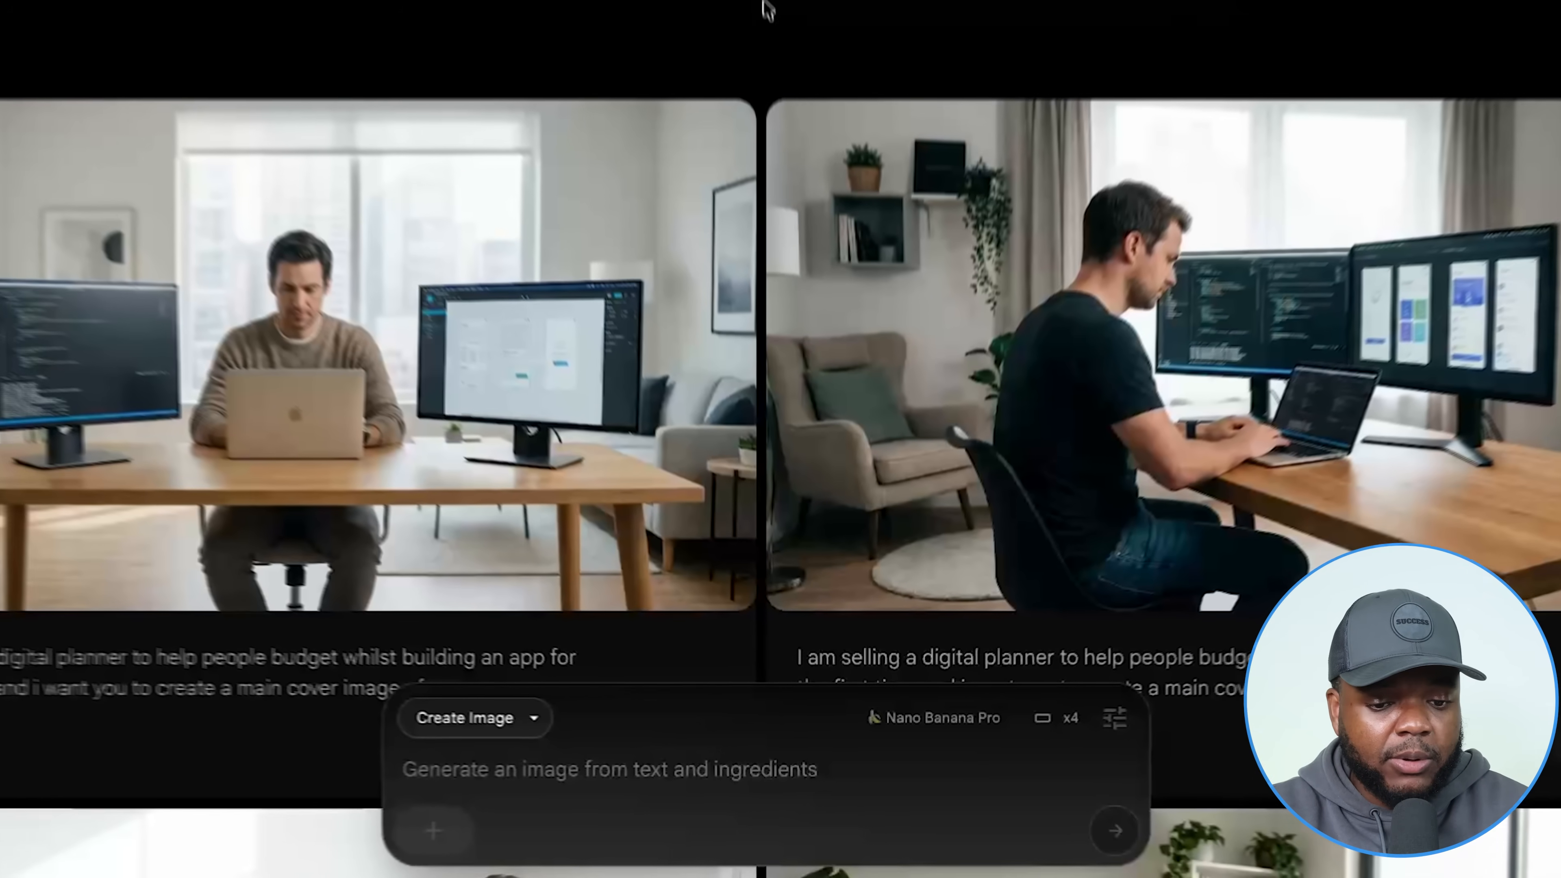
# Review the generated desk scenes and attach the budget-planner desk image as a prompt reference.
pyautogui.scroll(-2, 778, 131)
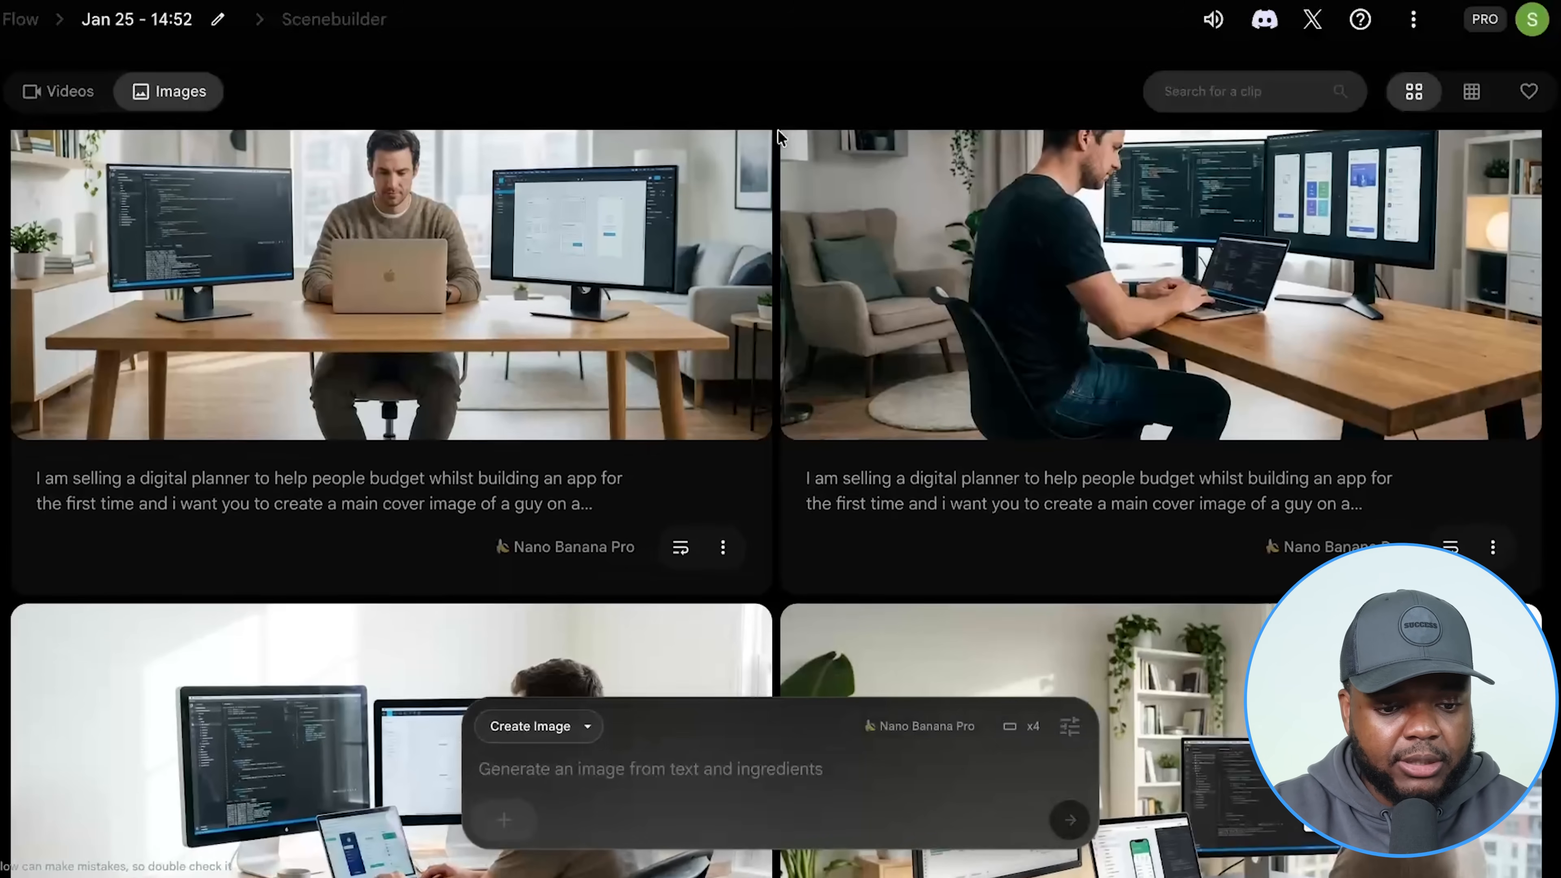
pyautogui.scroll(-5, 778, 131)
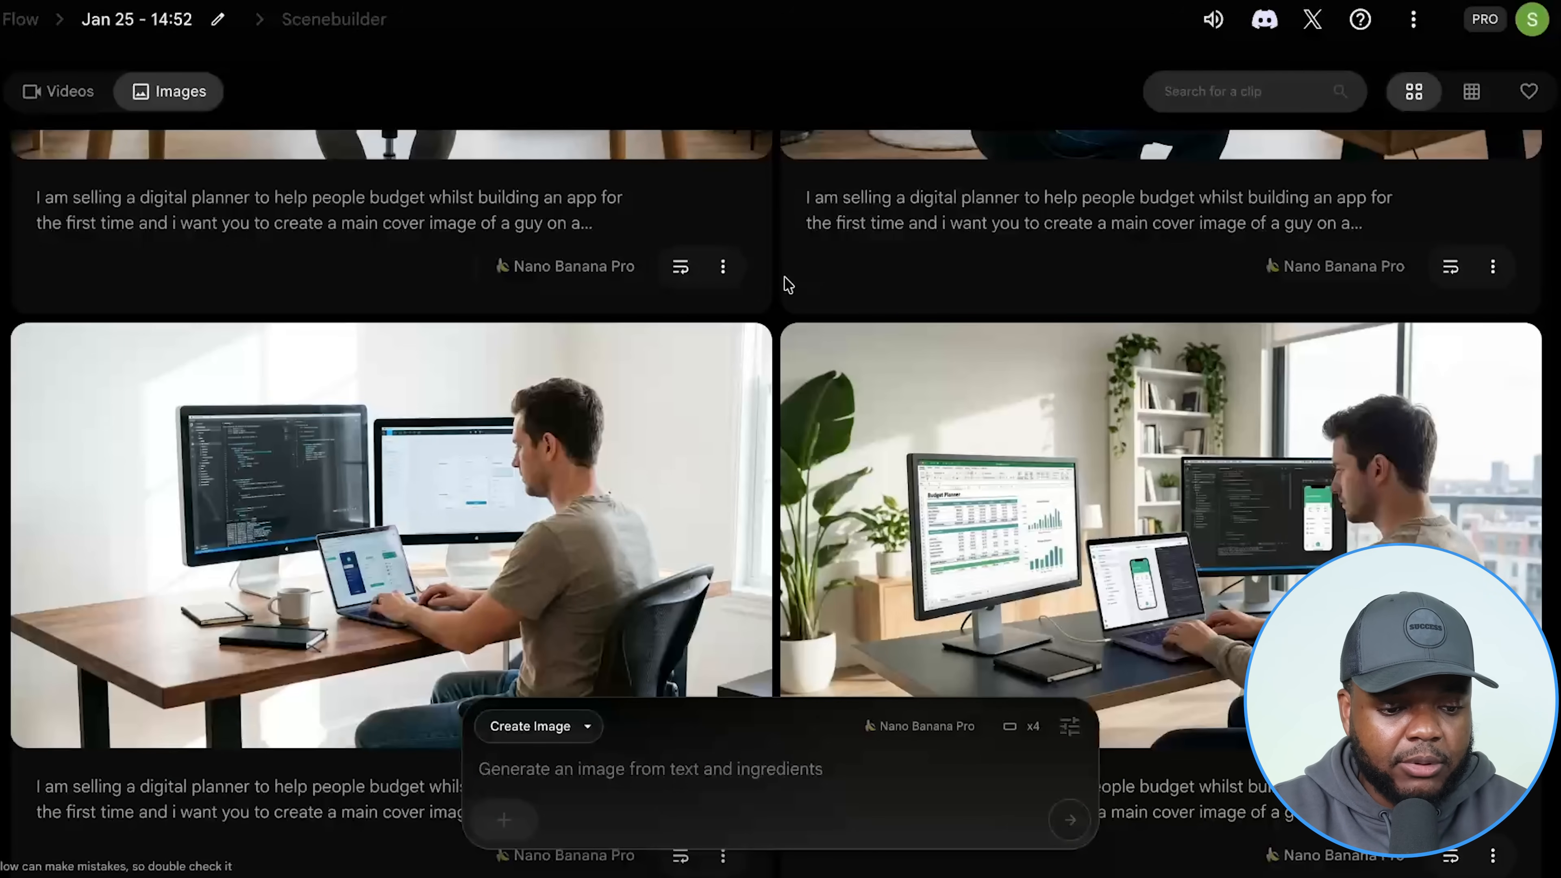
pyautogui.scroll(-1, 787, 282)
pyautogui.moveTo(874, 311)
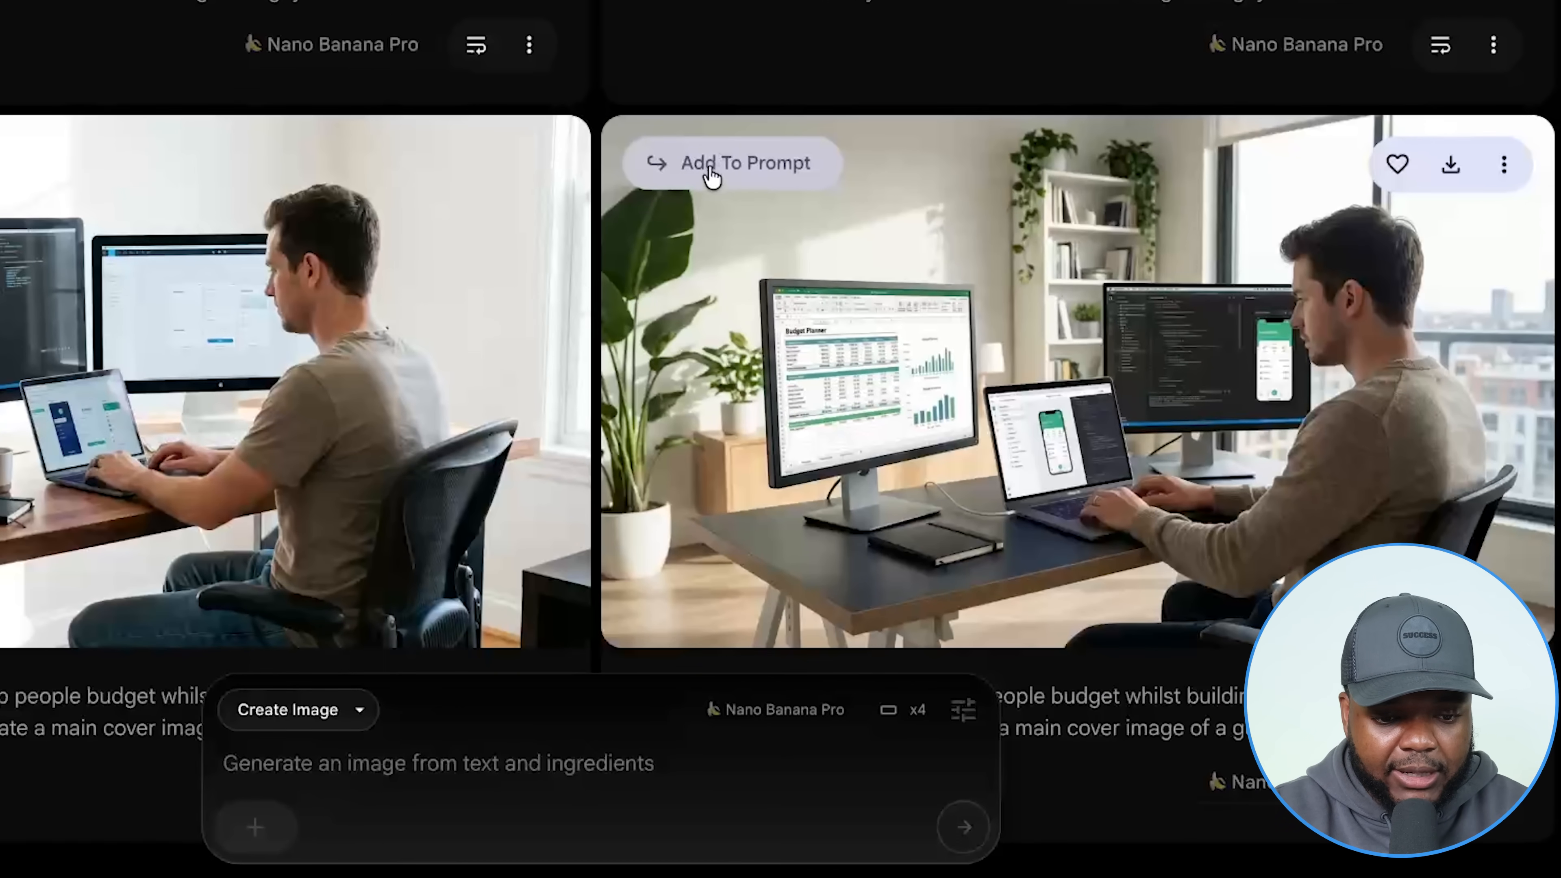
pyautogui.click(712, 178)
pyautogui.moveTo(245, 843)
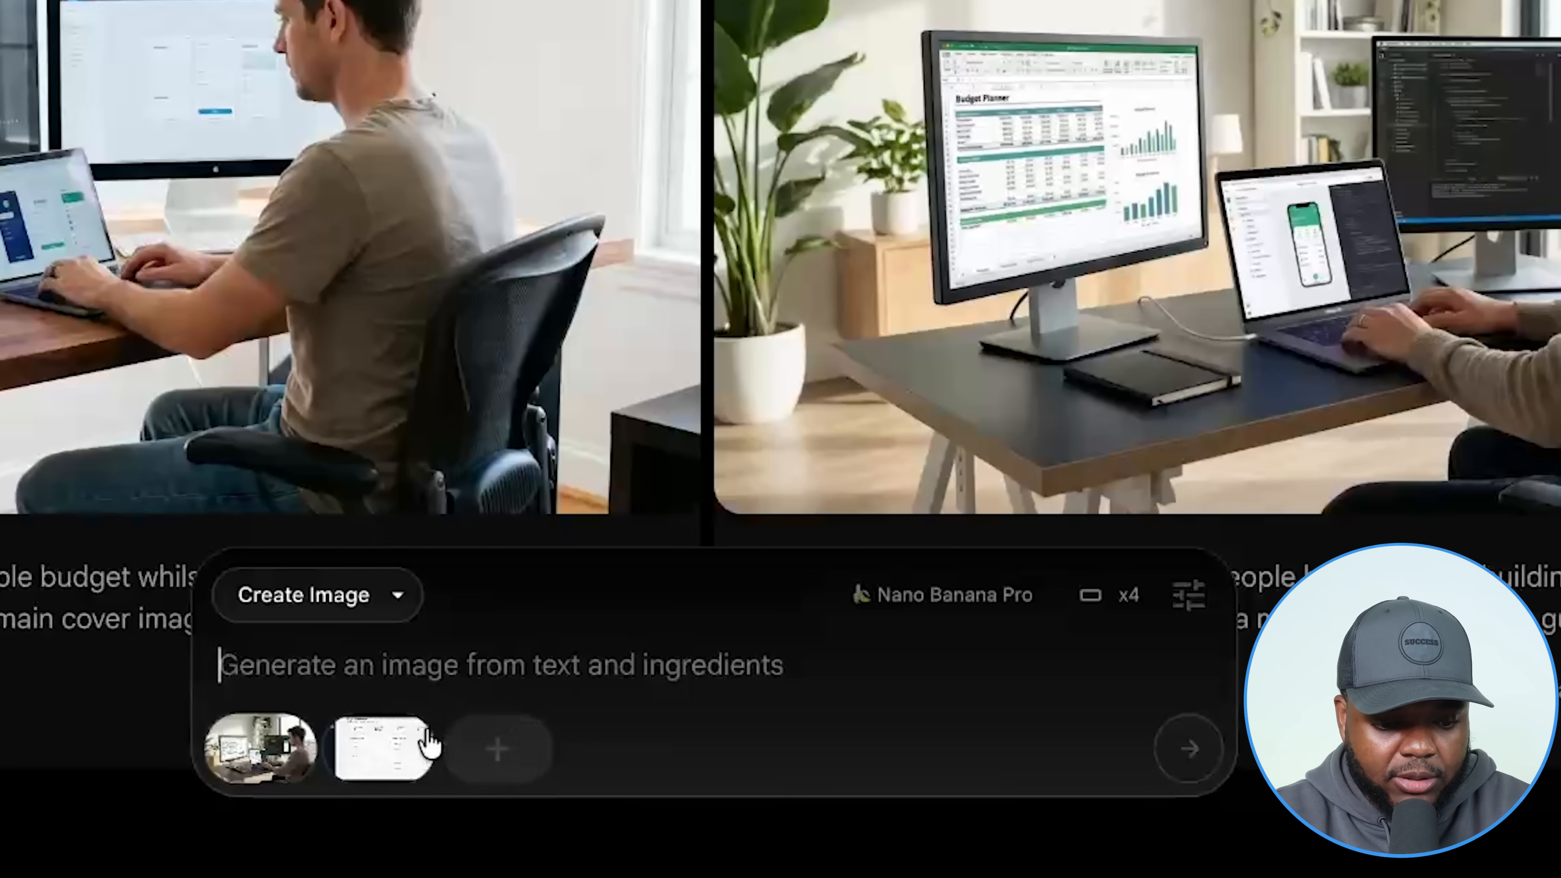
# Submit a prompt placing the attached digital planner on a monitor in front of the man.
pyautogui.moveTo(368, 751)
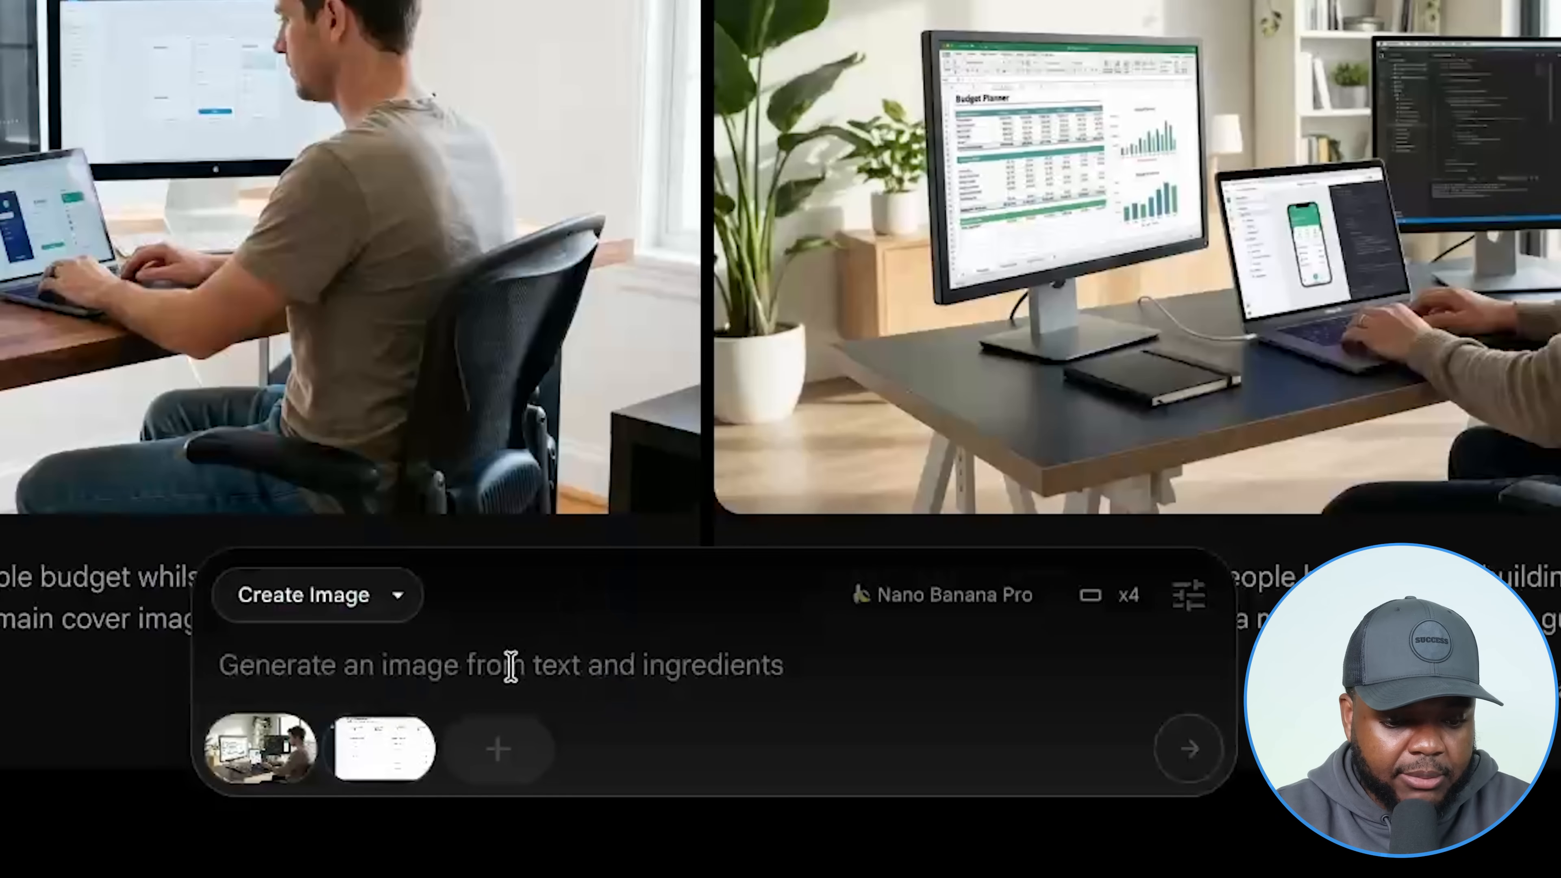
pyautogui.write('I want you to make a change to this image and I want you to use the attached digital planner on one of the monitors in front of the Guy, but do not change anything else as much as possible')
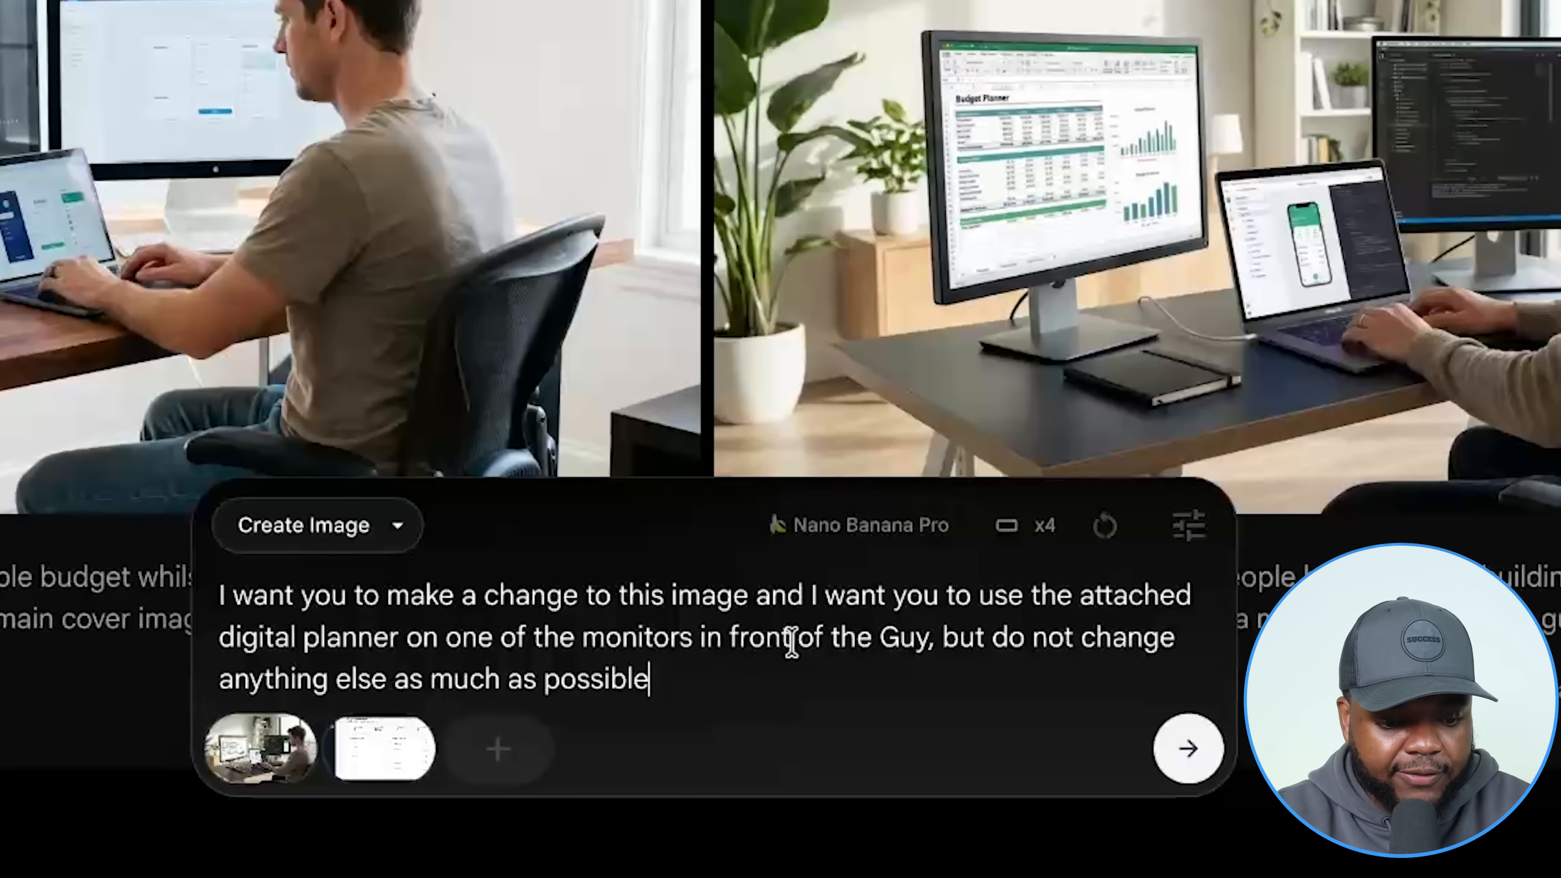
pyautogui.click(1188, 748)
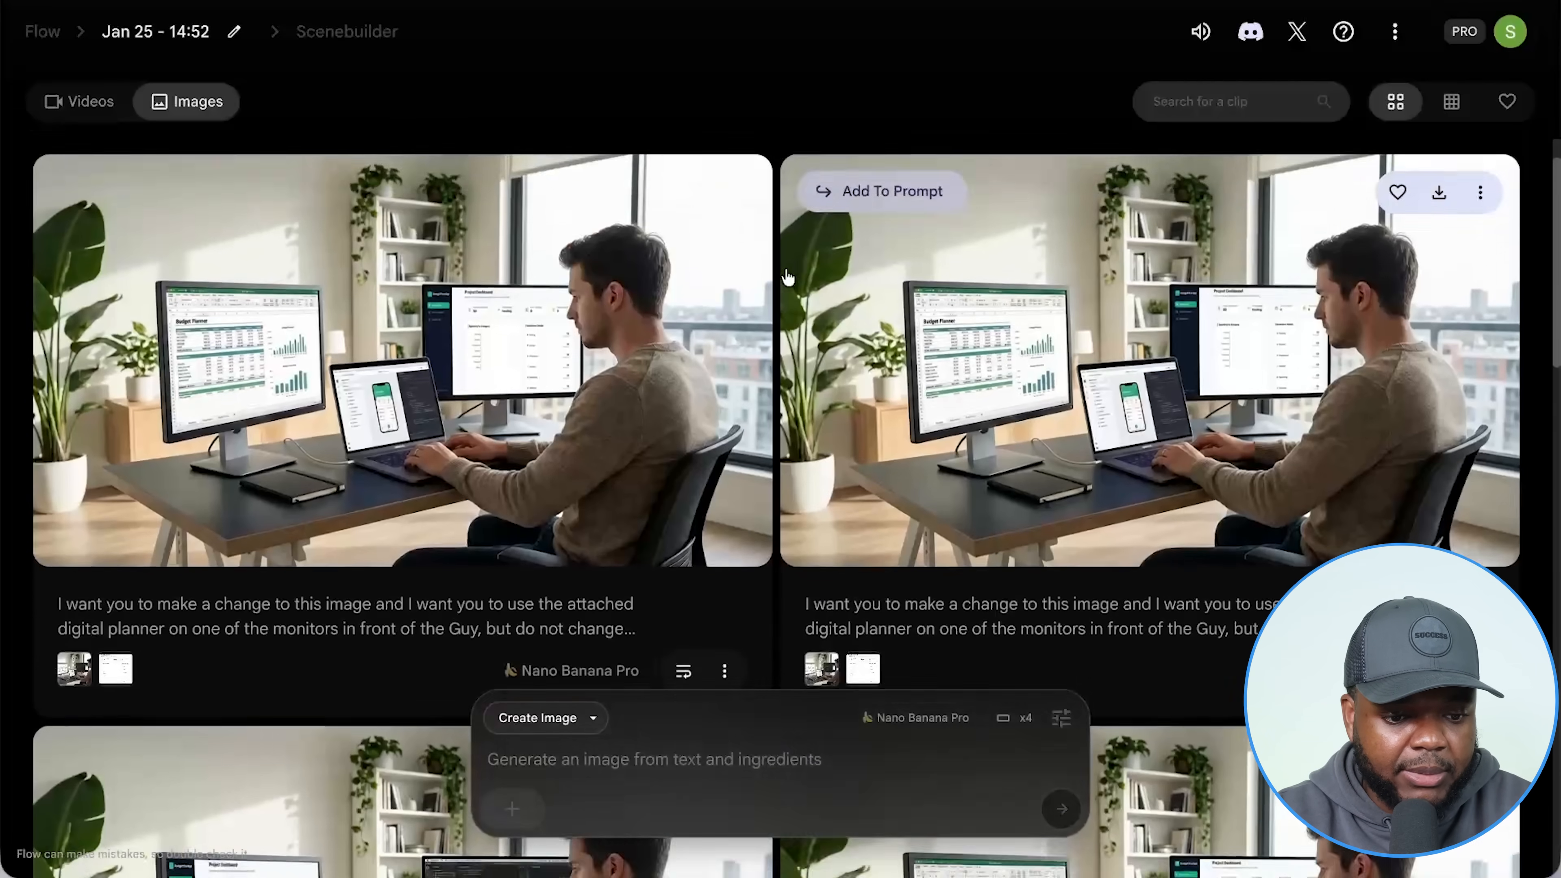
# Download the generated office image showing the project dashboard at 2K resolution.
pyautogui.scroll(2, 553, 284)
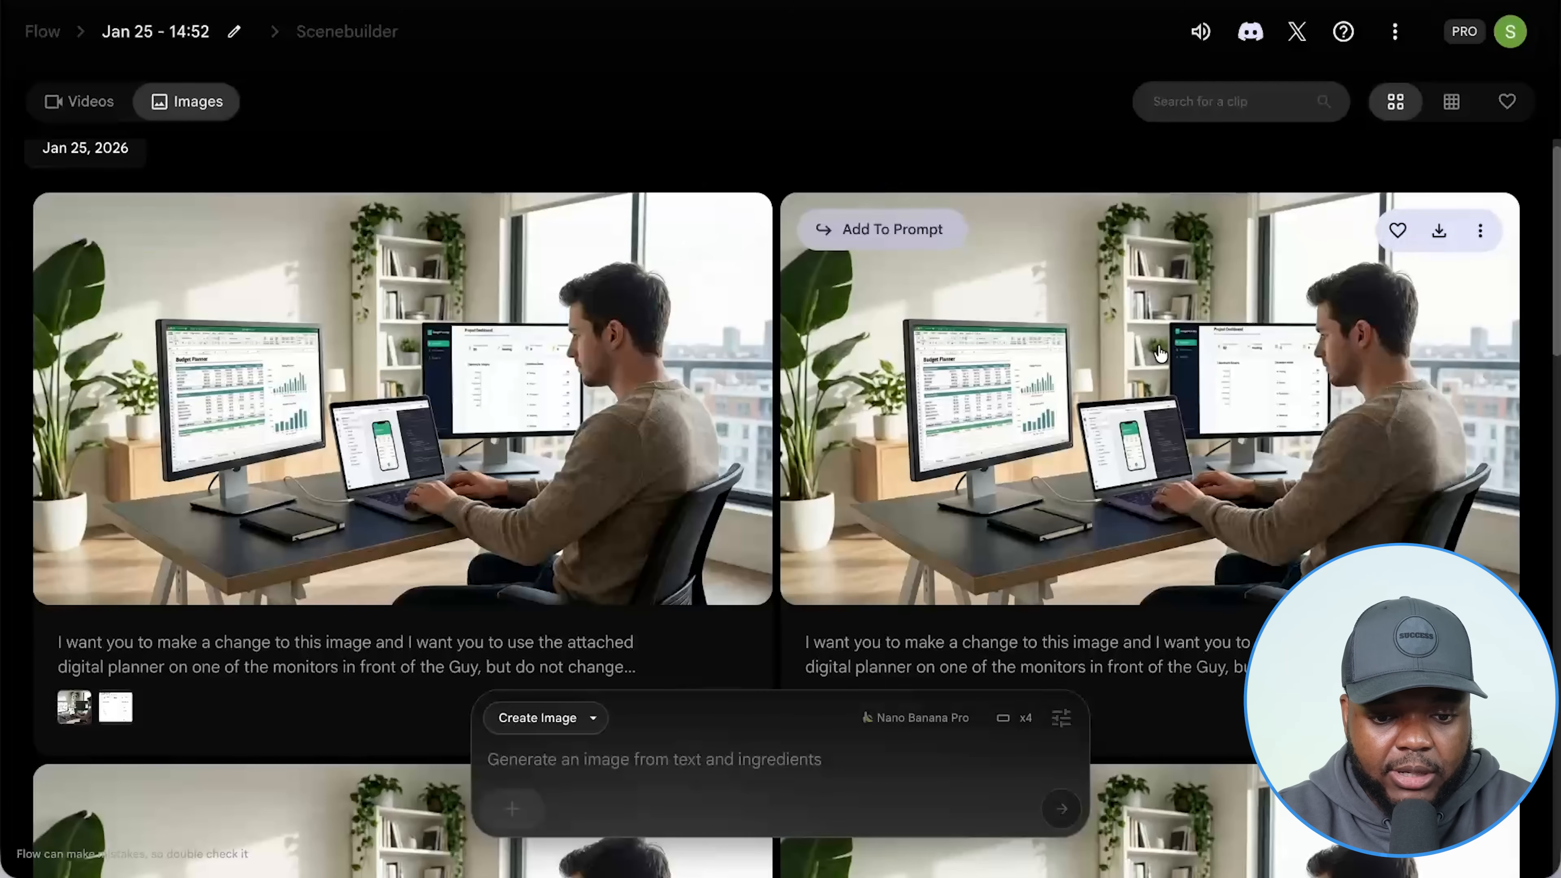
pyautogui.click(1124, 450)
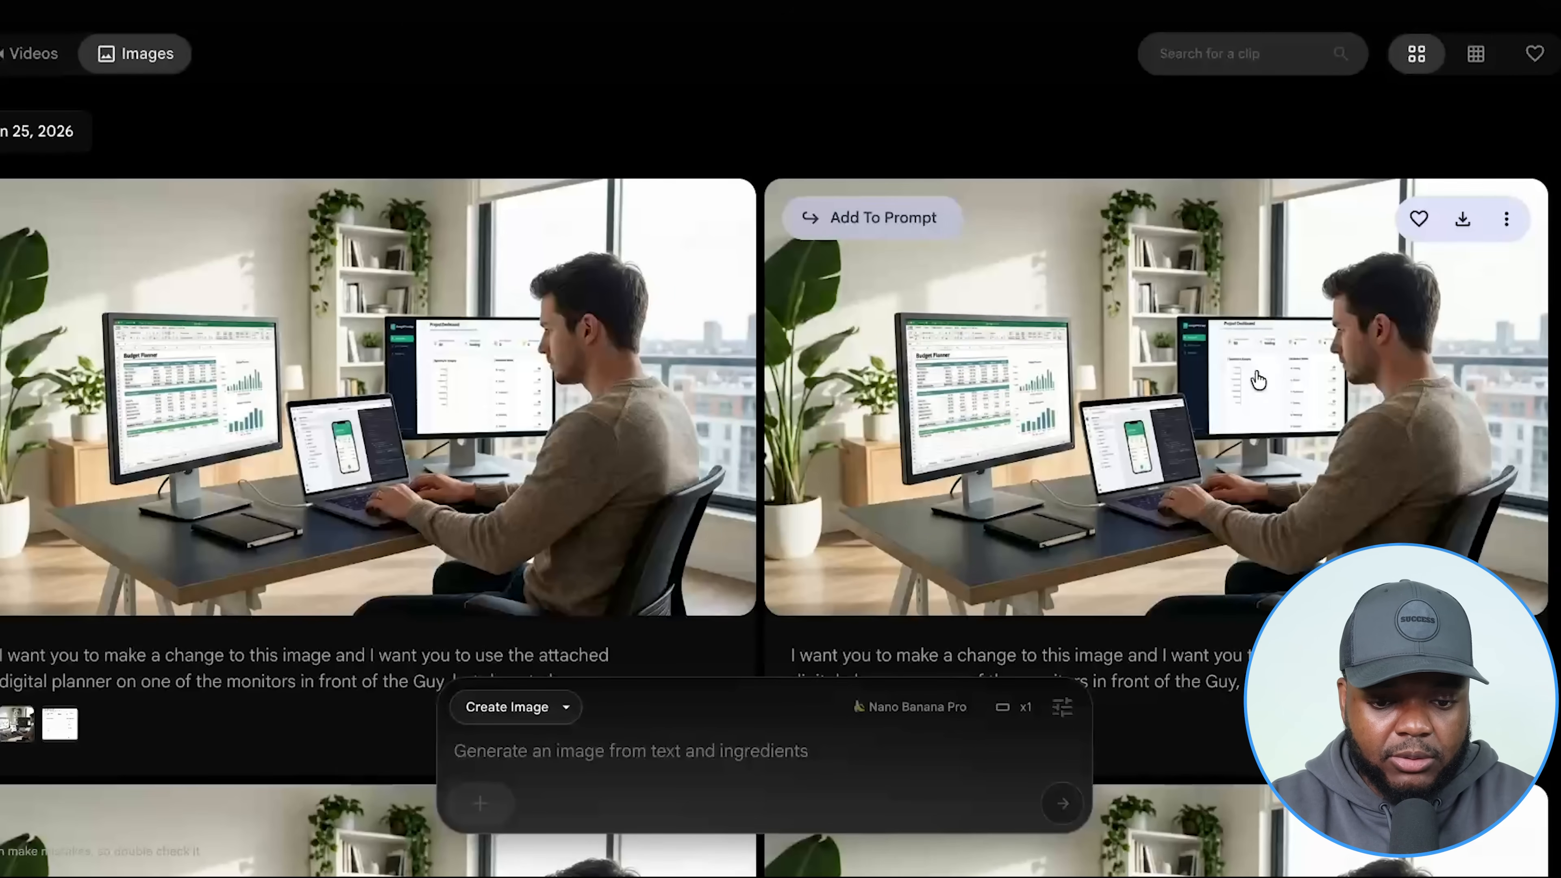
pyautogui.scroll(-6, 1263, 414)
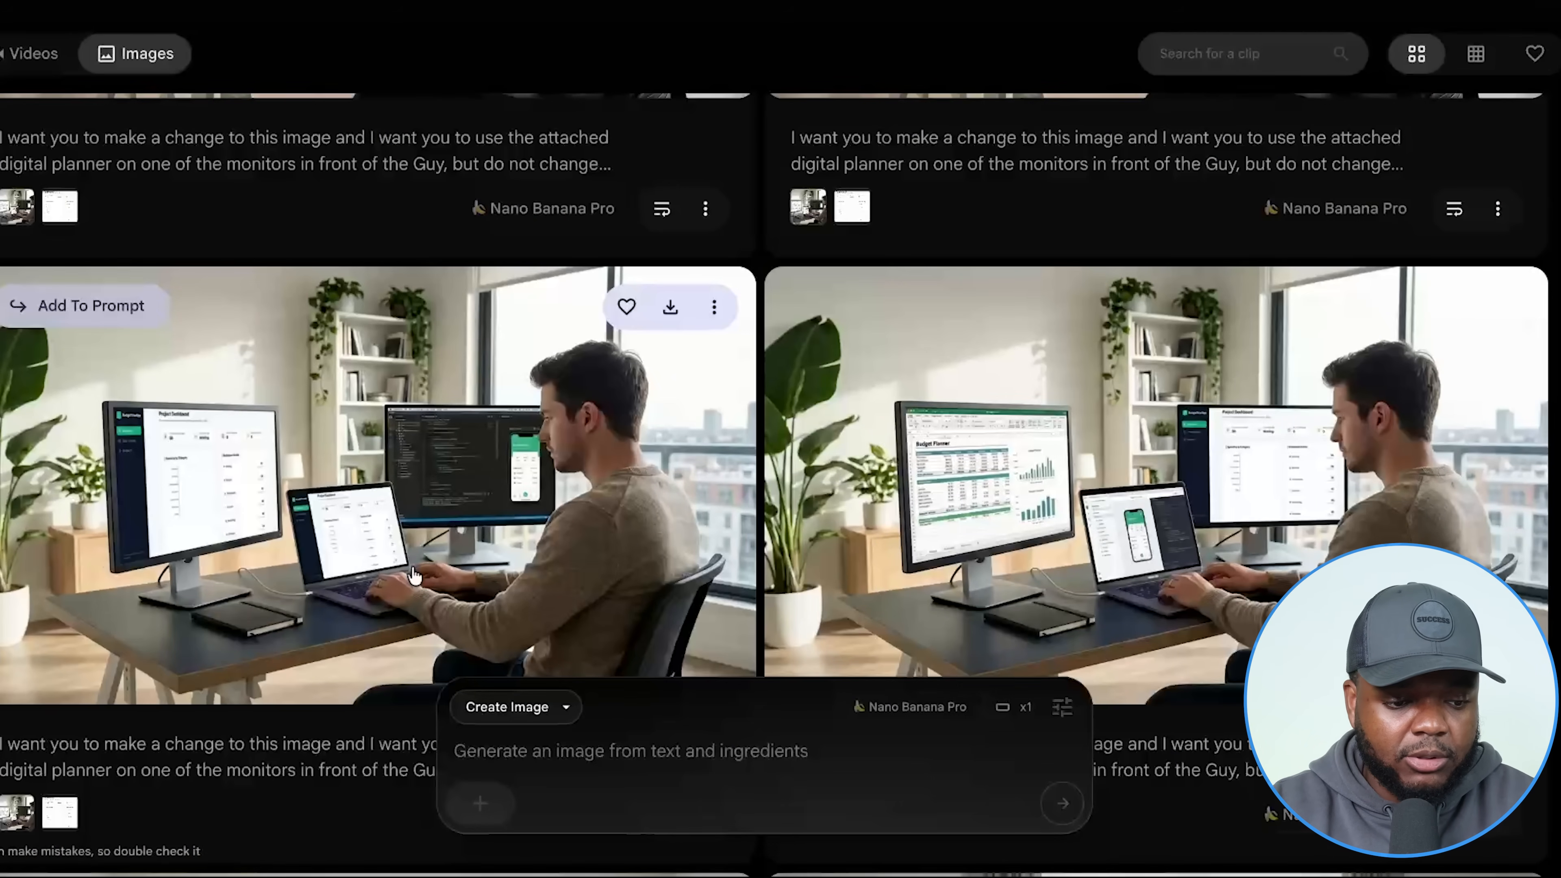
pyautogui.scroll(4, 412, 568)
pyautogui.scroll(-4, 763, 514)
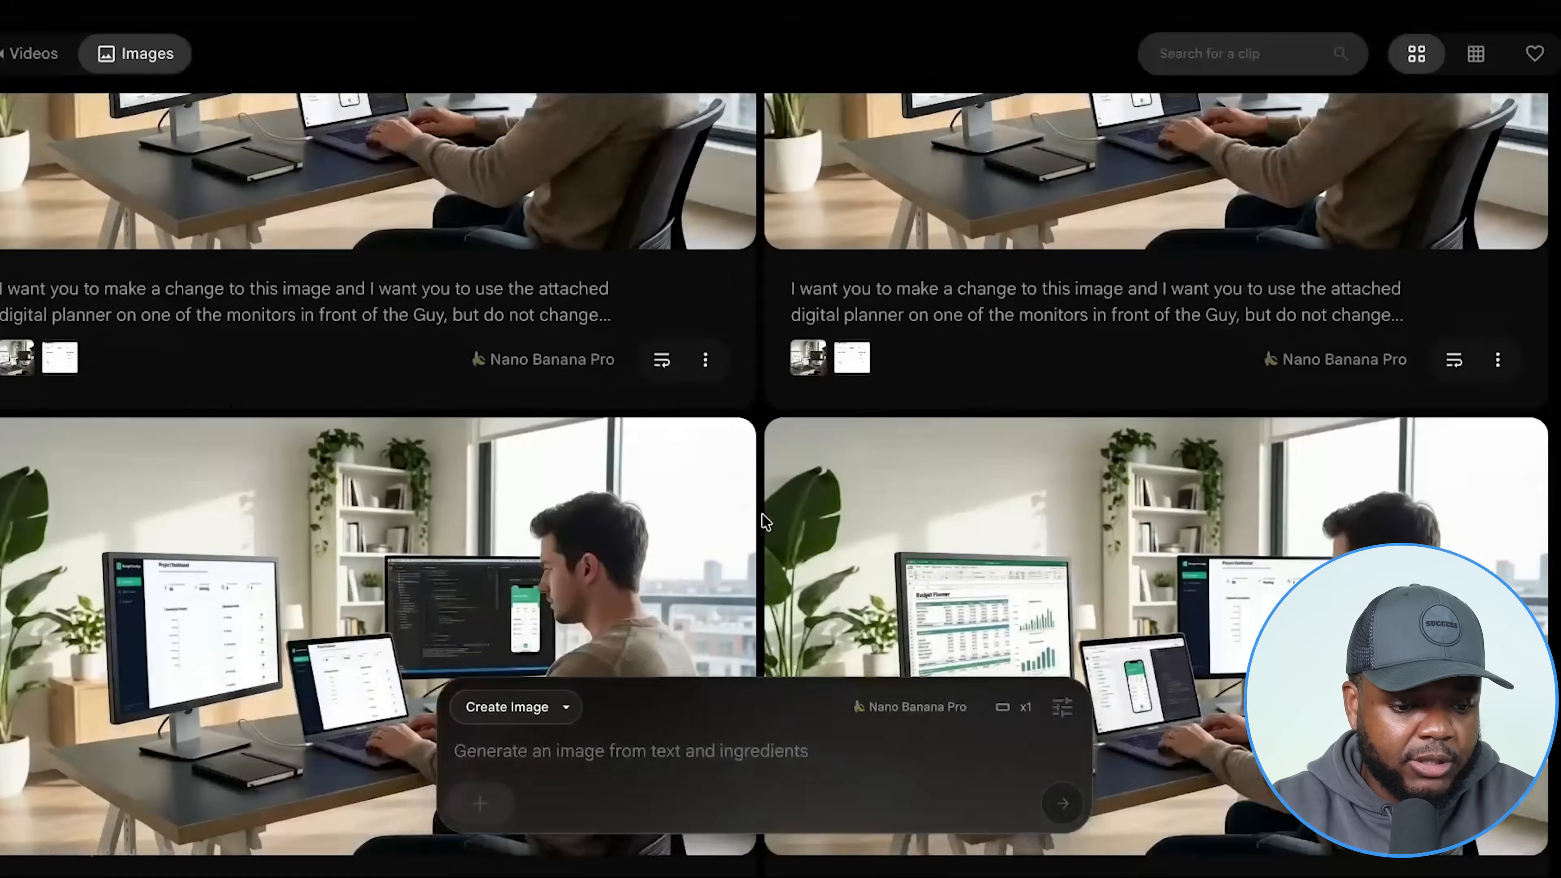
pyautogui.scroll(-3, 762, 513)
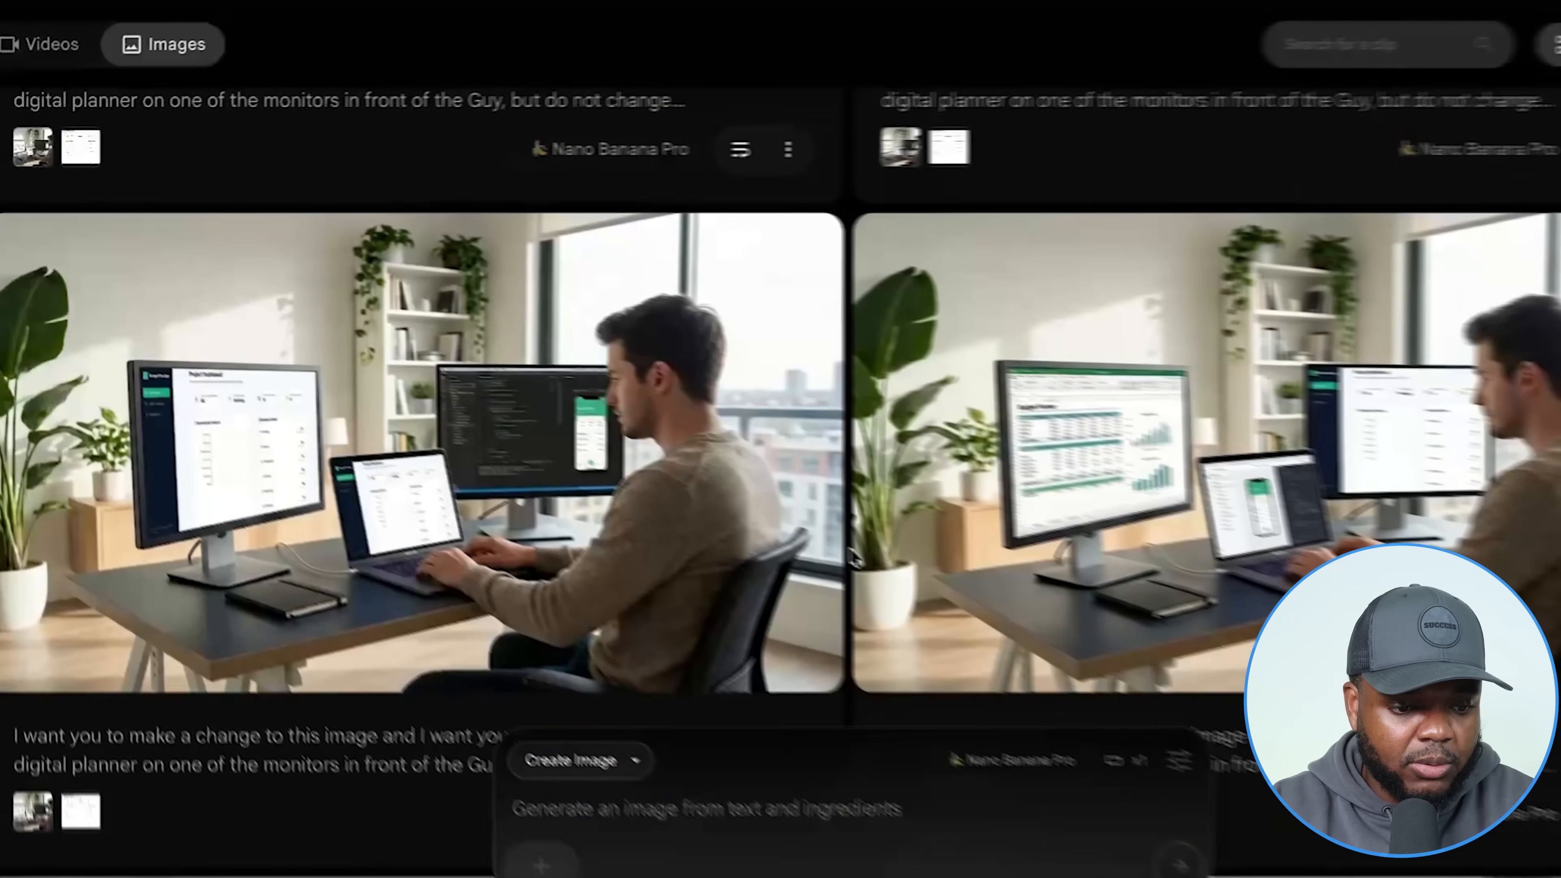
pyautogui.moveTo(632, 379)
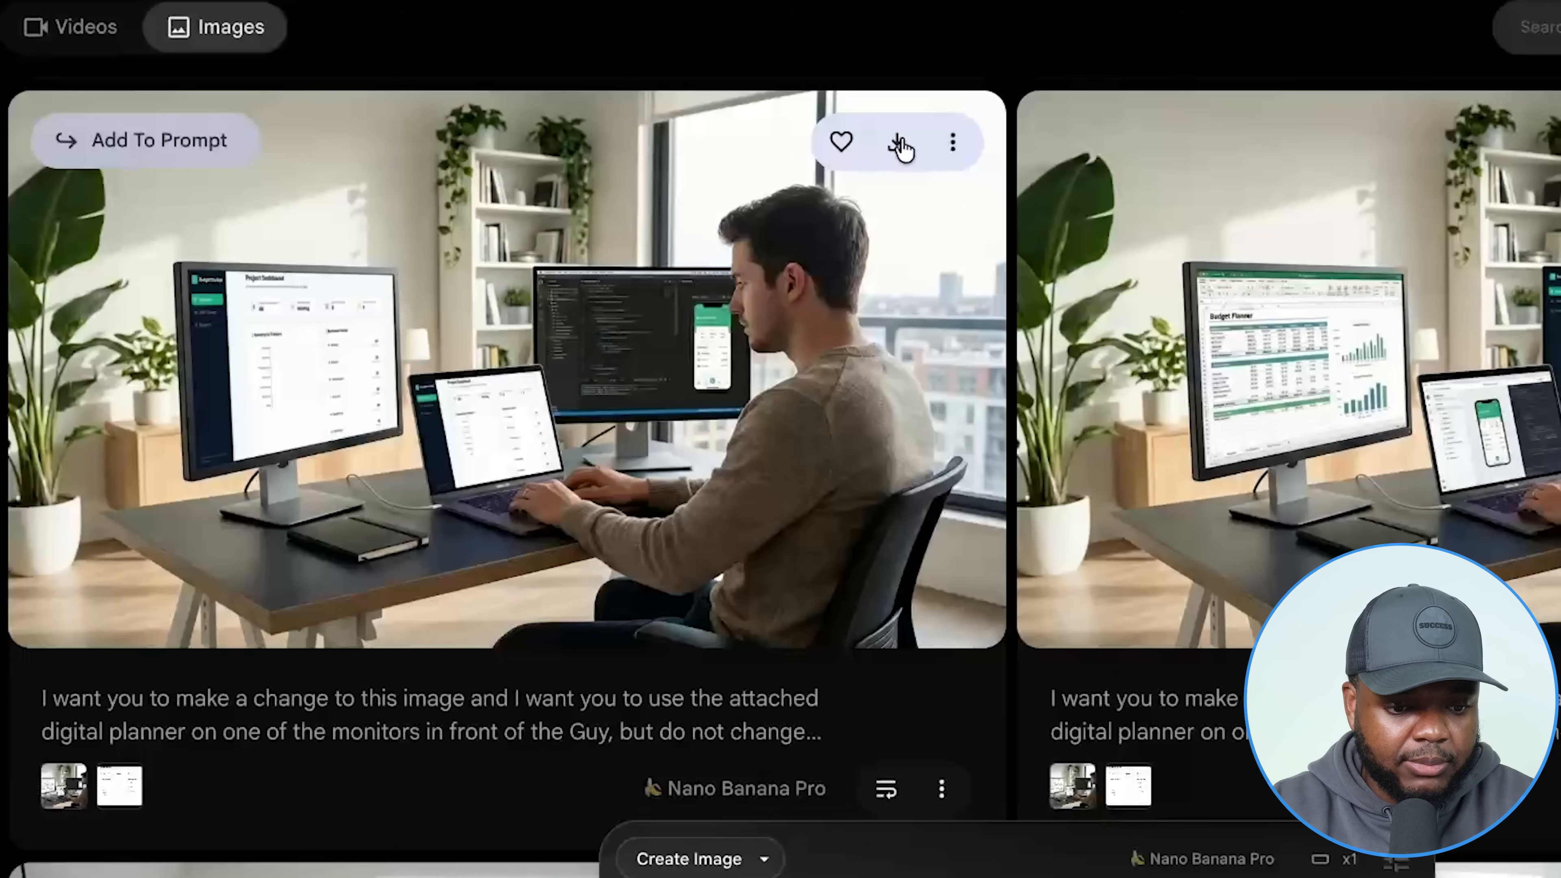
pyautogui.click(899, 144)
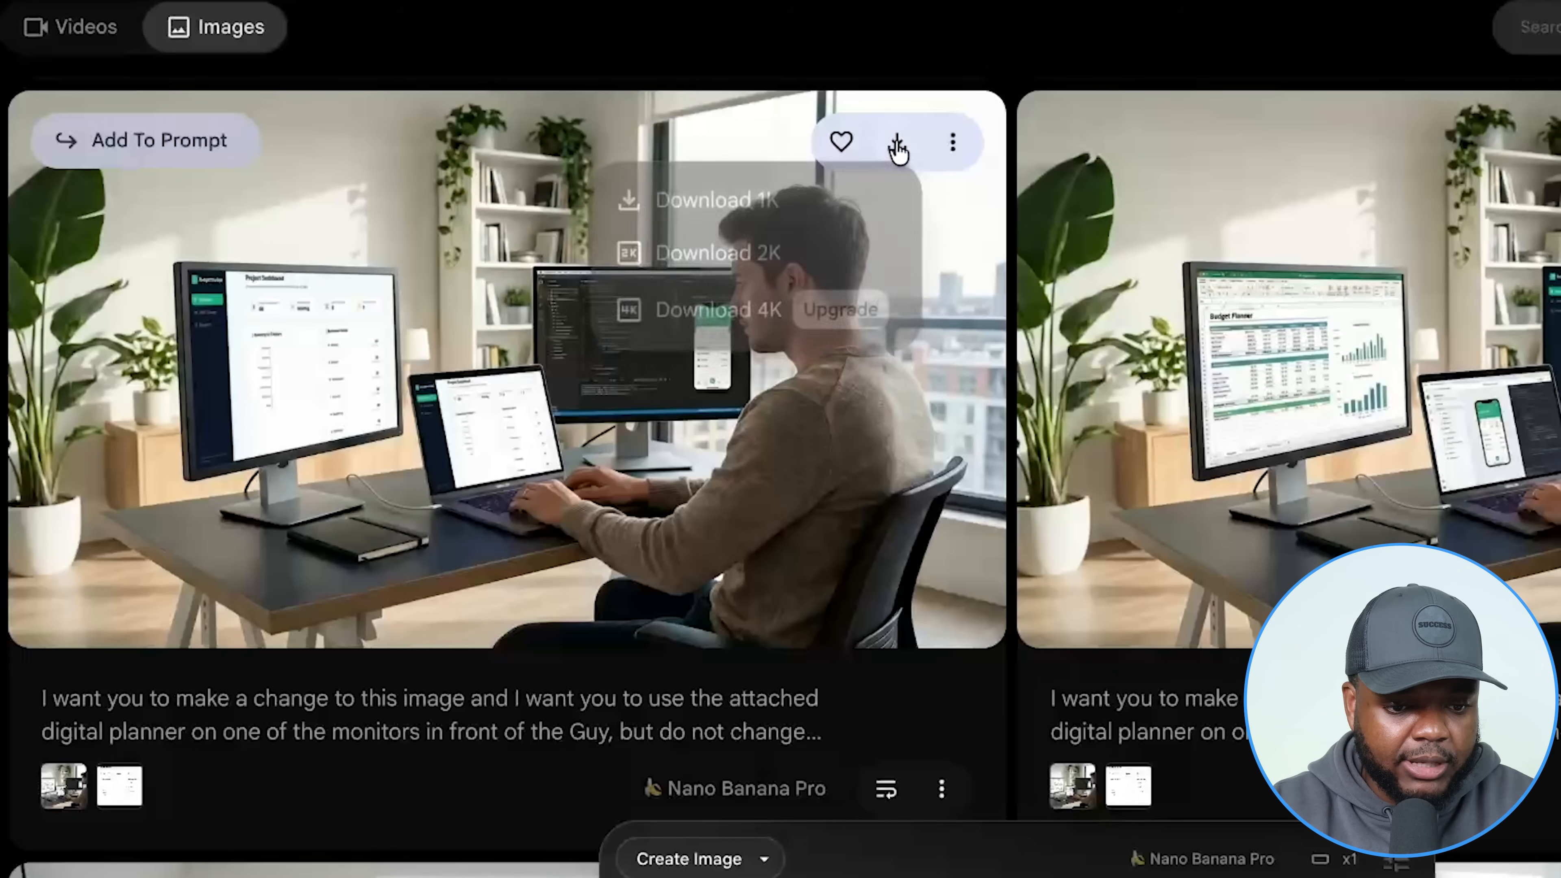
pyautogui.click(711, 269)
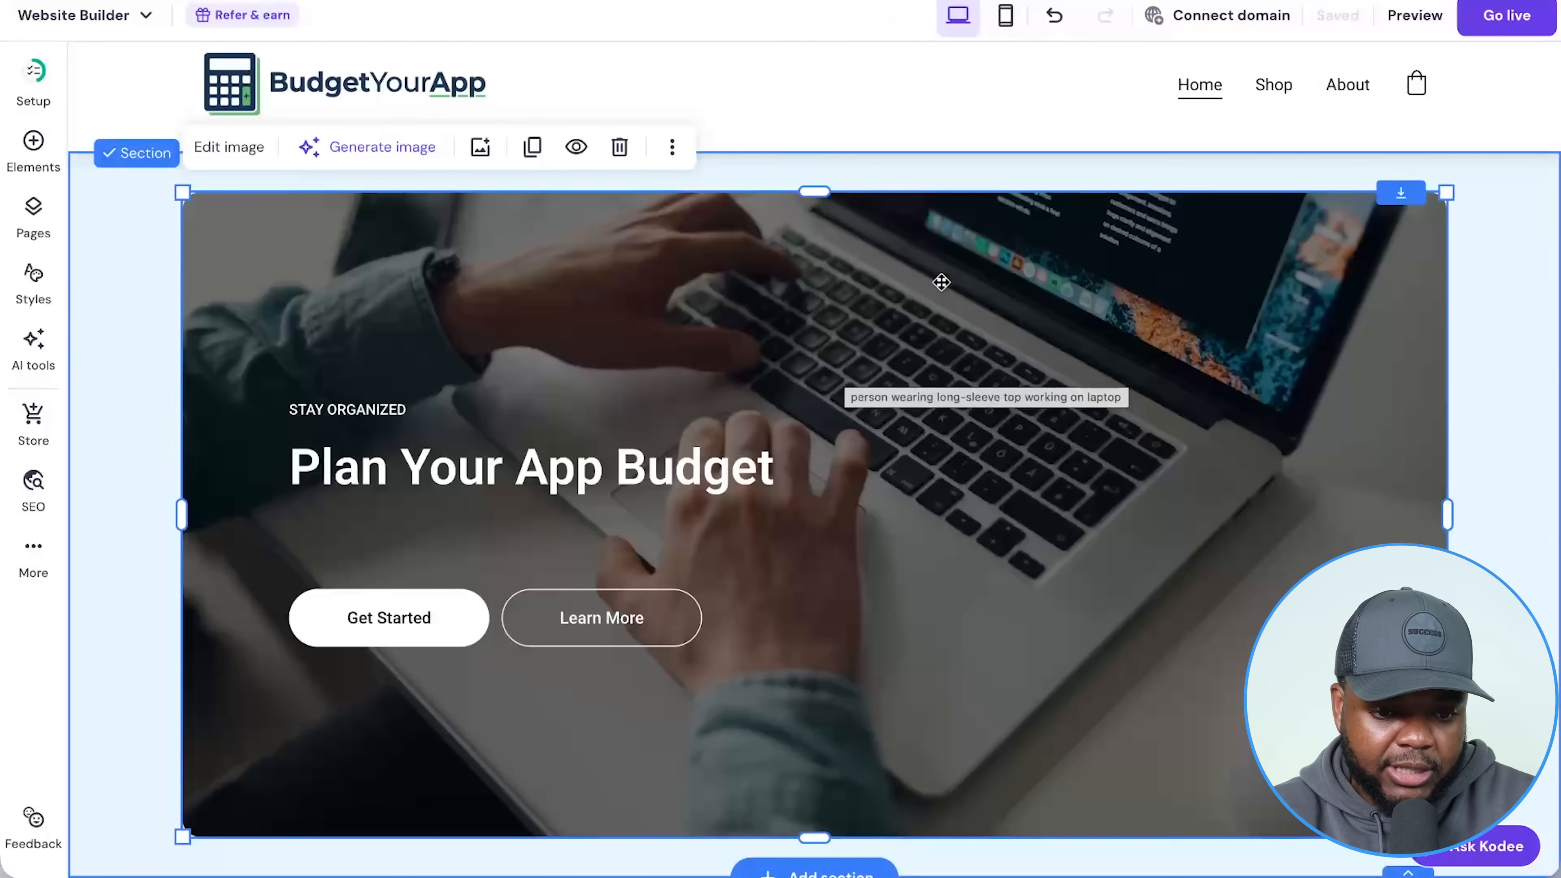
# Upload the downloaded office photo and use it as the new hero image.
pyautogui.click(214, 160)
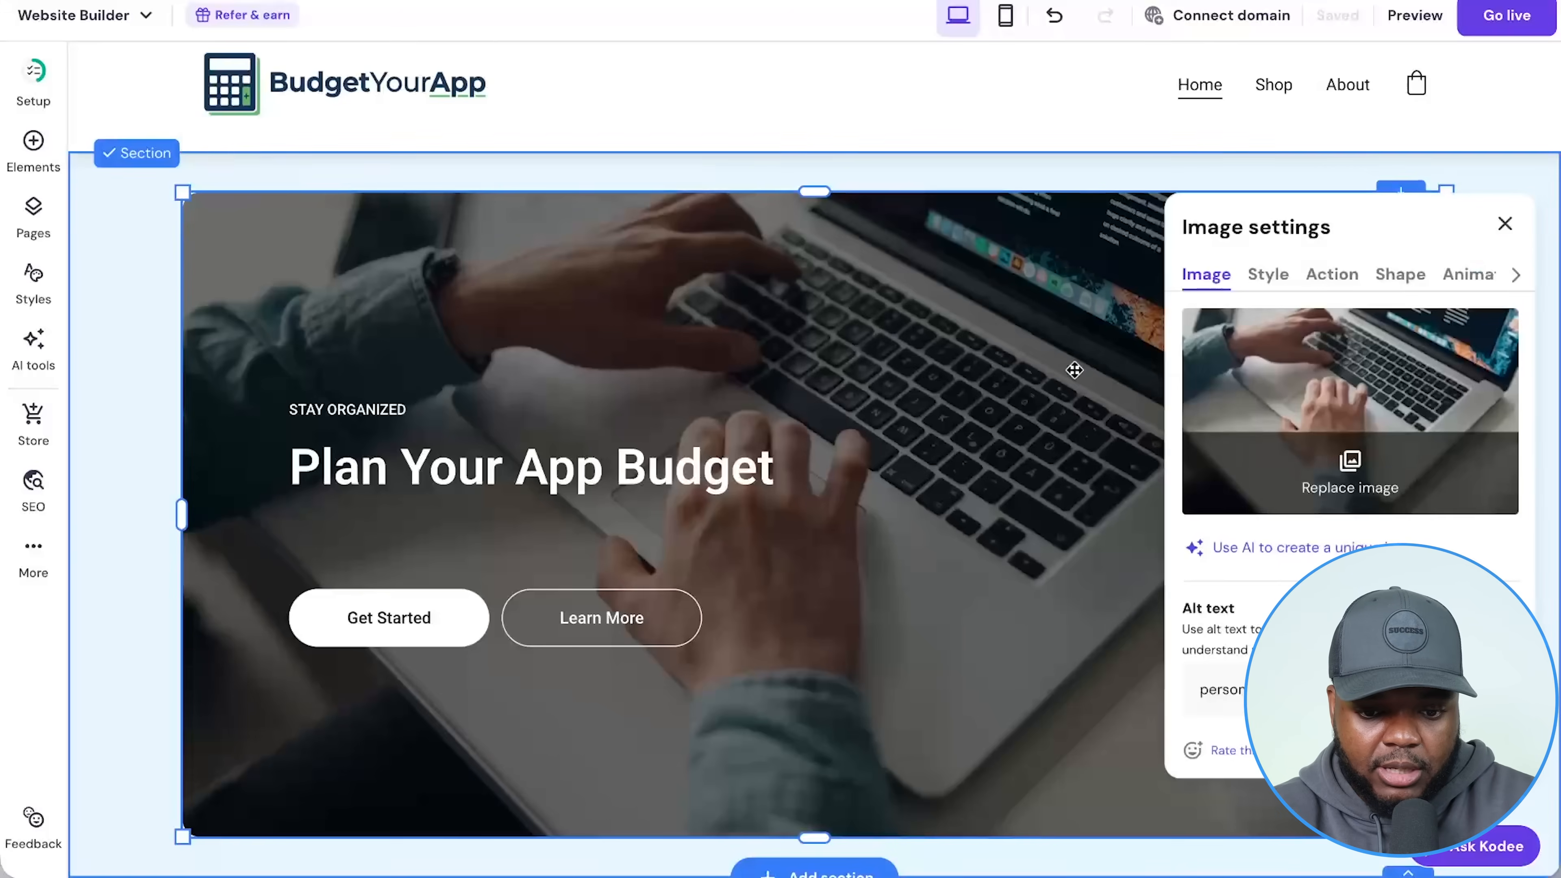
pyautogui.click(1349, 476)
pyautogui.moveTo(1555, 394); pyautogui.dragTo(843, 375)
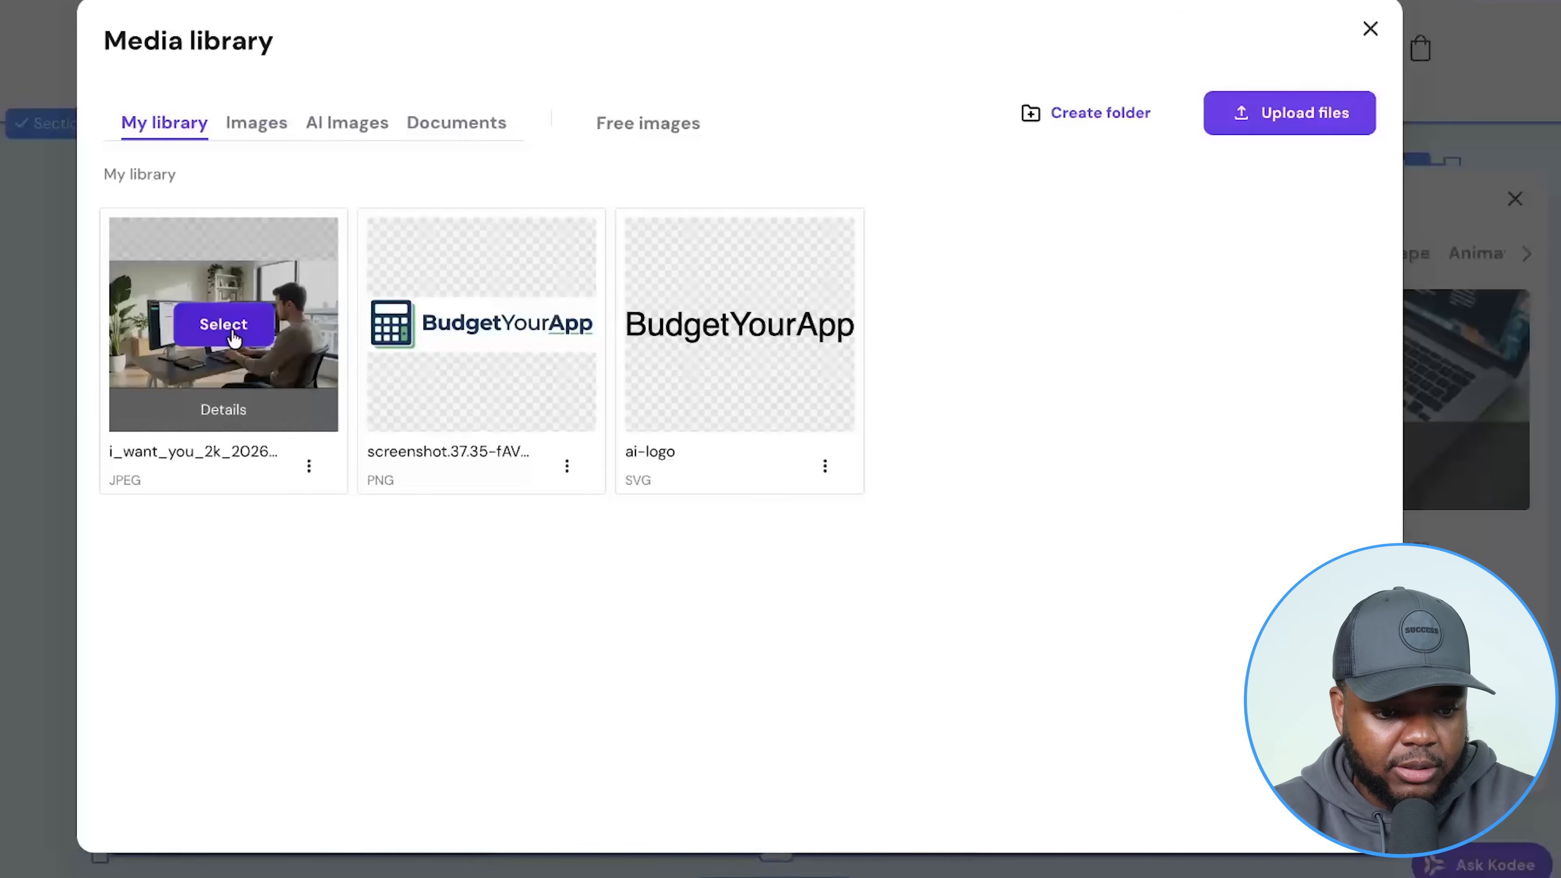
pyautogui.click(235, 335)
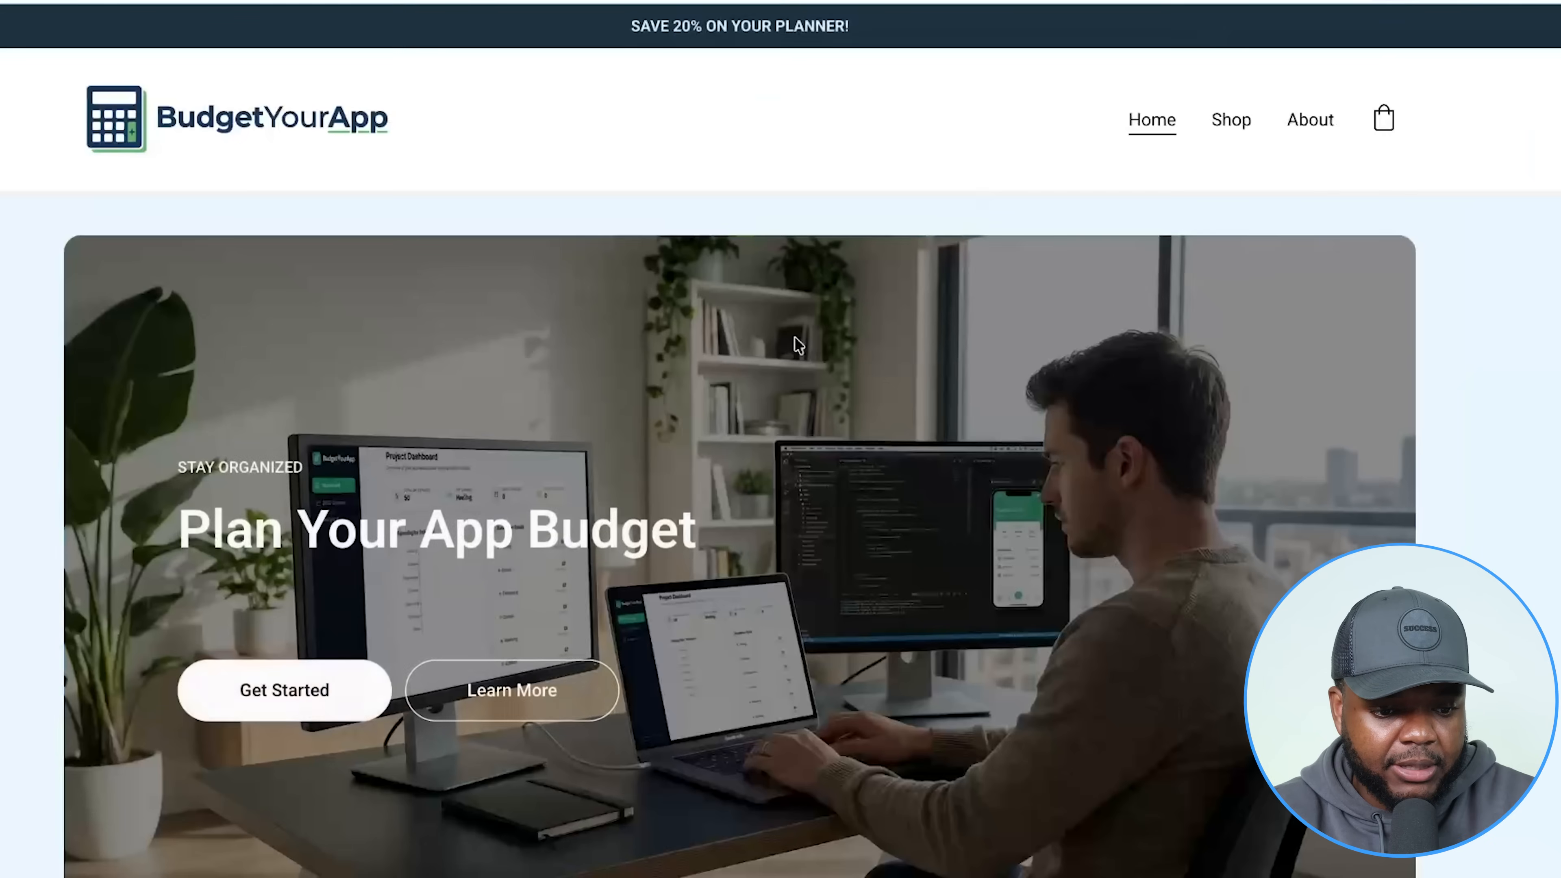
pyautogui.scroll(-3, 790, 335)
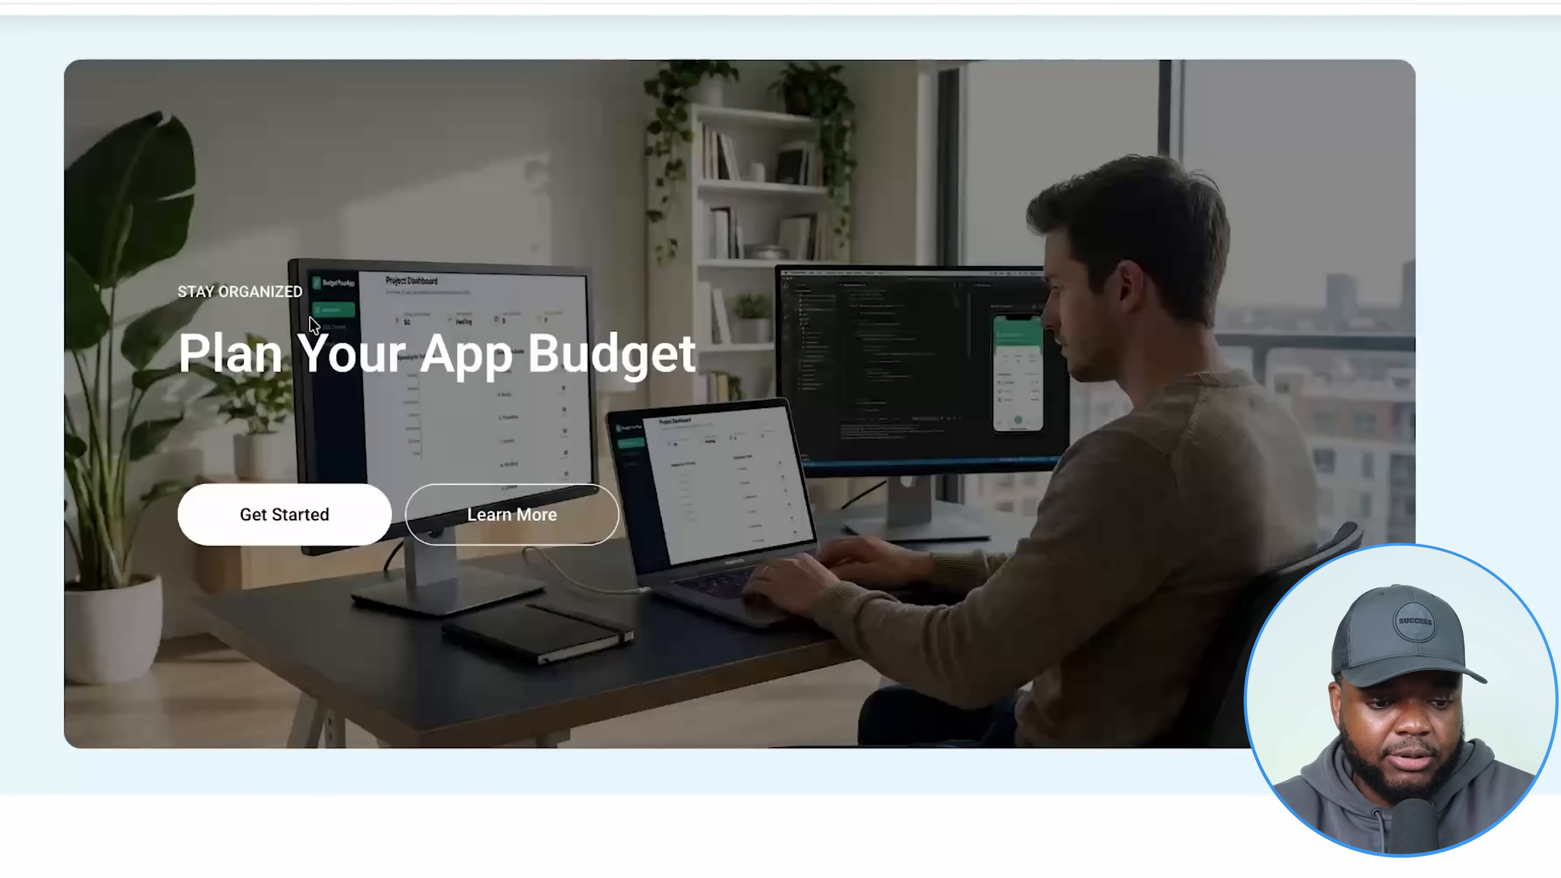
pyautogui.scroll(3, 486, 643)
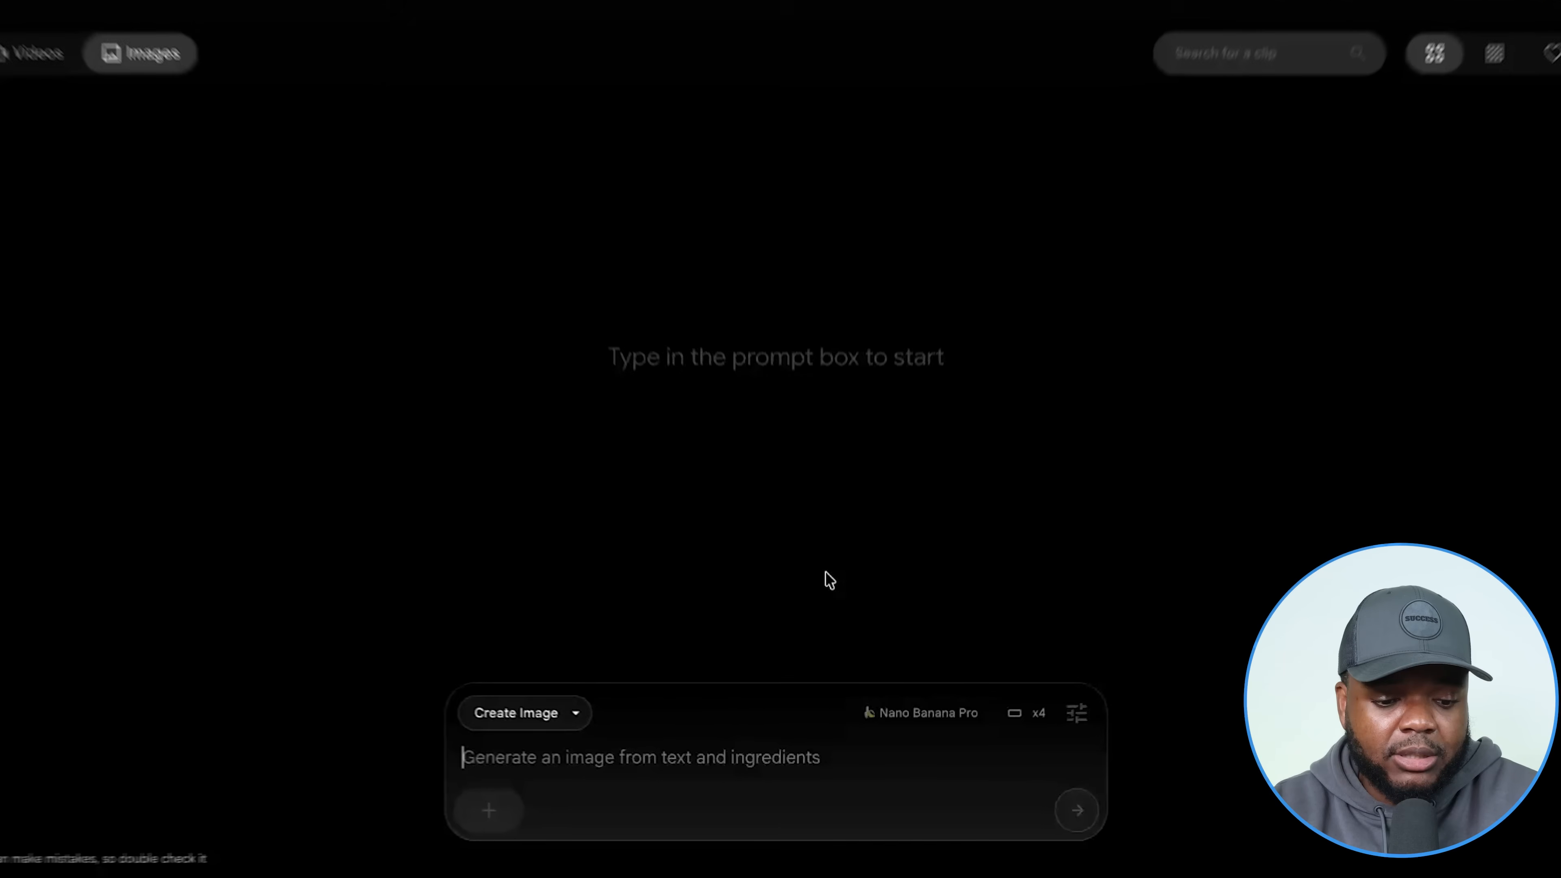
# Paste the Budget Your App iMac, laptop and iPhone mockup prompt into Flow.
pyautogui.write('Generate a high-end digital product mockup for a Digital Planner that will be the main image on a website for a planner called "Budget Your App"  ensure the main product image has a iMac in the middle, laptop on the left and iPhone on the right  that has variations of the digital planner on each device ensure that the digital planner attached is optimised on each device in a simple way but well designed way with a white background')
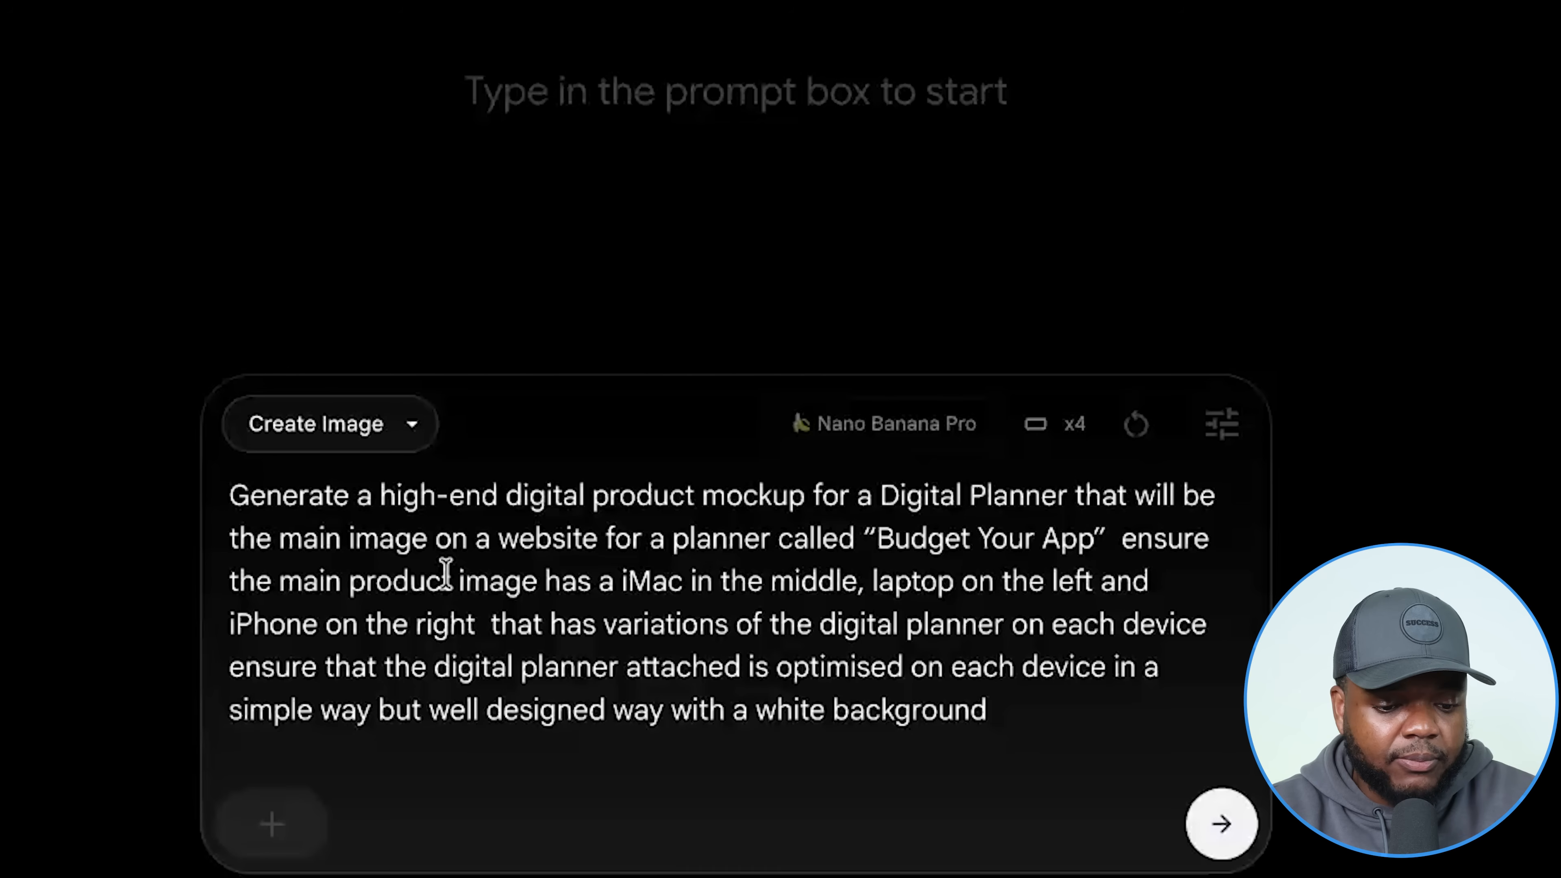
pyautogui.moveTo(227, 492); pyautogui.dragTo(1022, 707)
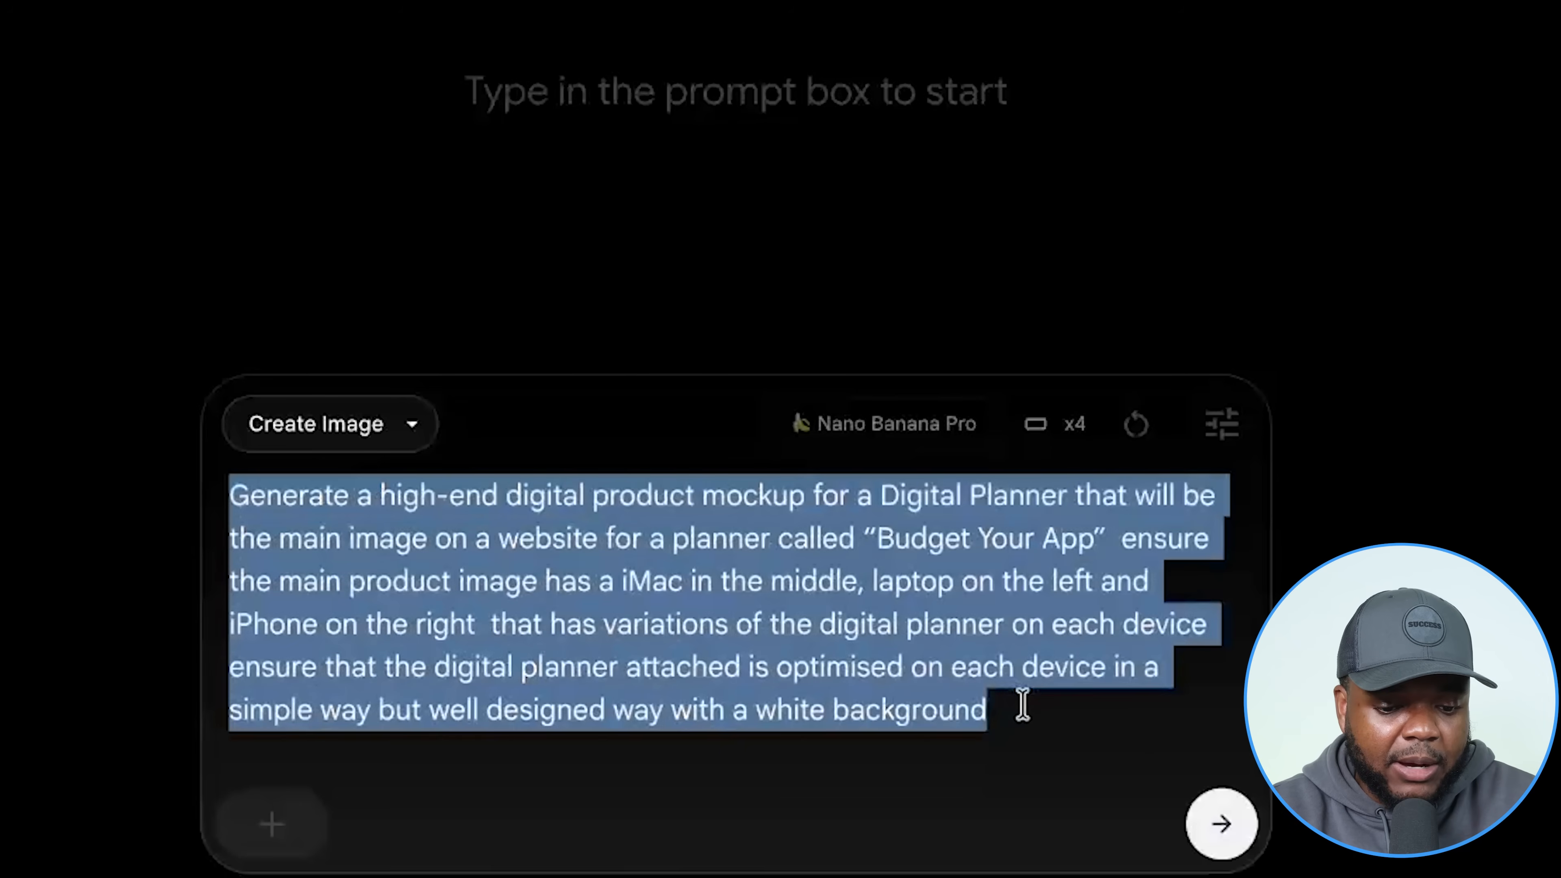
pyautogui.click(450, 563)
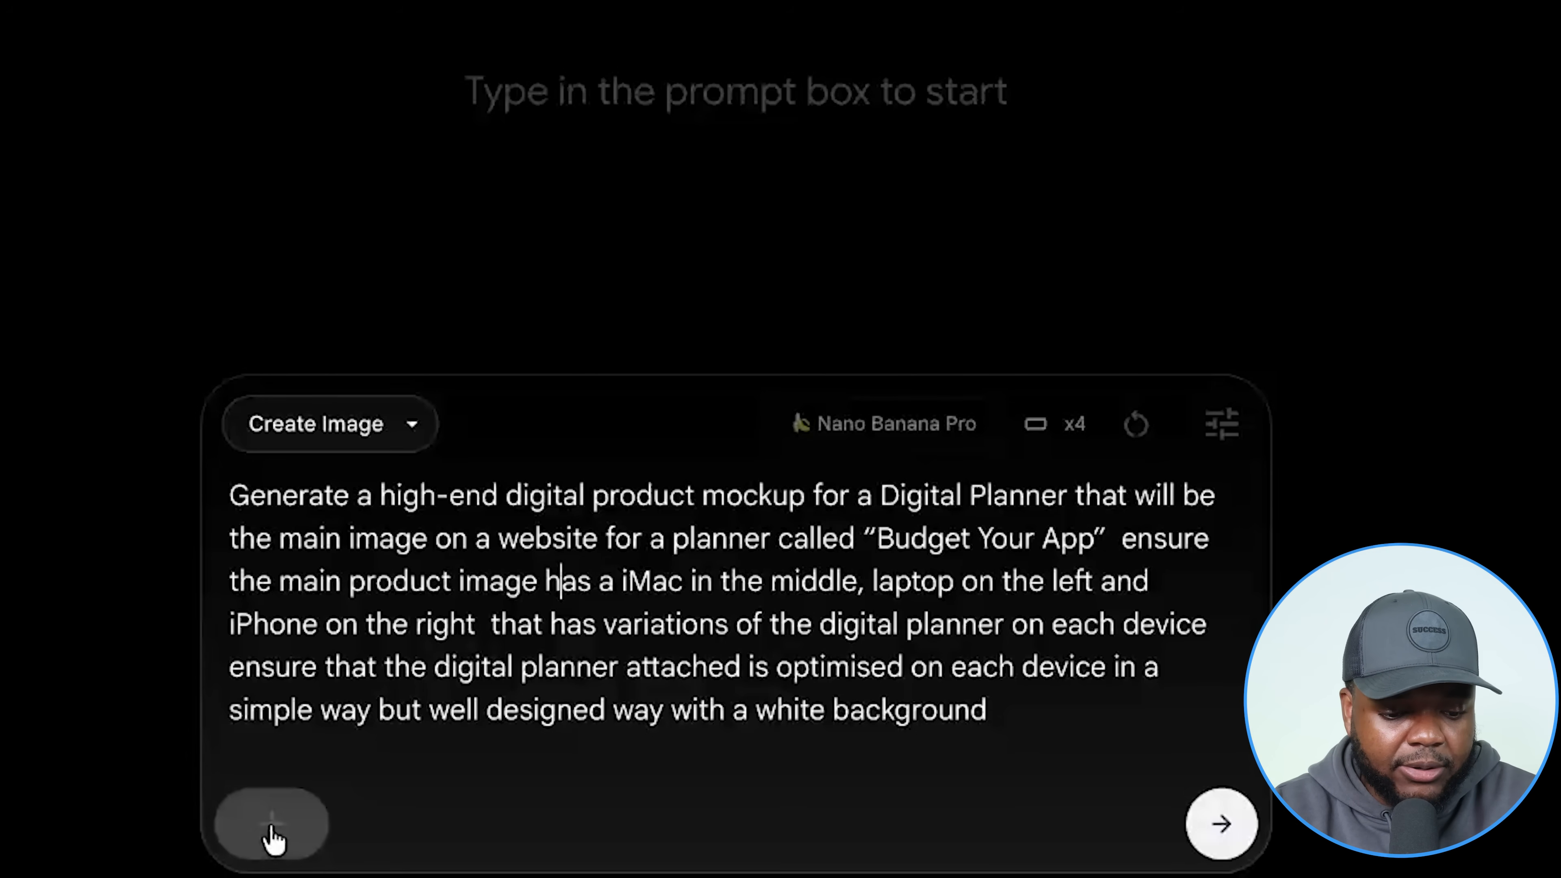
# Attach the planner image, generate the mockups, and open a result's download options.
pyautogui.click(274, 837)
pyautogui.moveTo(253, 812)
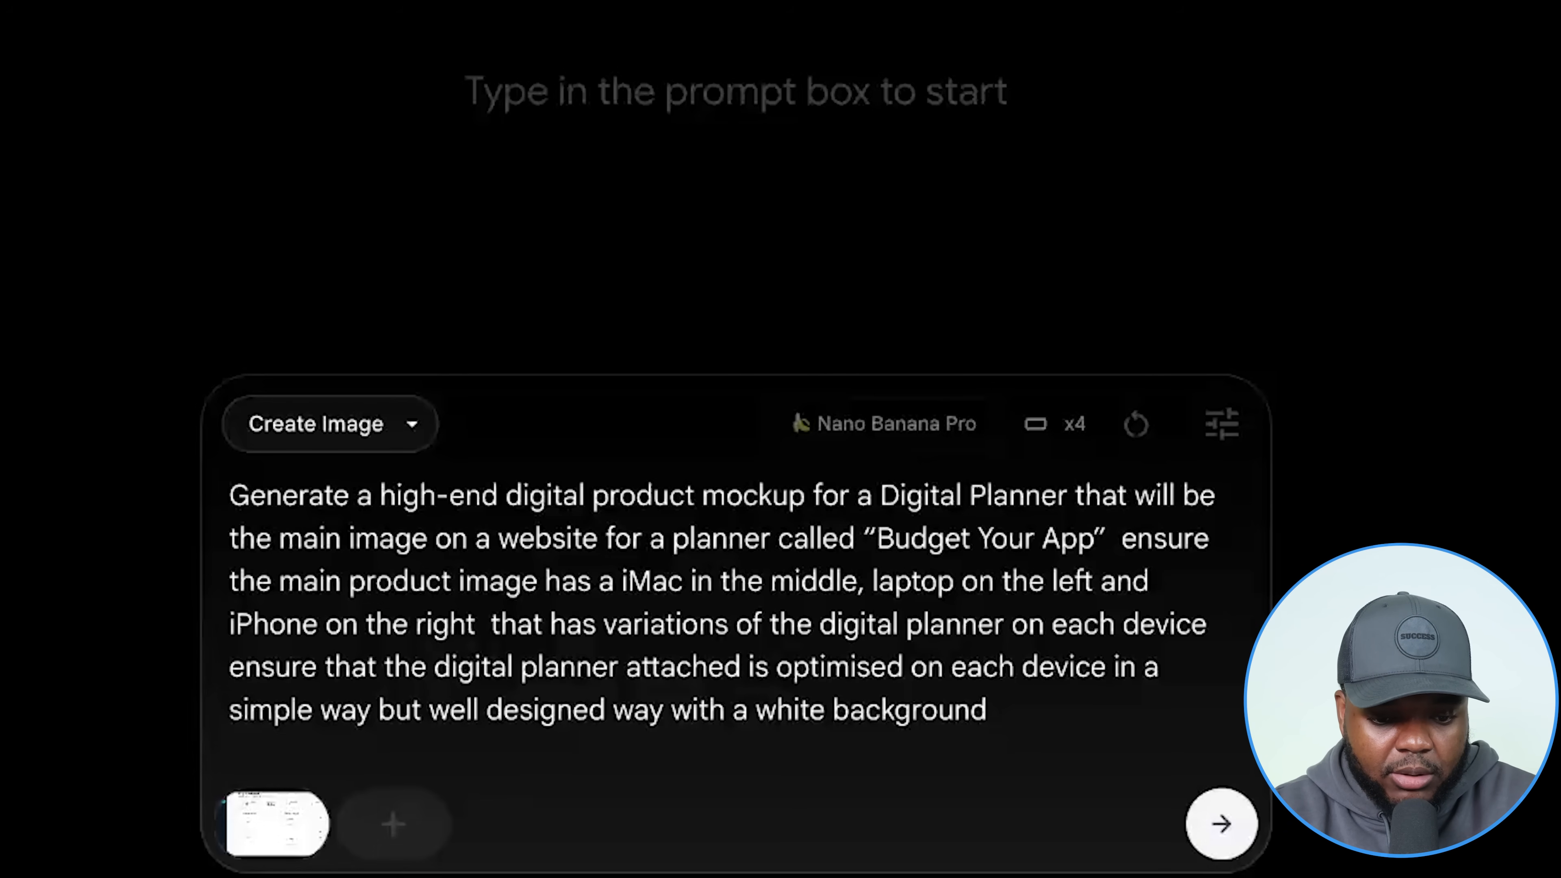
pyautogui.click(1224, 827)
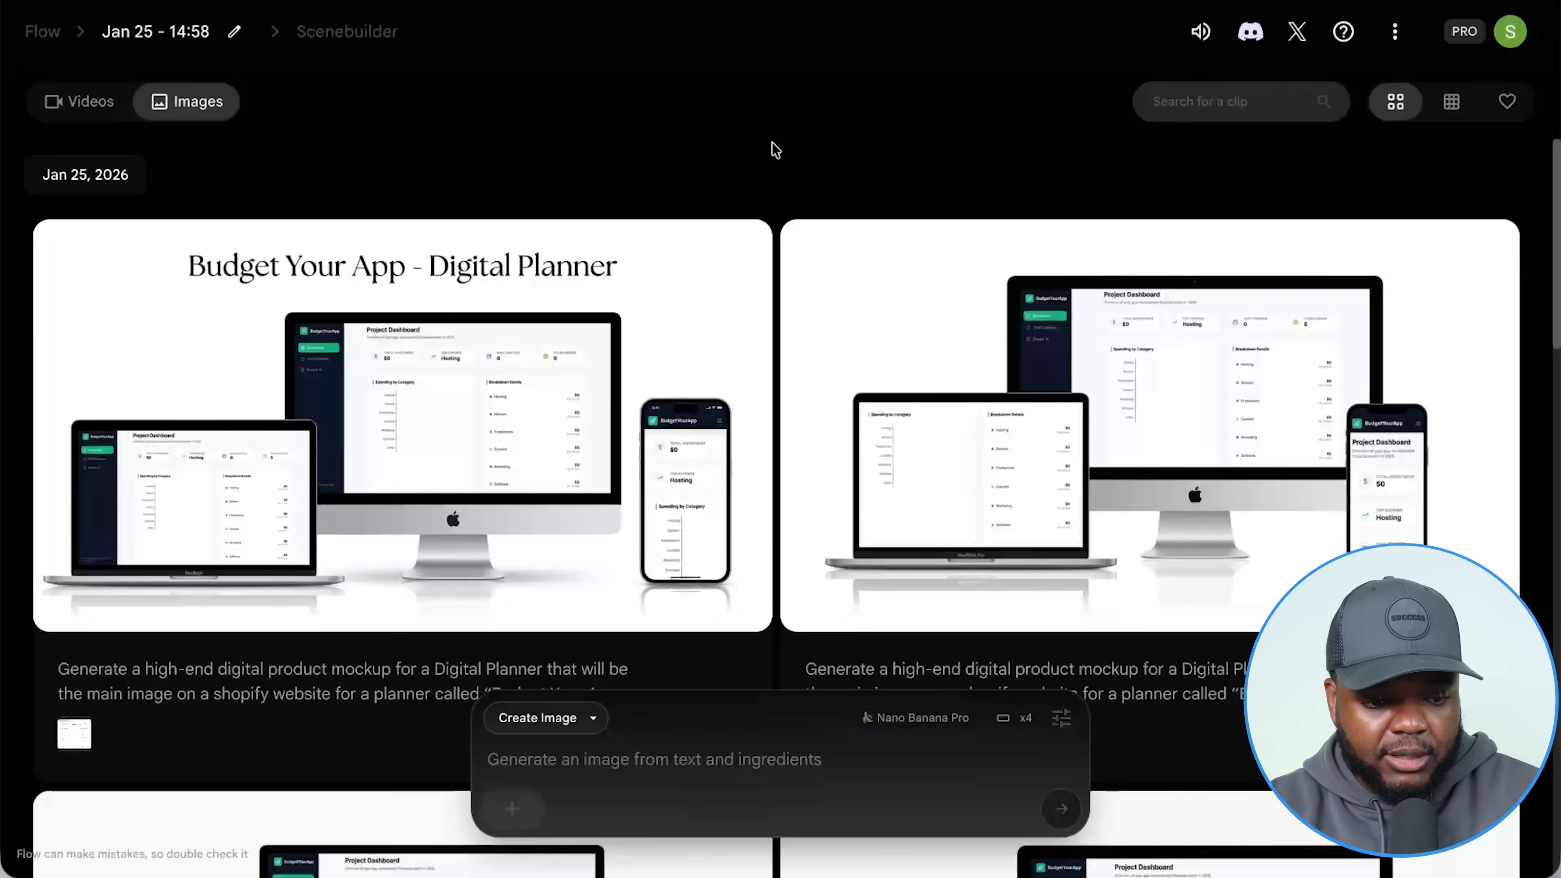
pyautogui.scroll(-5, 774, 201)
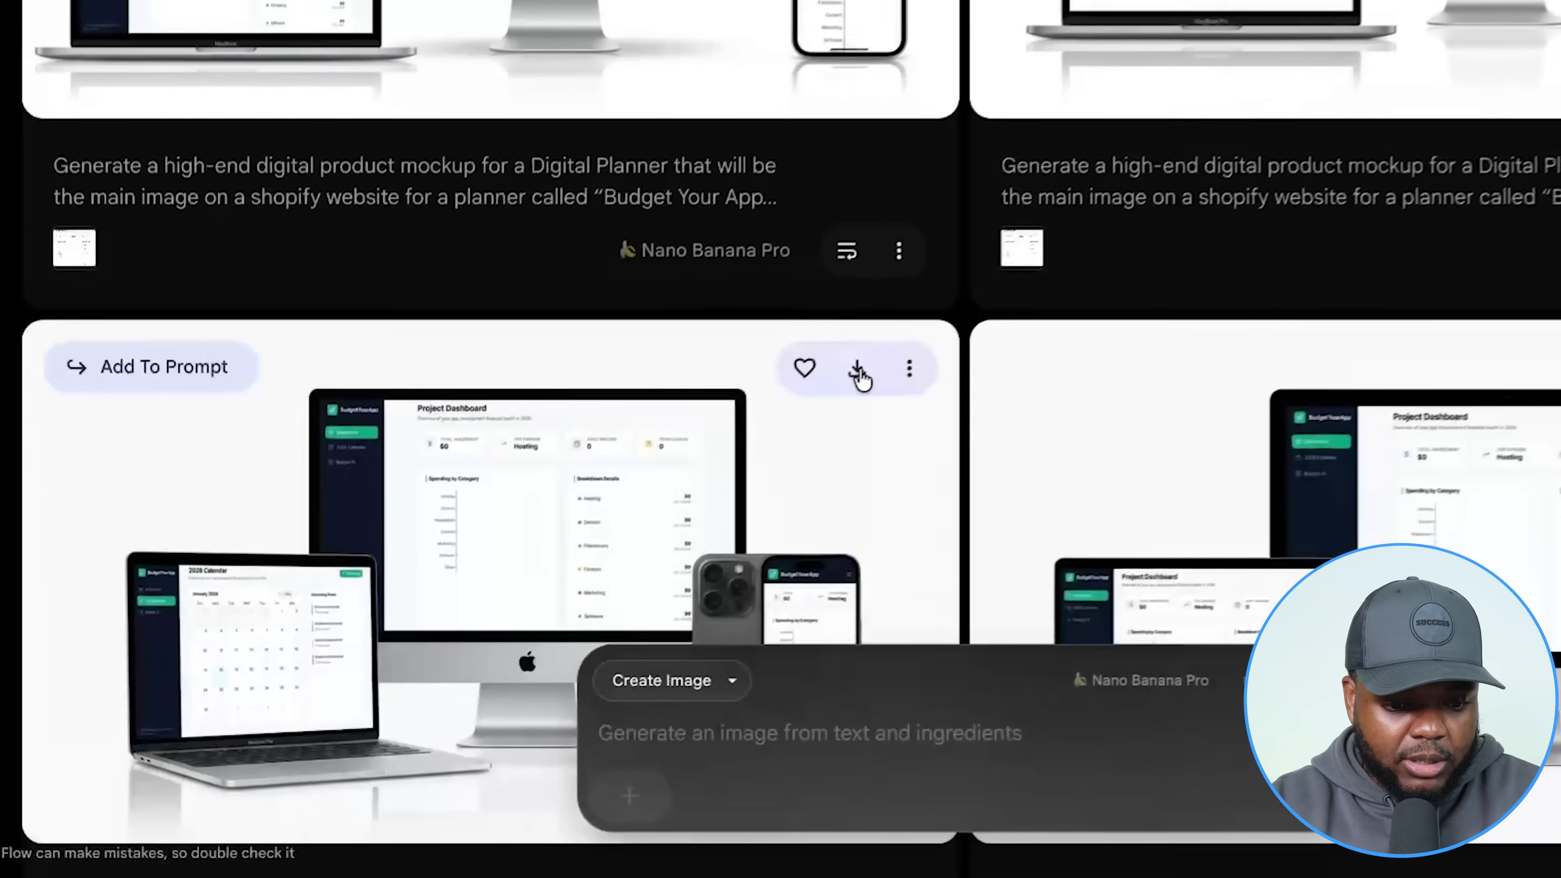
pyautogui.click(858, 371)
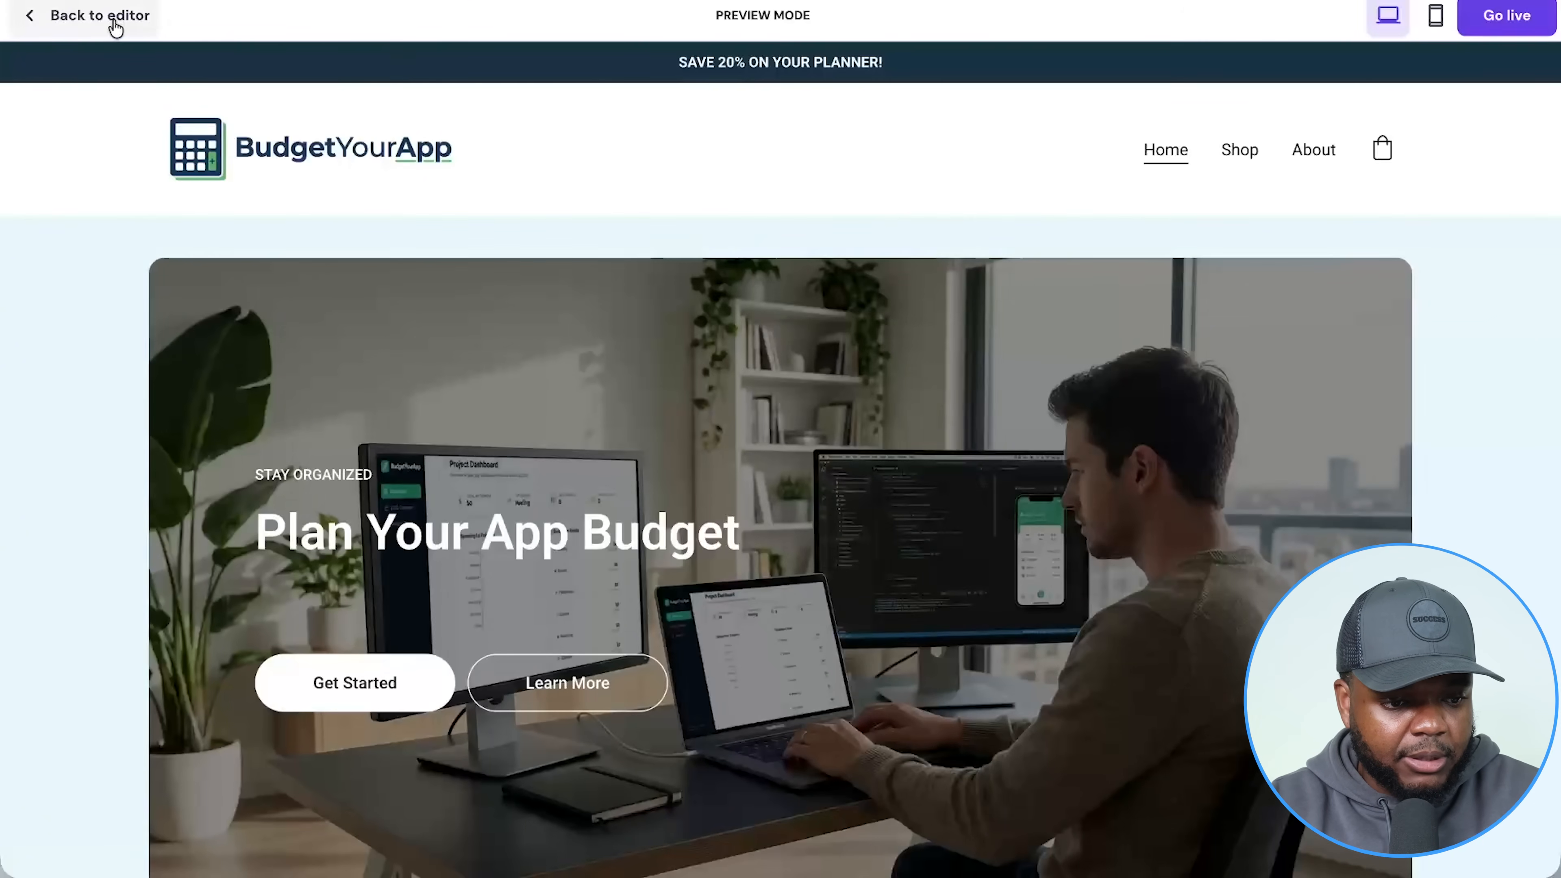
# Go to Store > Products in the editor and start a new Digital product.
pyautogui.click(113, 21)
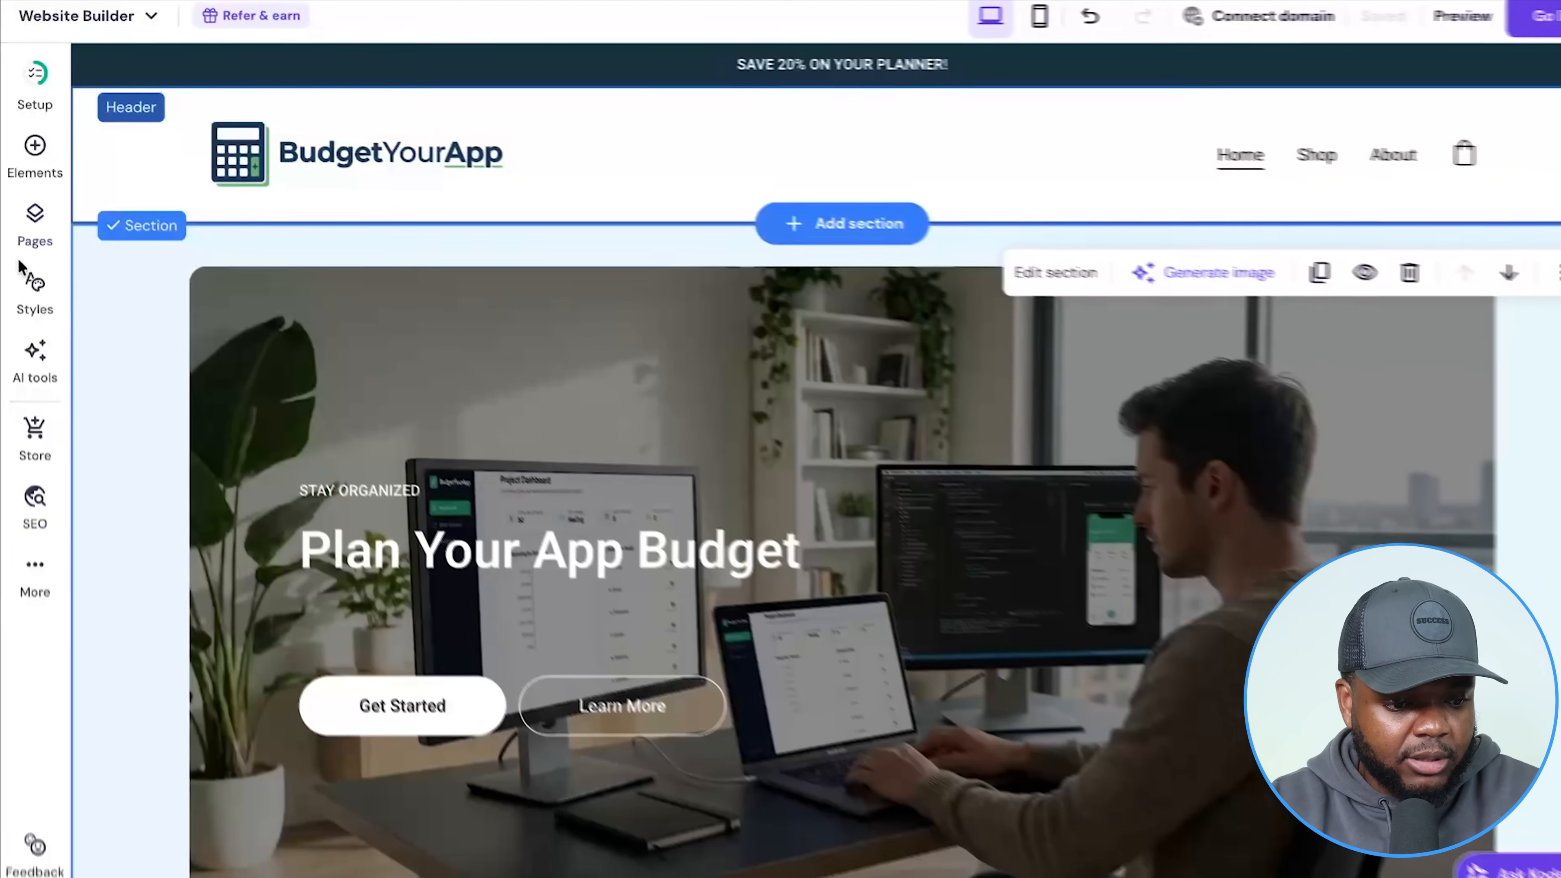
pyautogui.click(36, 442)
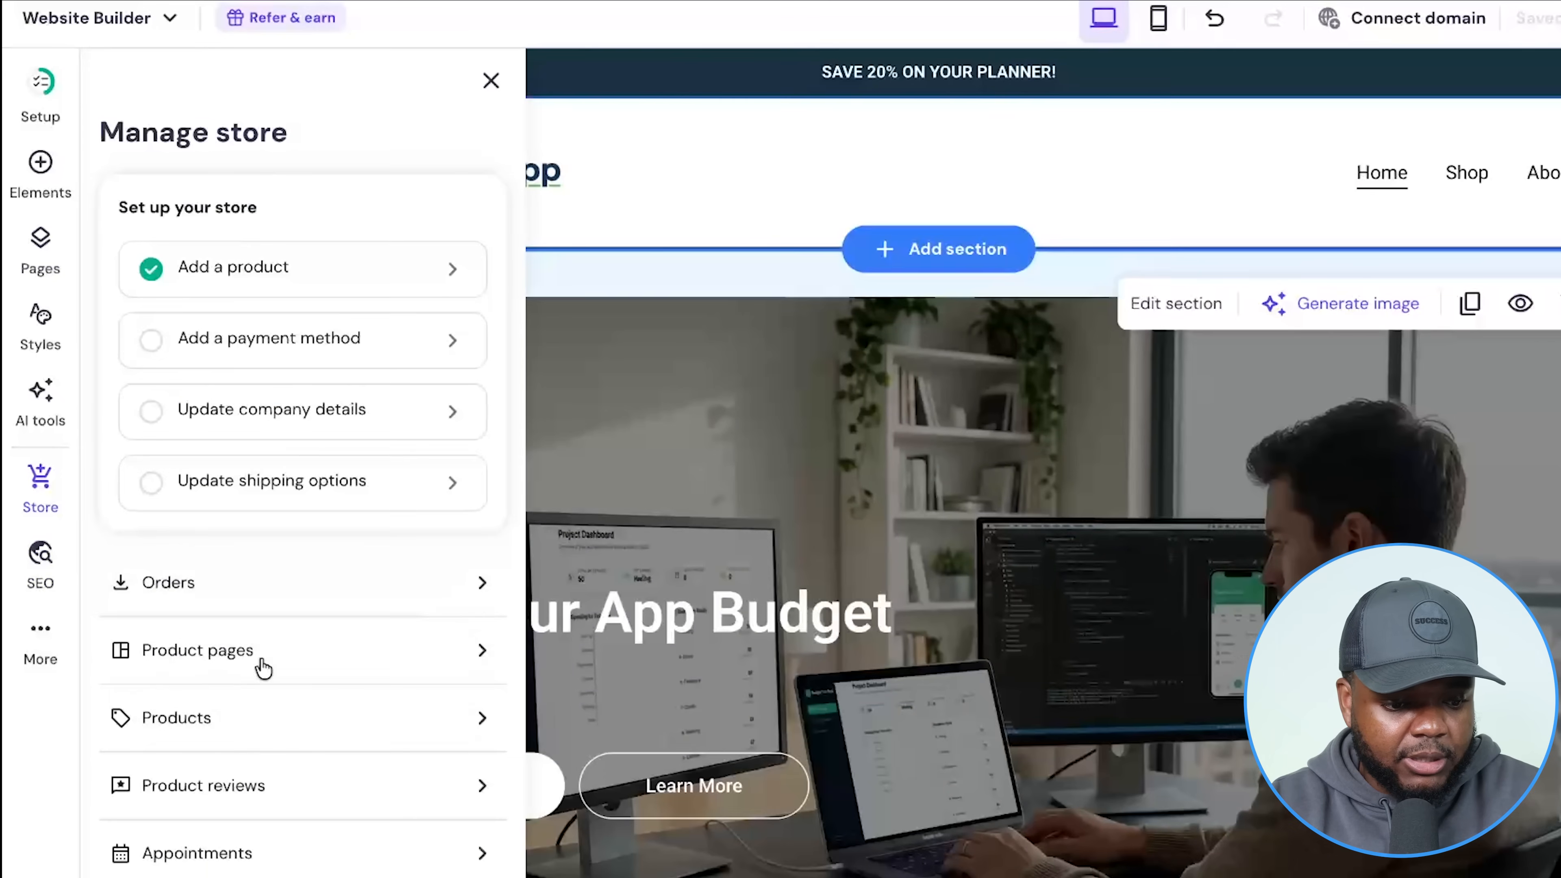
pyautogui.click(257, 720)
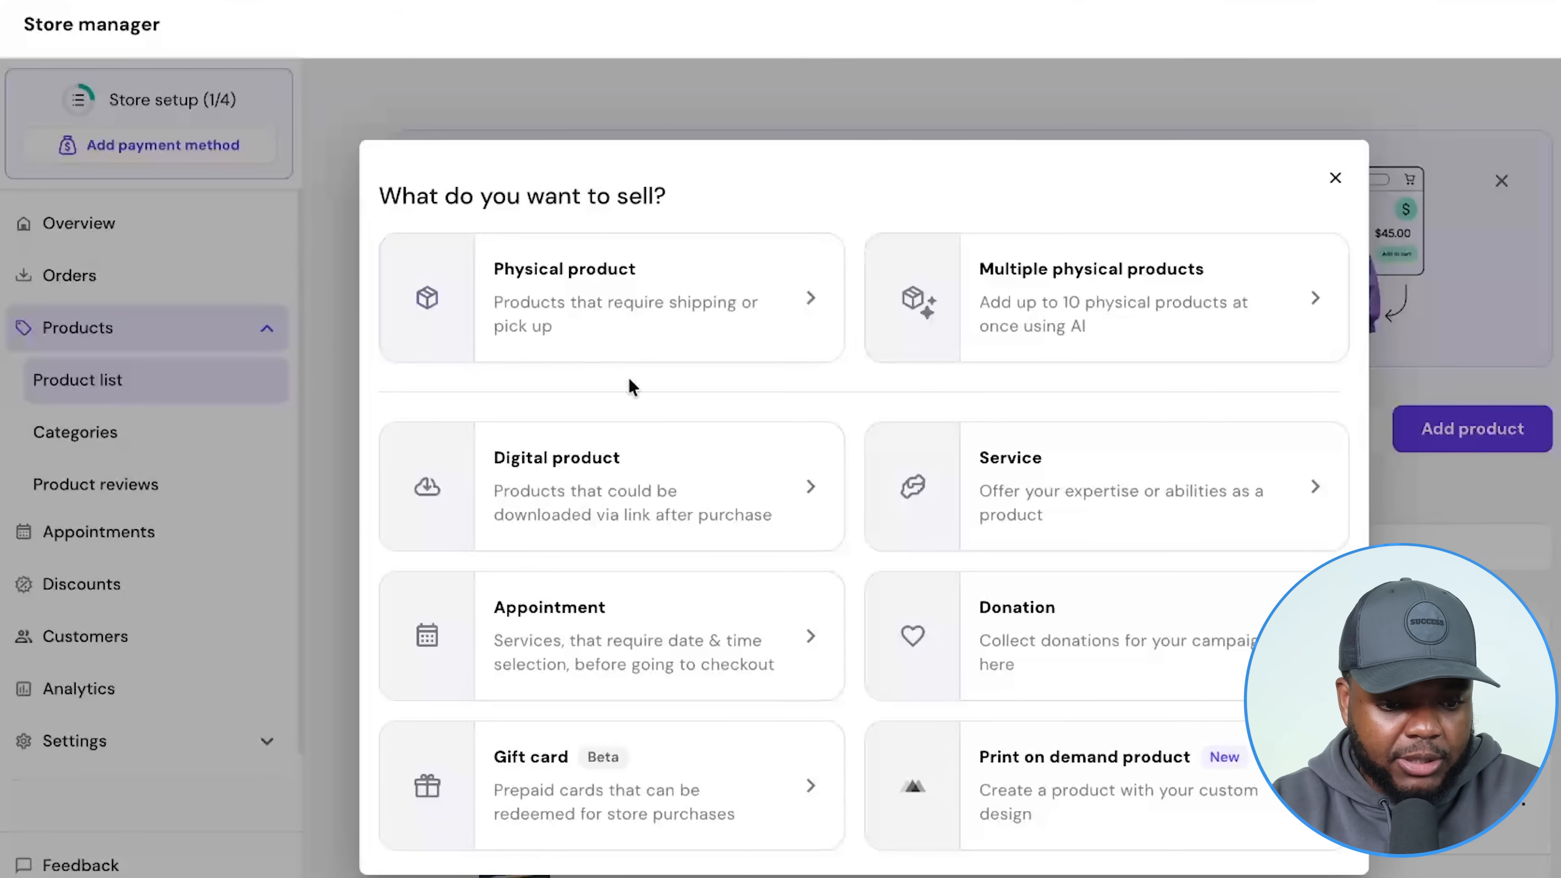
pyautogui.click(710, 476)
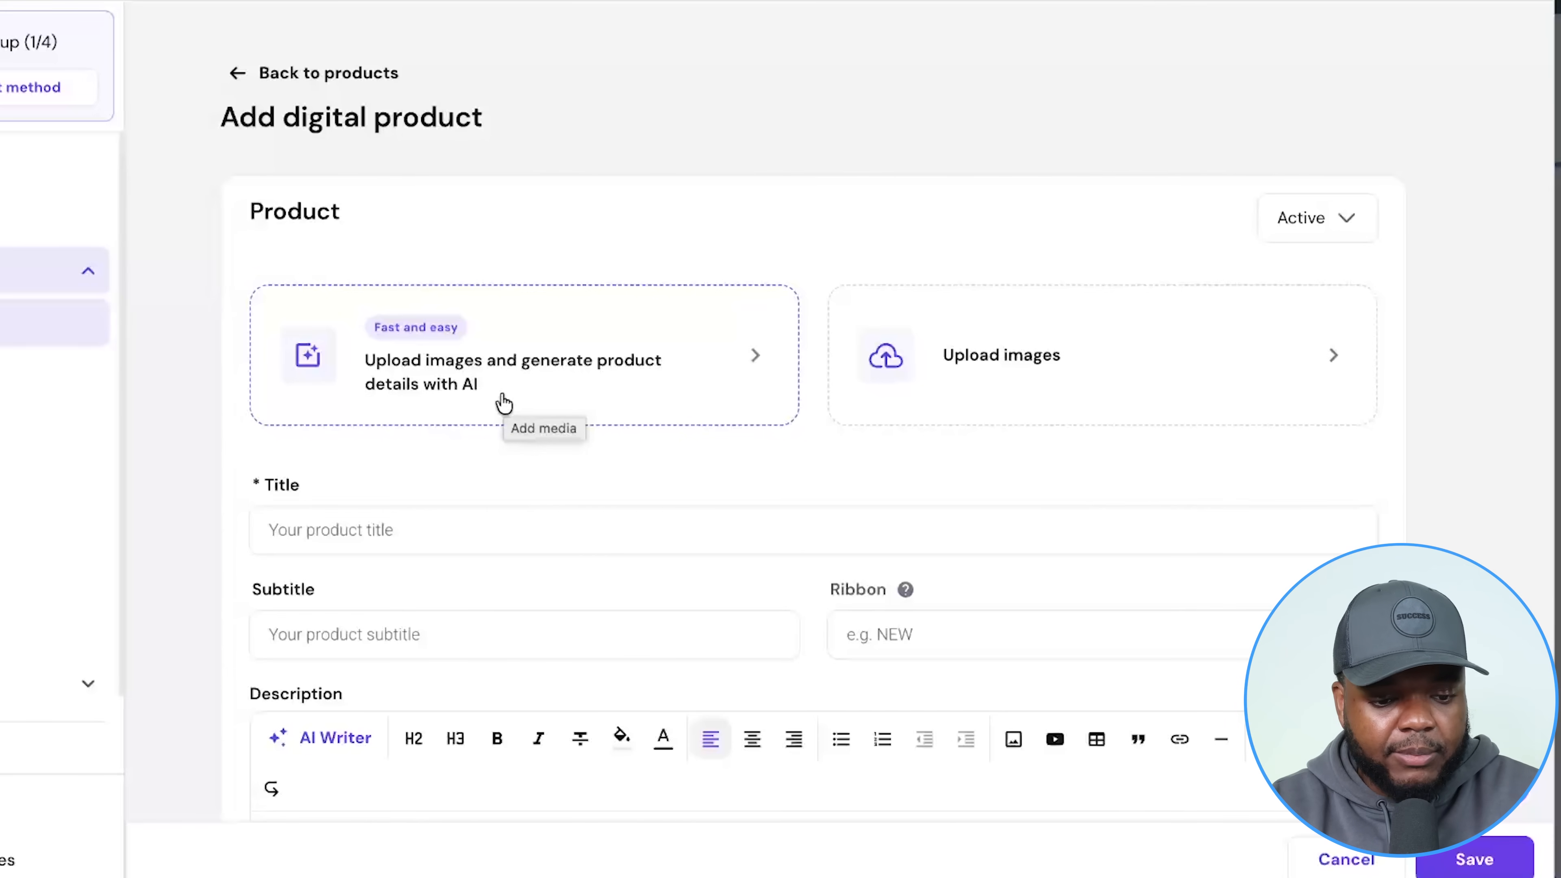
# Upload the planner mockup so AI fills the title, subtitle, New ribbon and description.
pyautogui.scroll(-3, 338, 509)
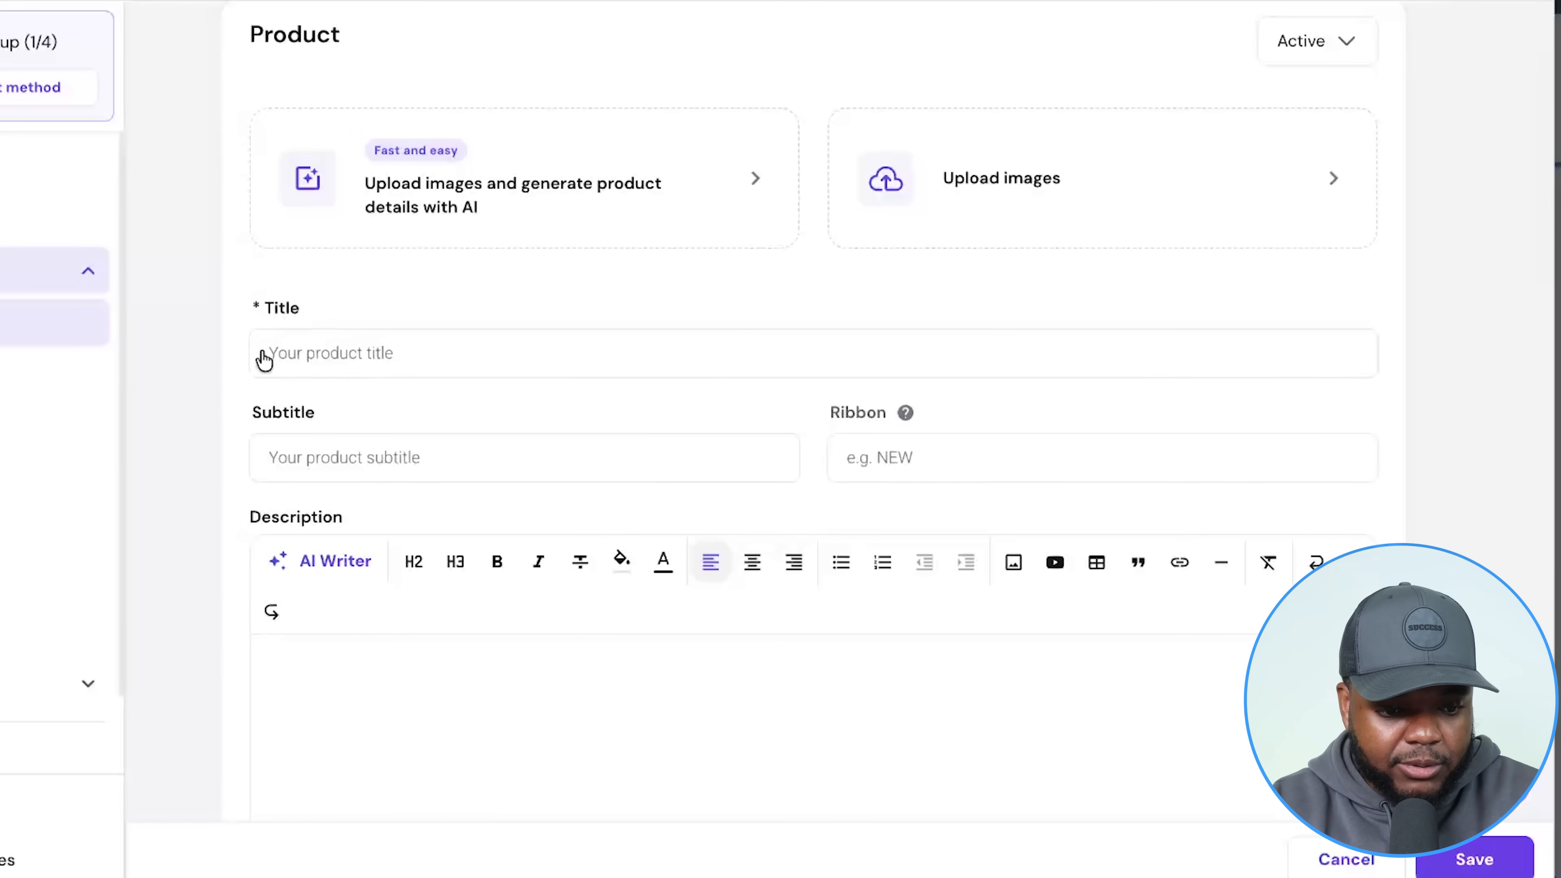
pyautogui.scroll(-3, 369, 467)
pyautogui.scroll(5, 408, 628)
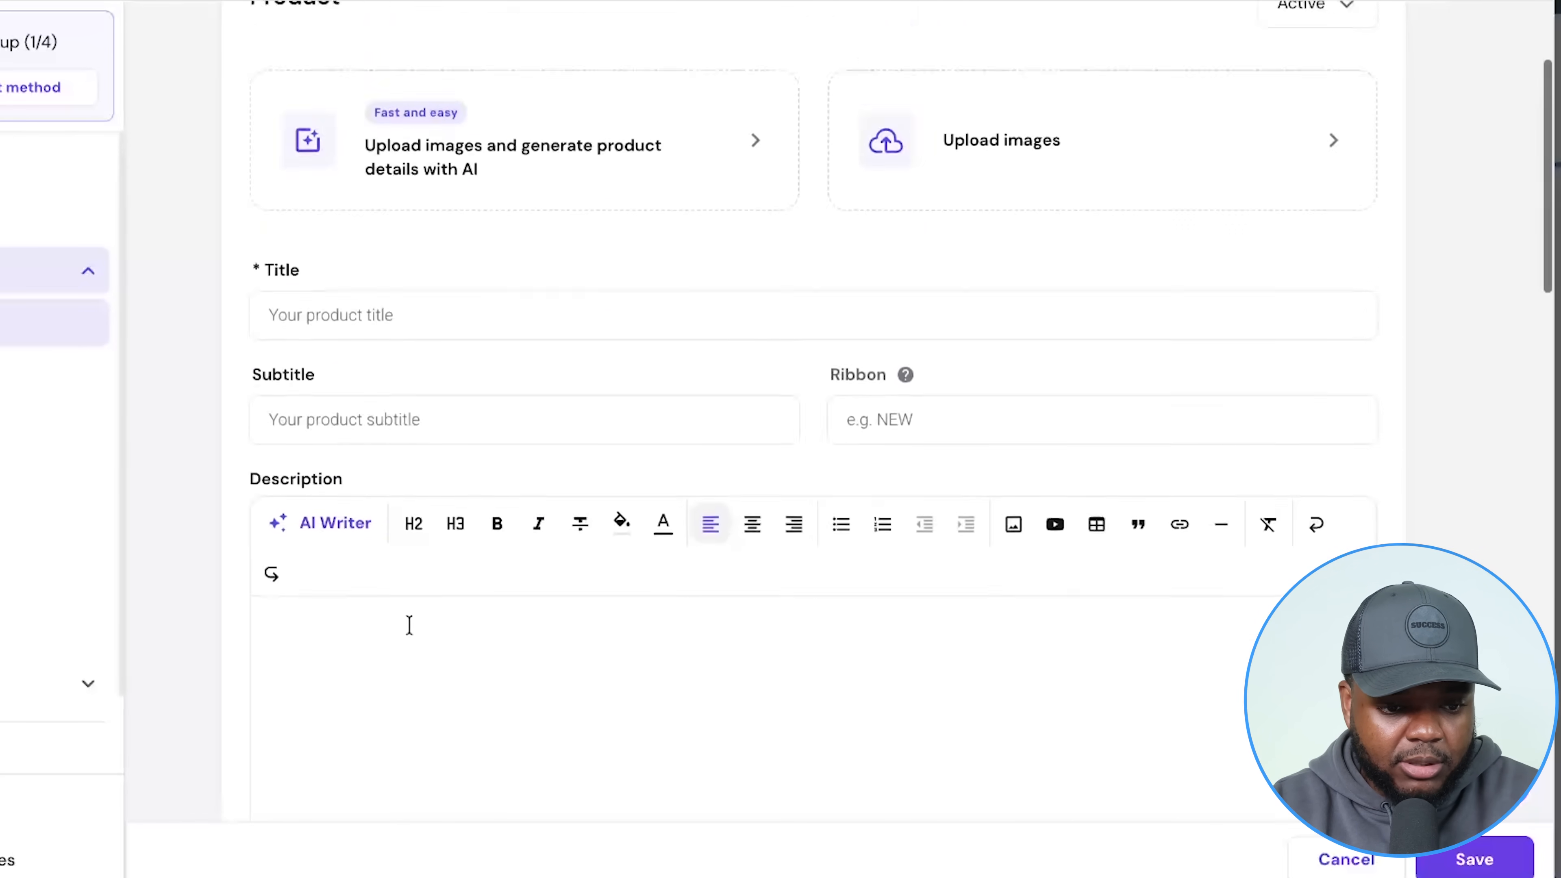
pyautogui.click(533, 245)
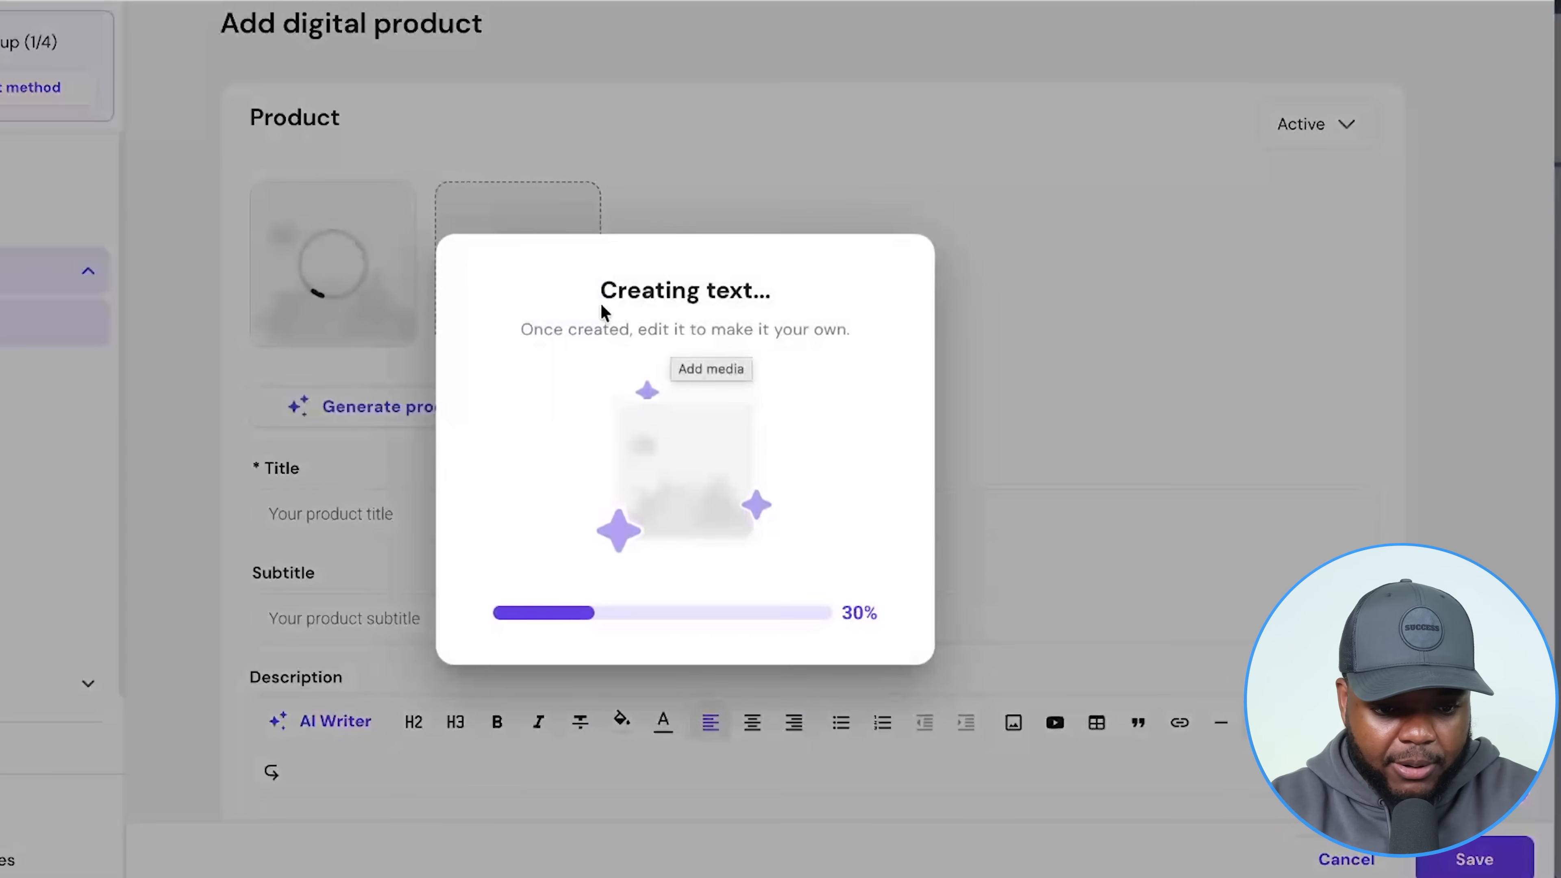
pyautogui.moveTo(605, 289); pyautogui.dragTo(773, 290)
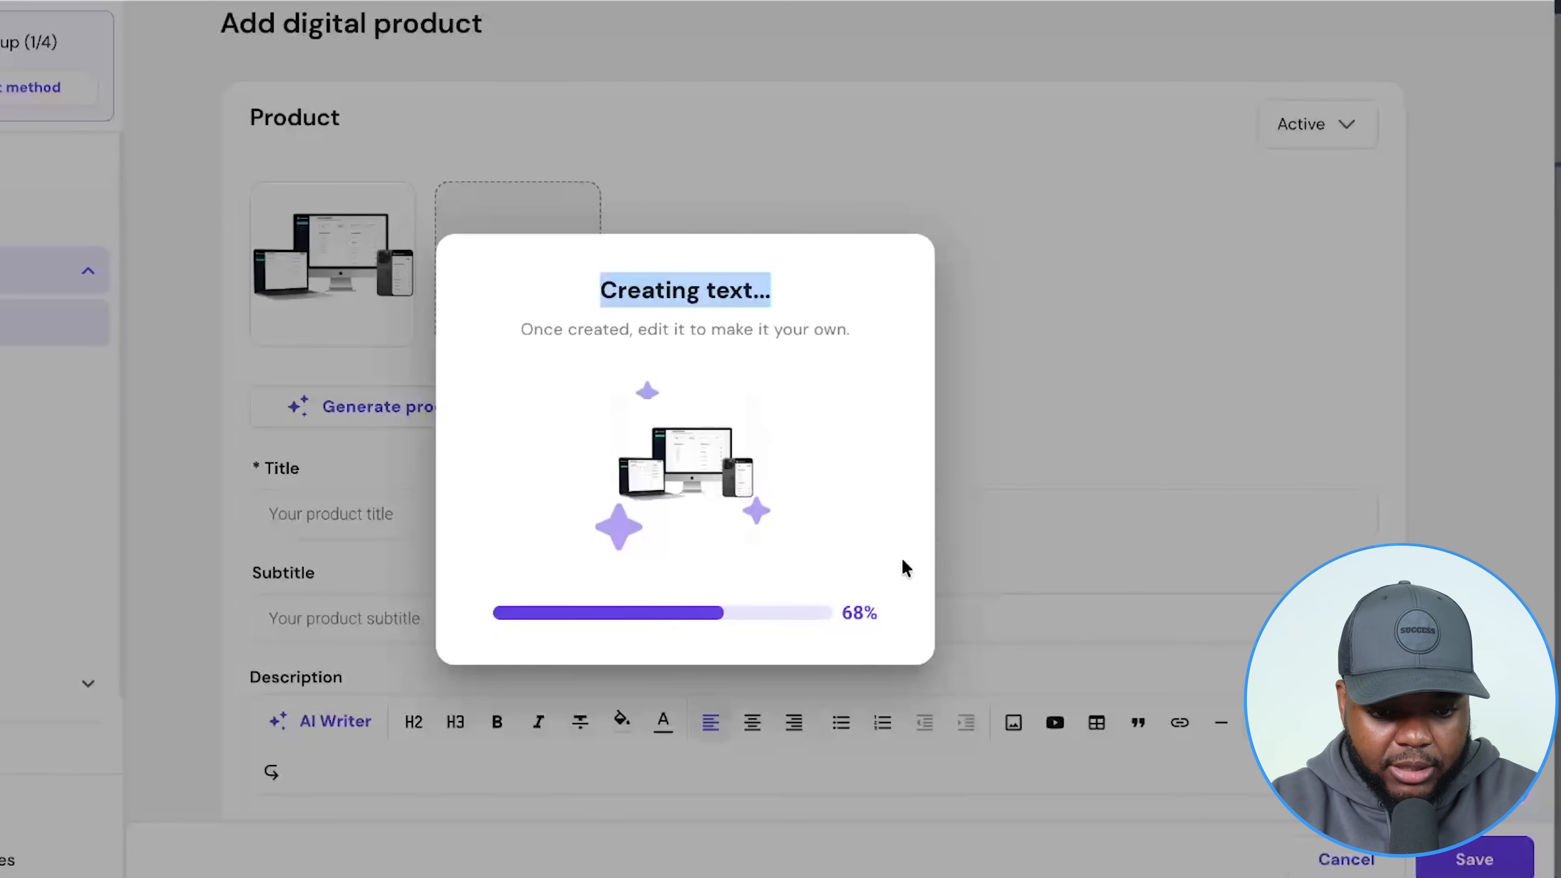
pyautogui.scroll(-3, 718, 407)
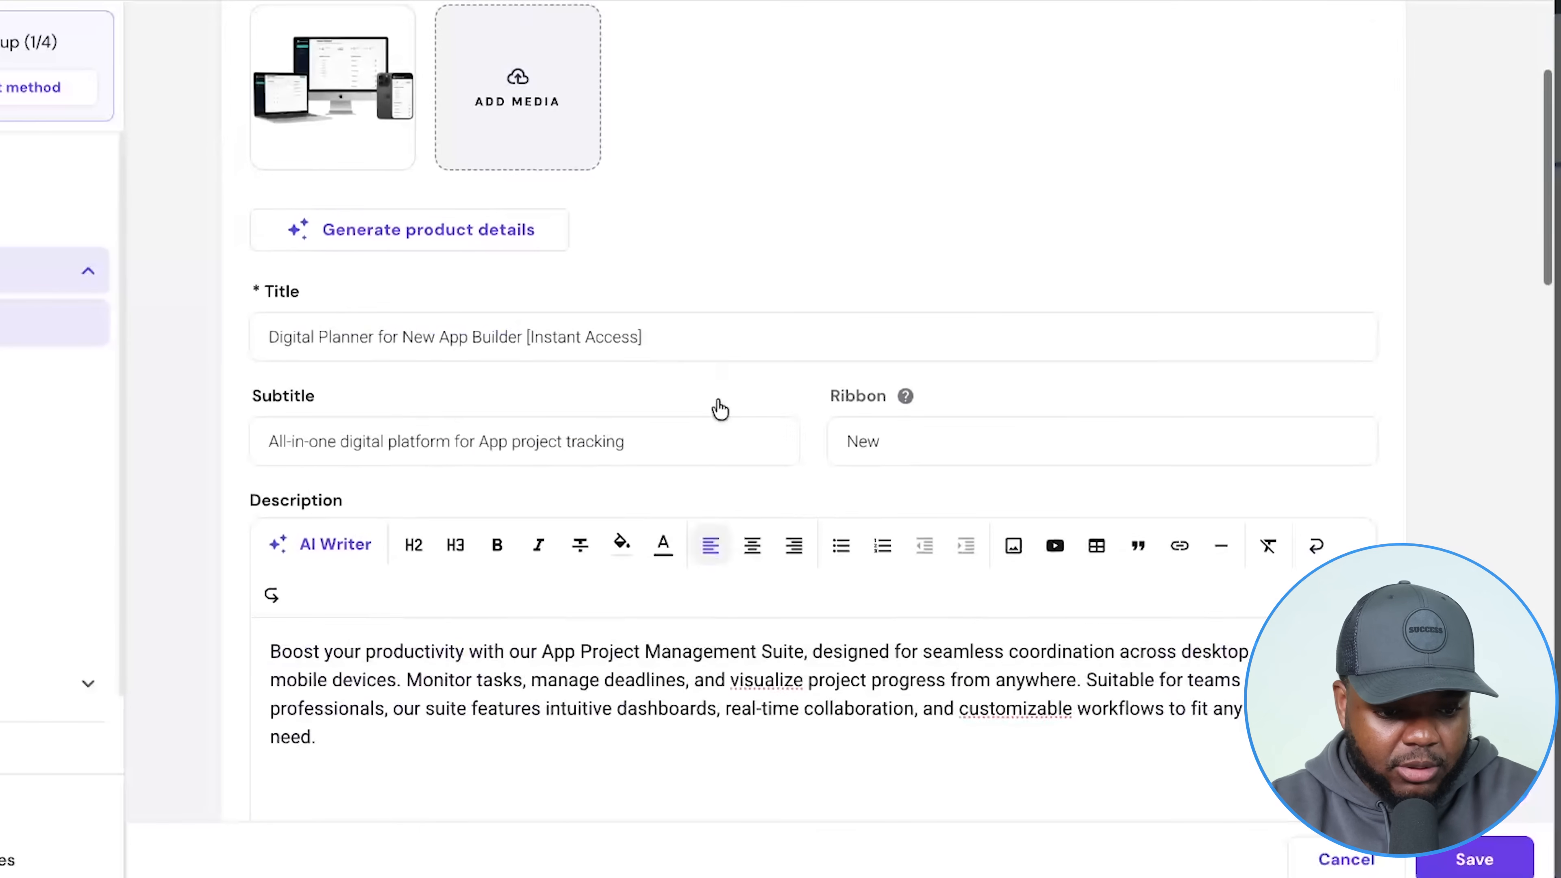
# Change the digital planner's price from $99 to $47.
pyautogui.scroll(-12, 307, 341)
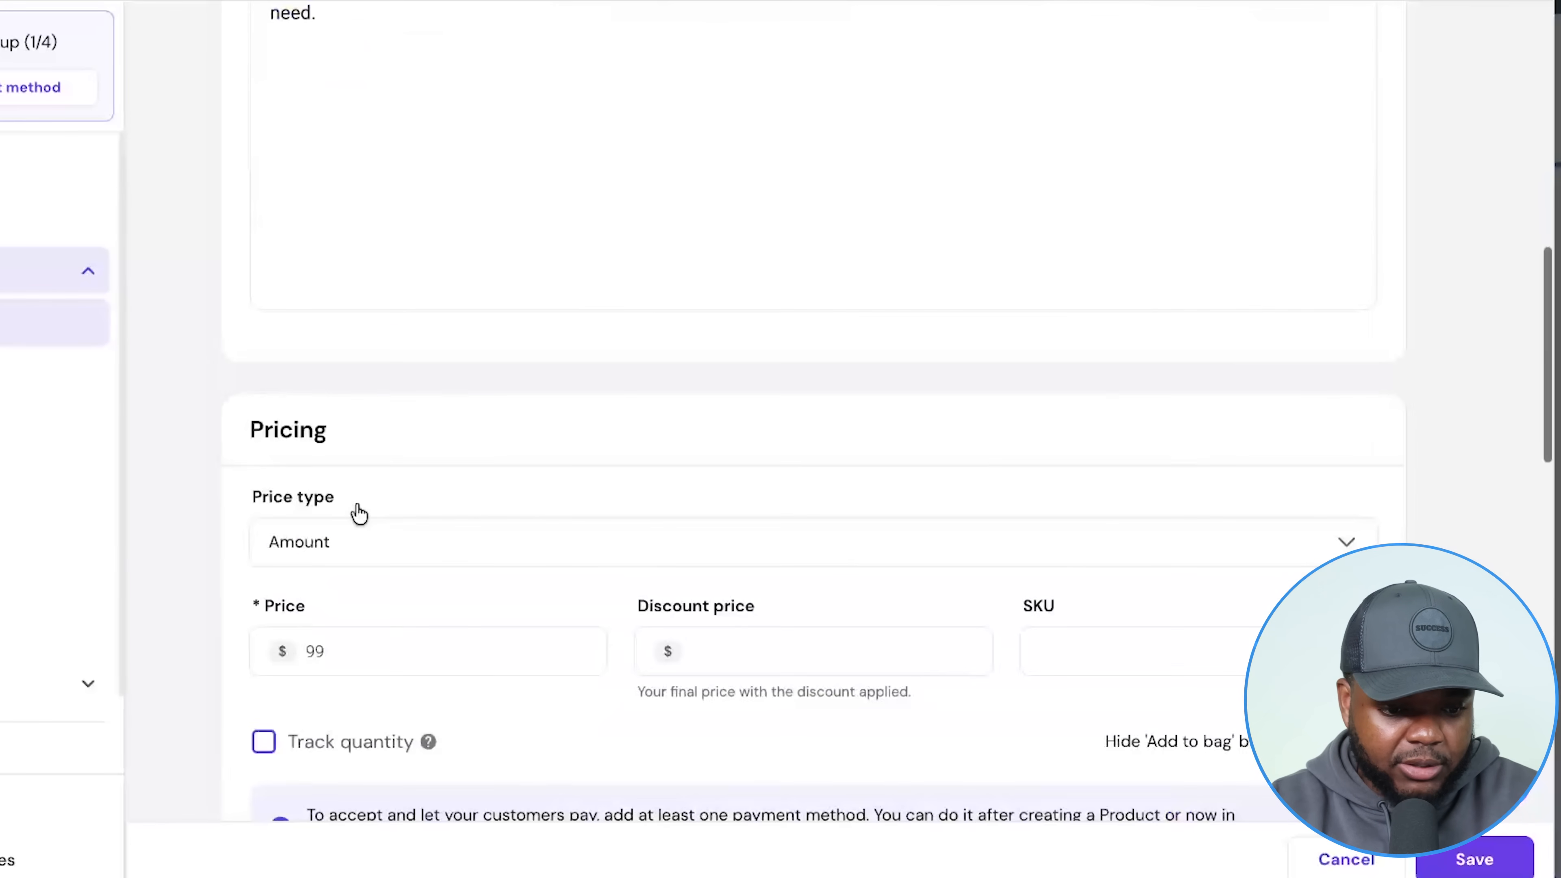
pyautogui.scroll(-3, 431, 517)
pyautogui.doubleClick(384, 499)
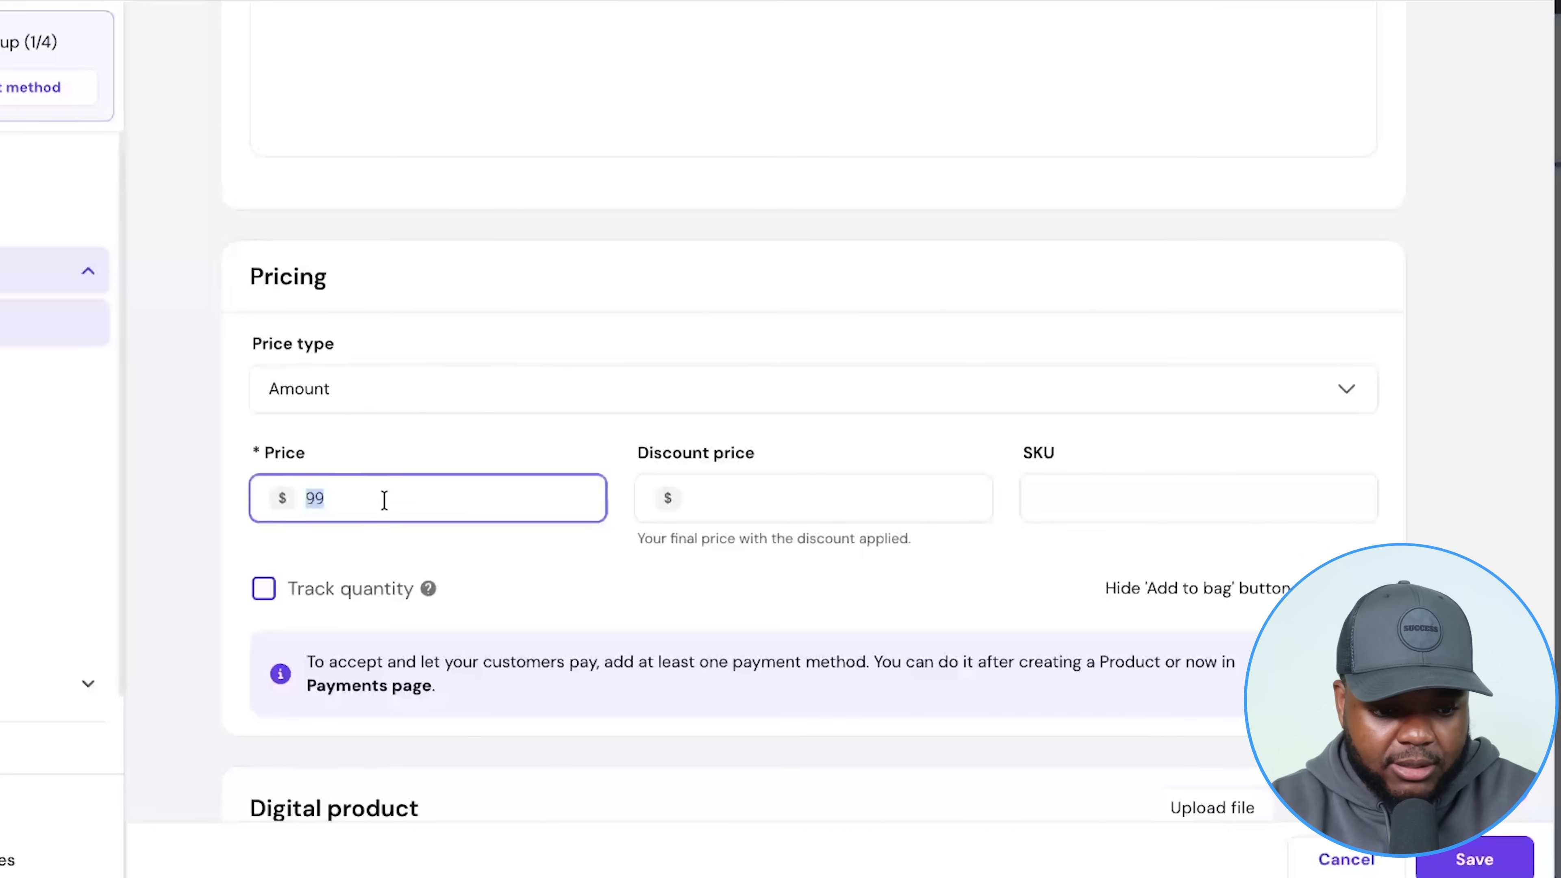
pyautogui.write('47')
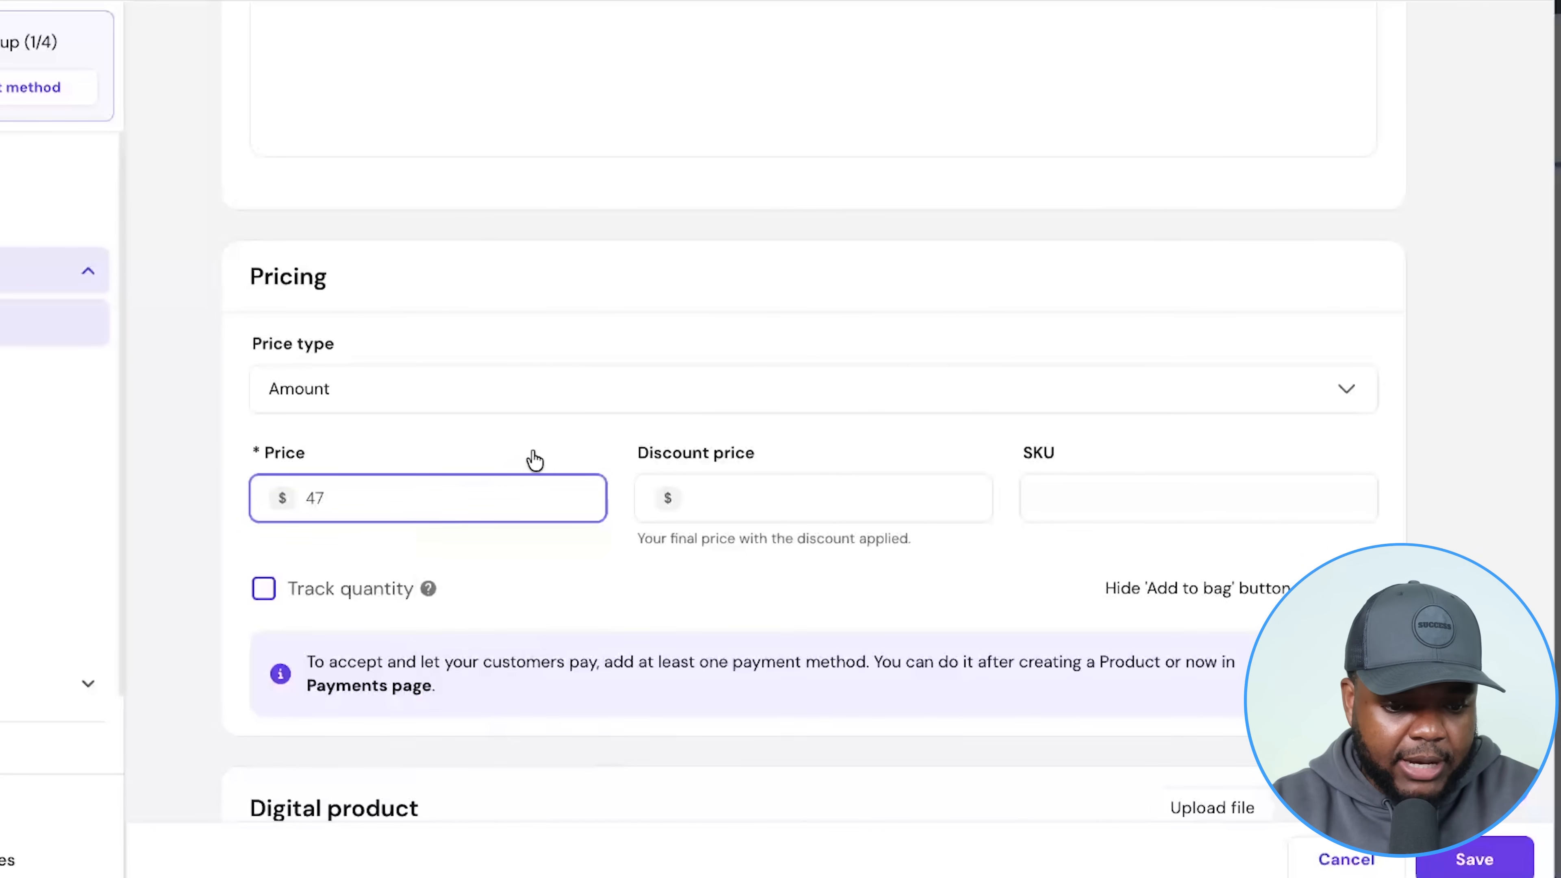
# Review the download-link email note in the Digital product section.
pyautogui.scroll(-7, 539, 459)
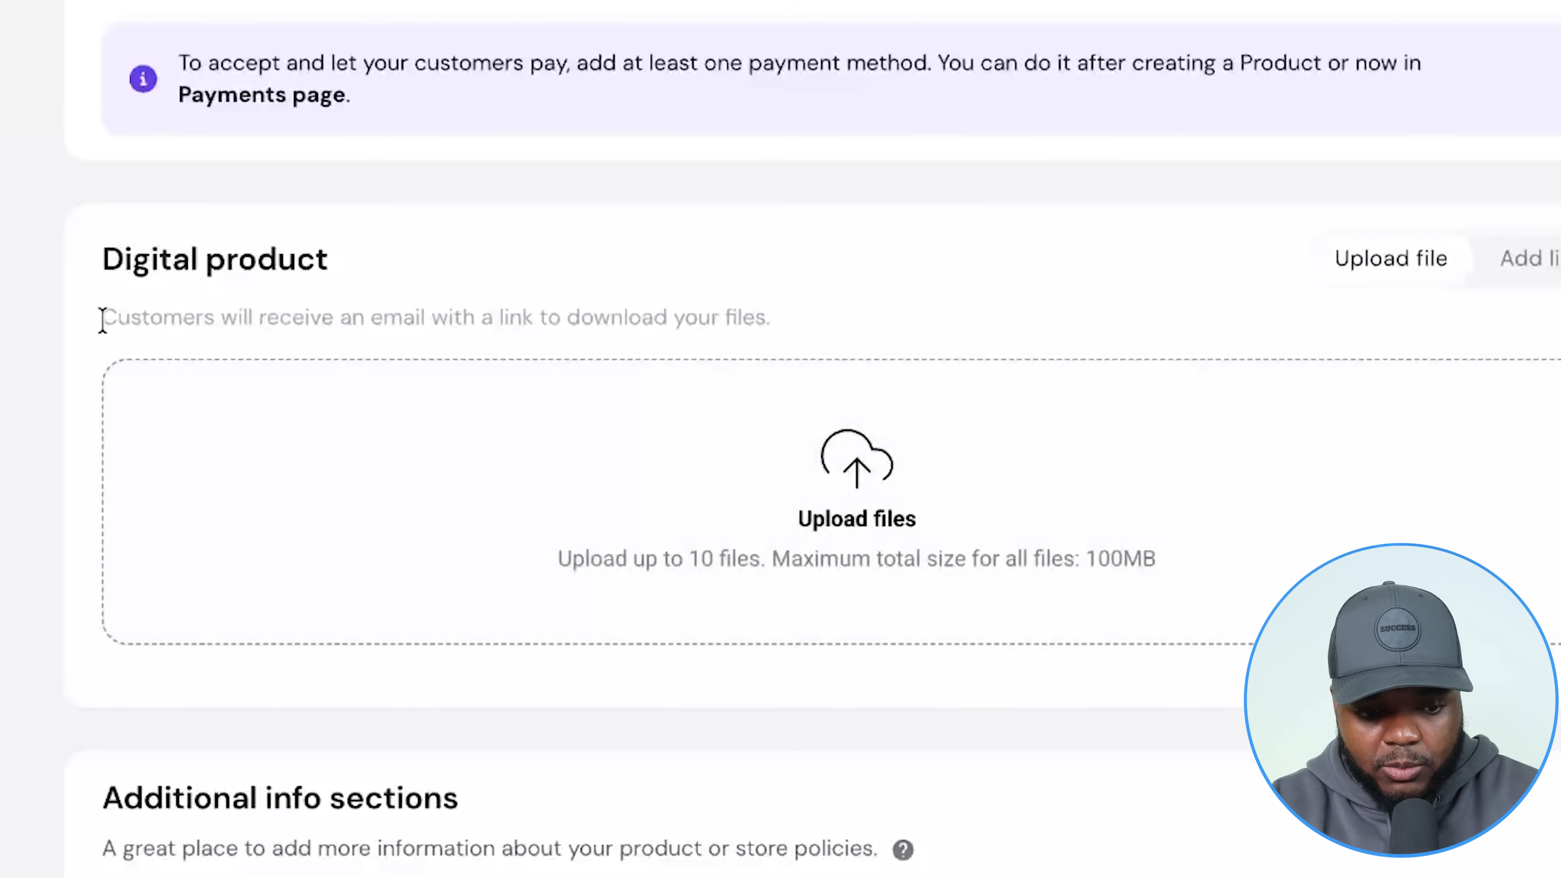
pyautogui.moveTo(205, 373); pyautogui.dragTo(751, 376)
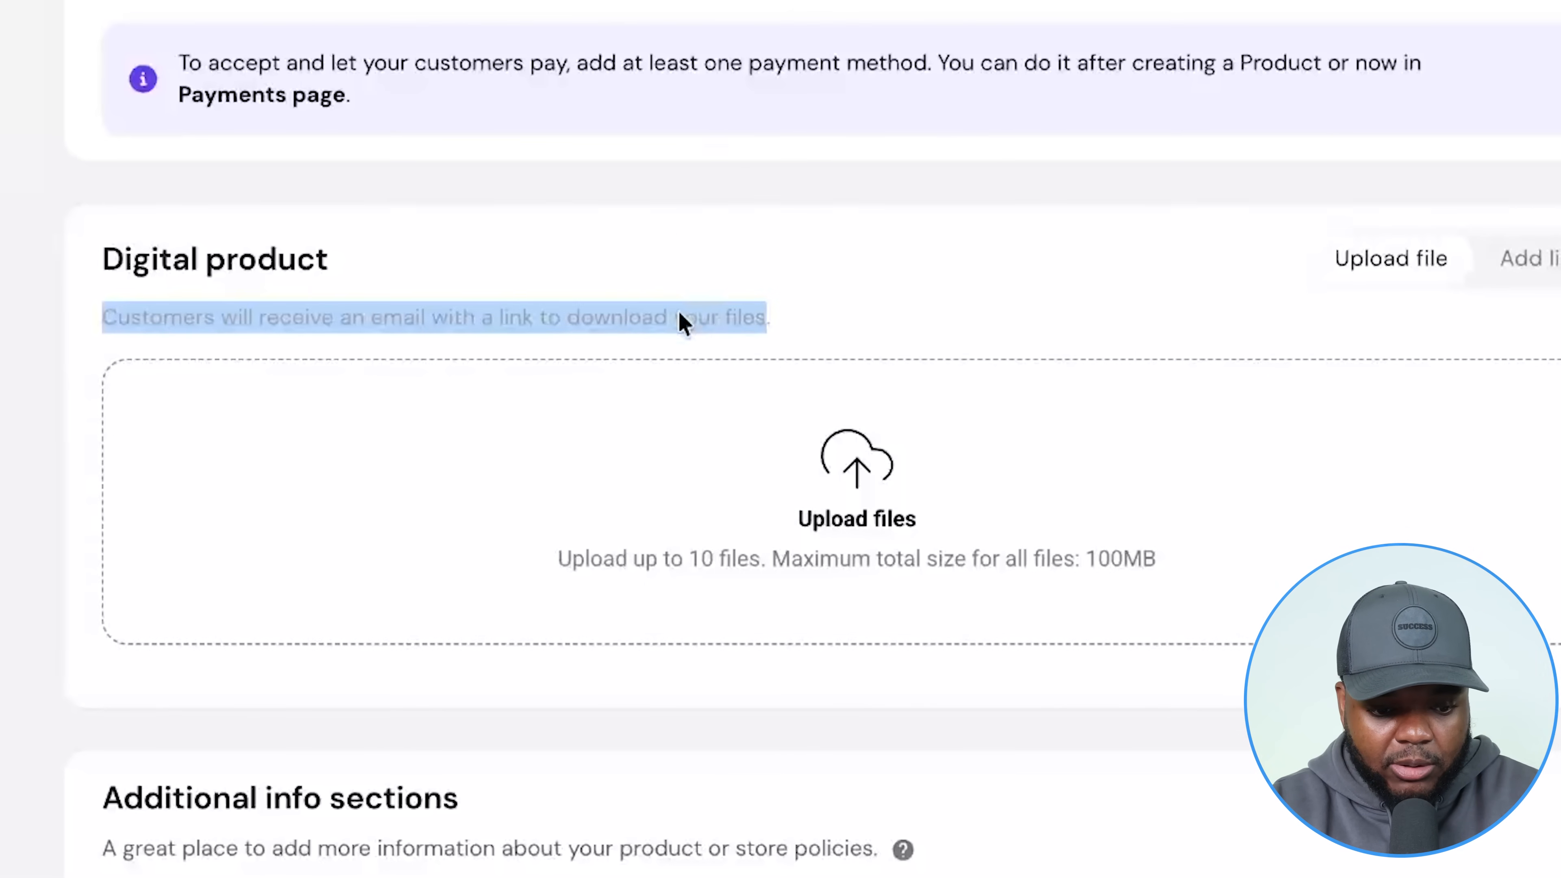
pyautogui.click(1483, 243)
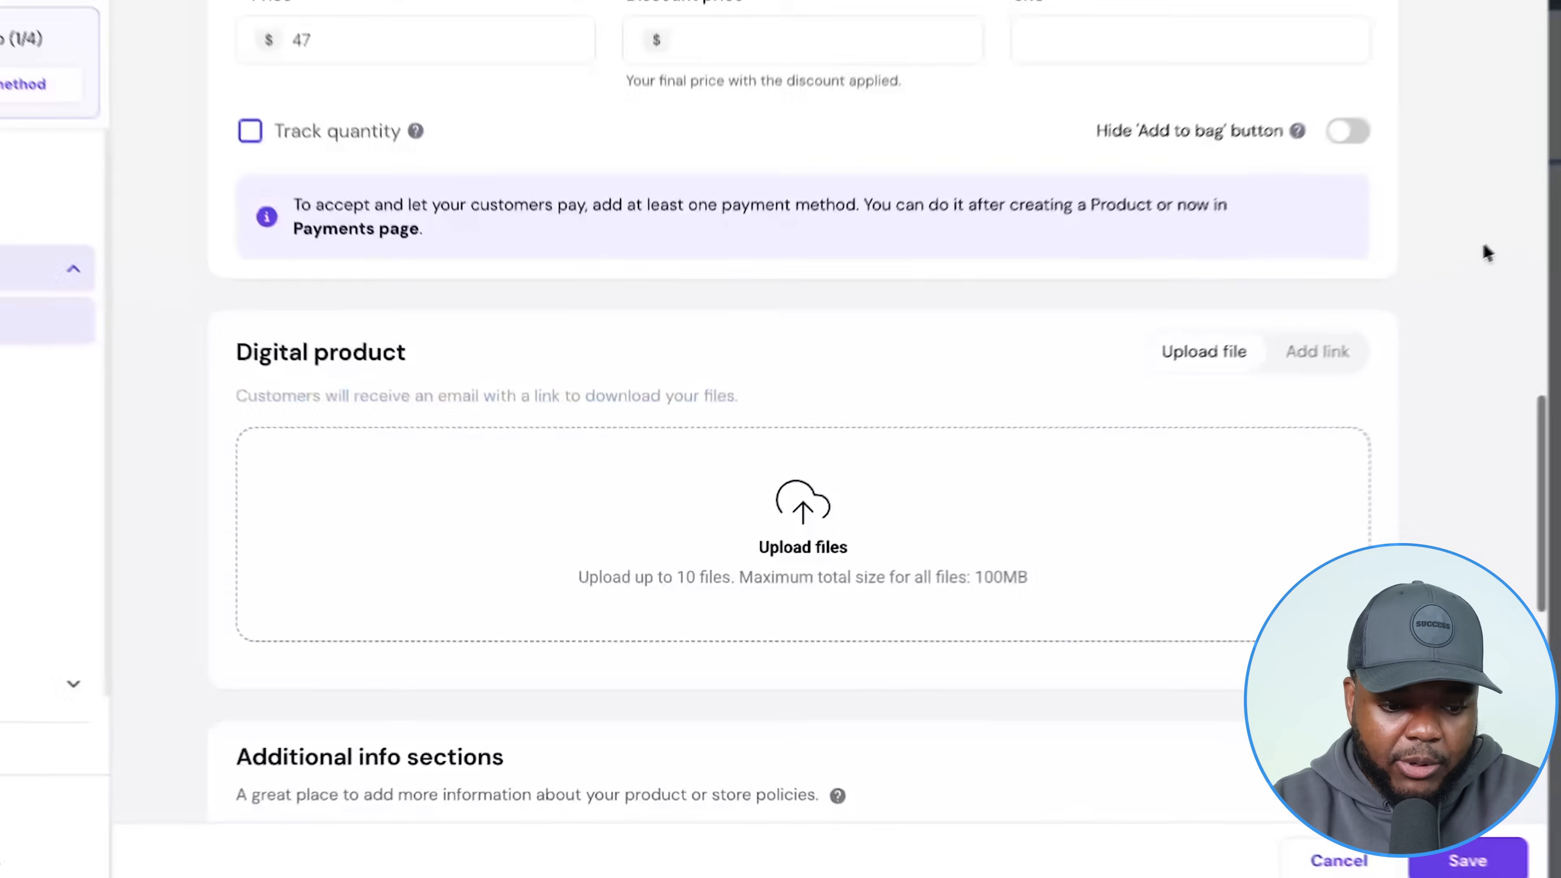
pyautogui.scroll(-1, 1481, 245)
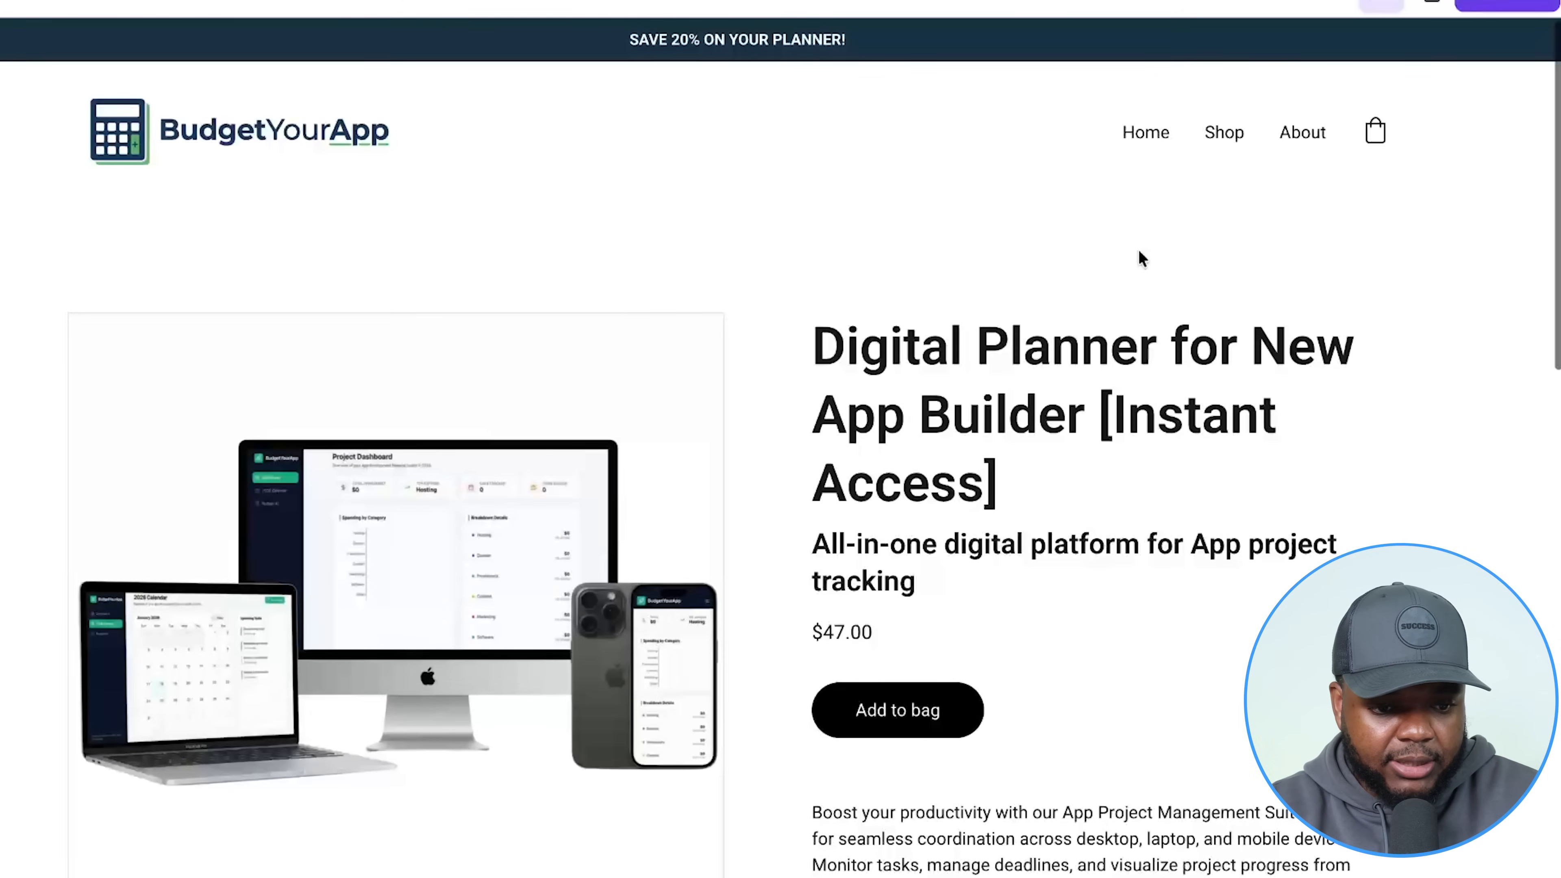
# Scroll up and down the live $47 digital planner product page to review it.
pyautogui.scroll(-2, 1141, 258)
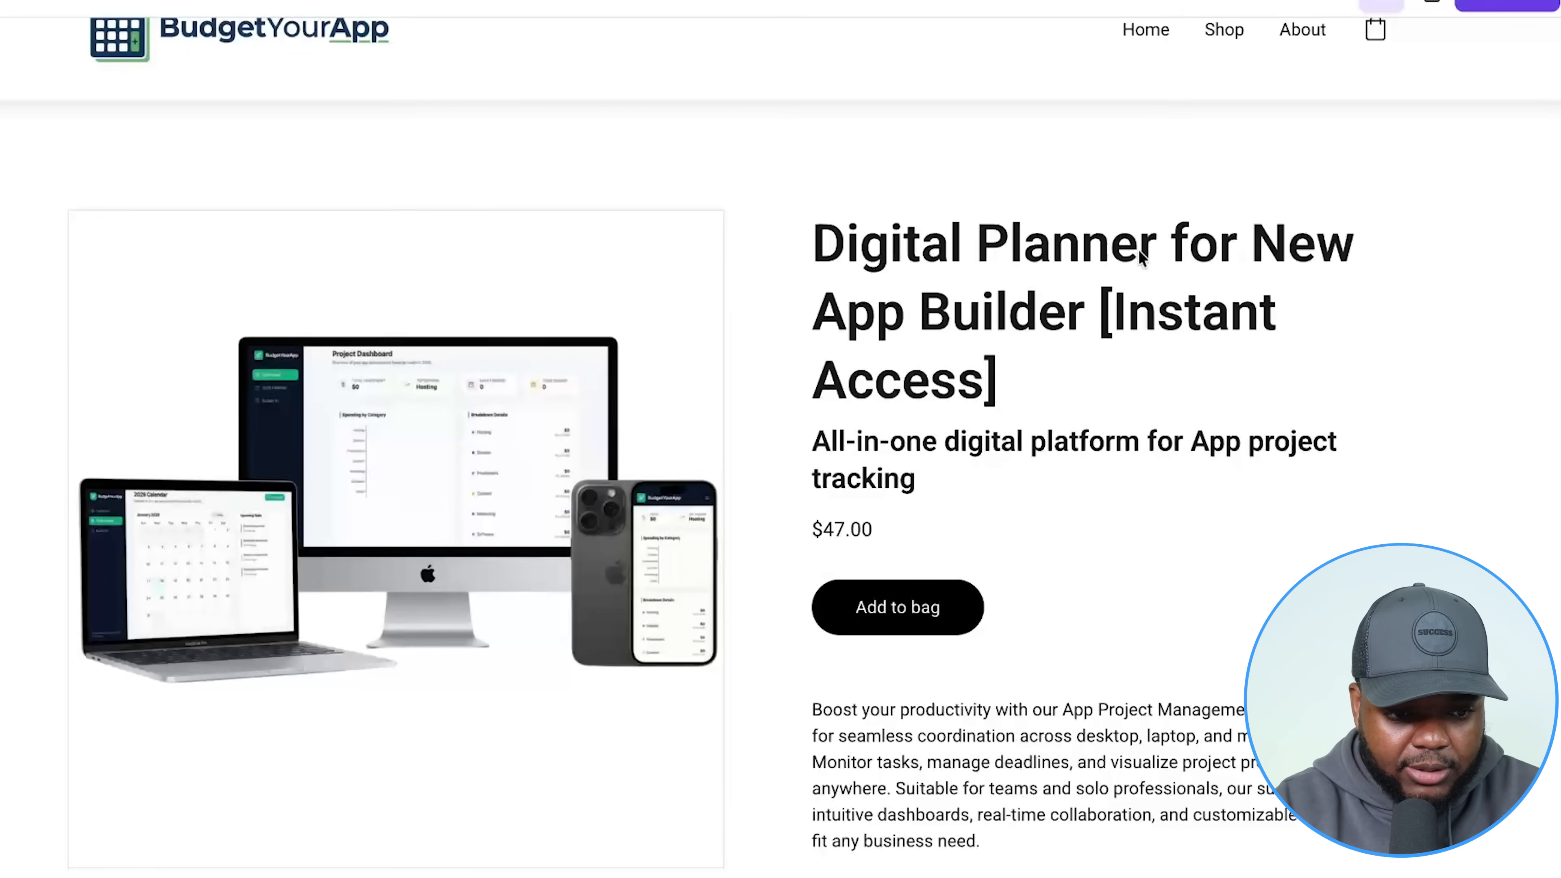
pyautogui.scroll(2, 1084, 233)
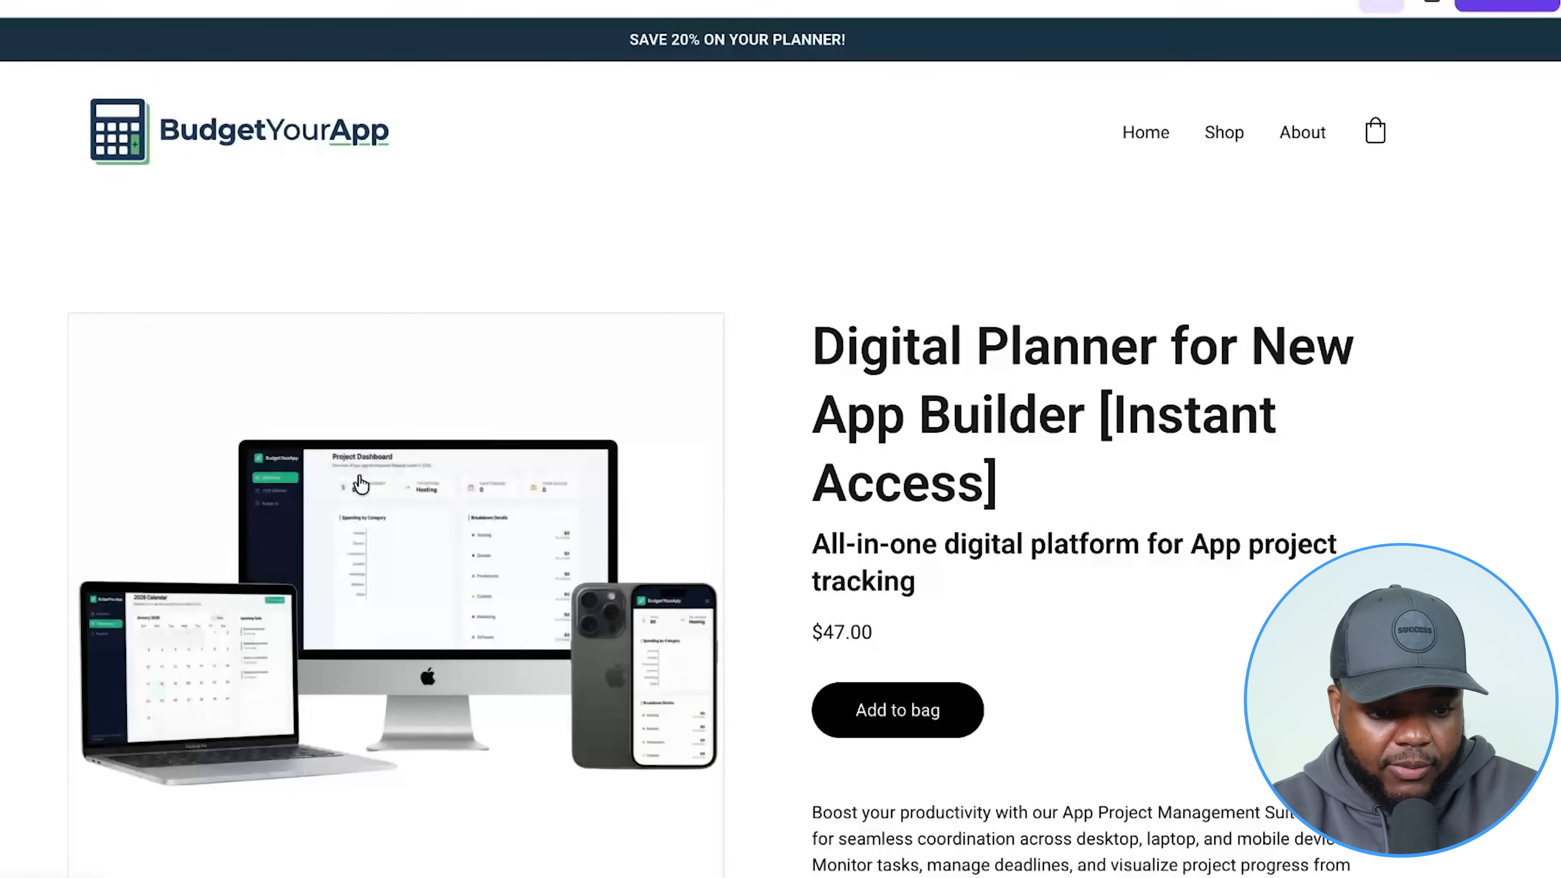
pyautogui.scroll(-2, 362, 482)
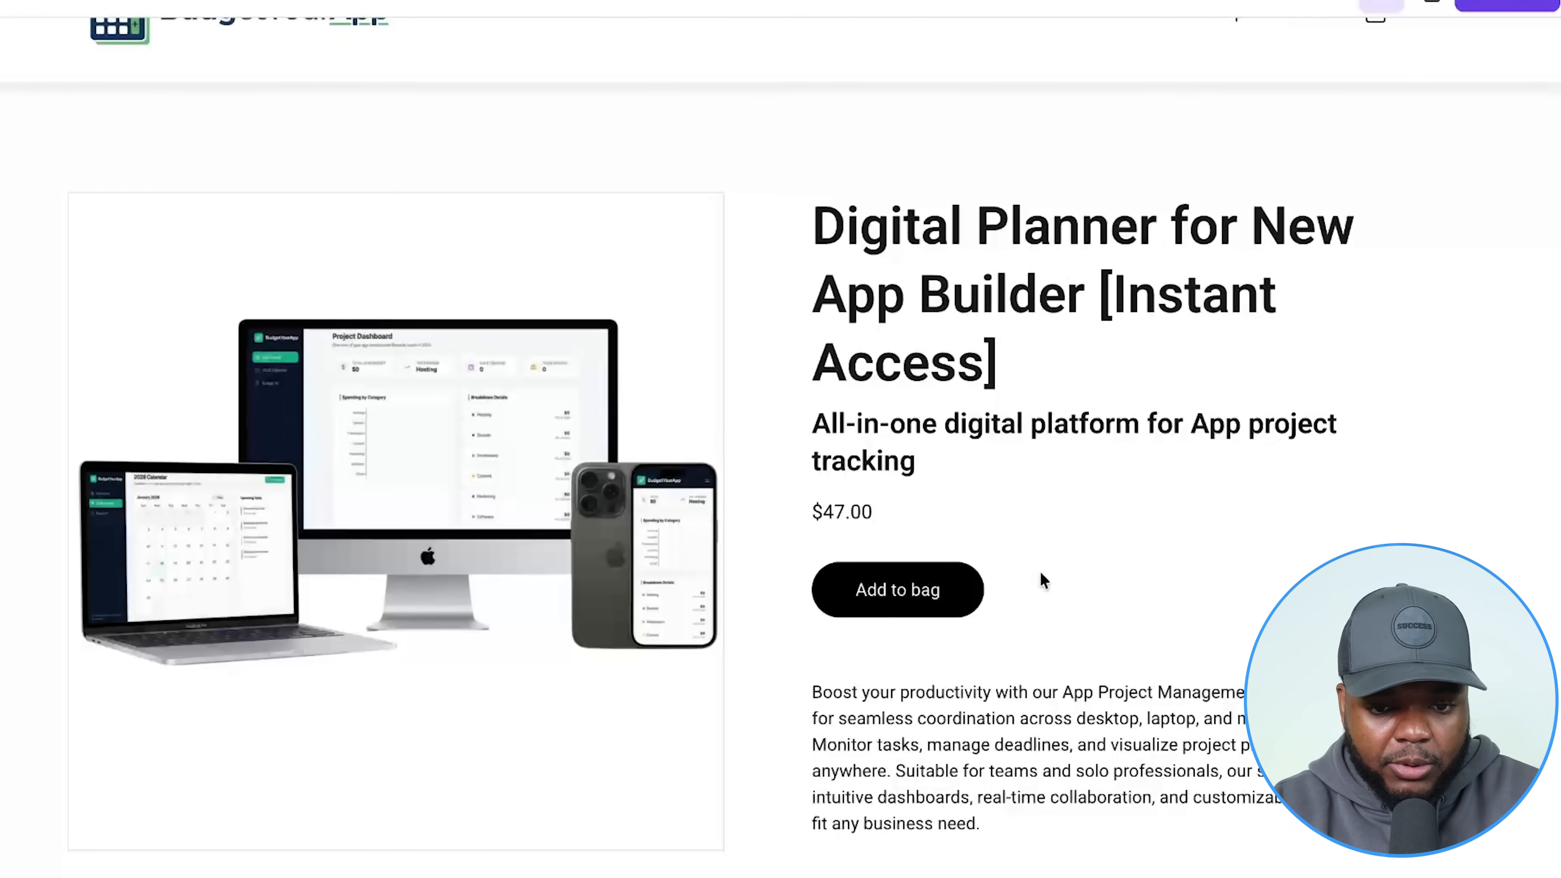
pyautogui.scroll(-3, 1041, 581)
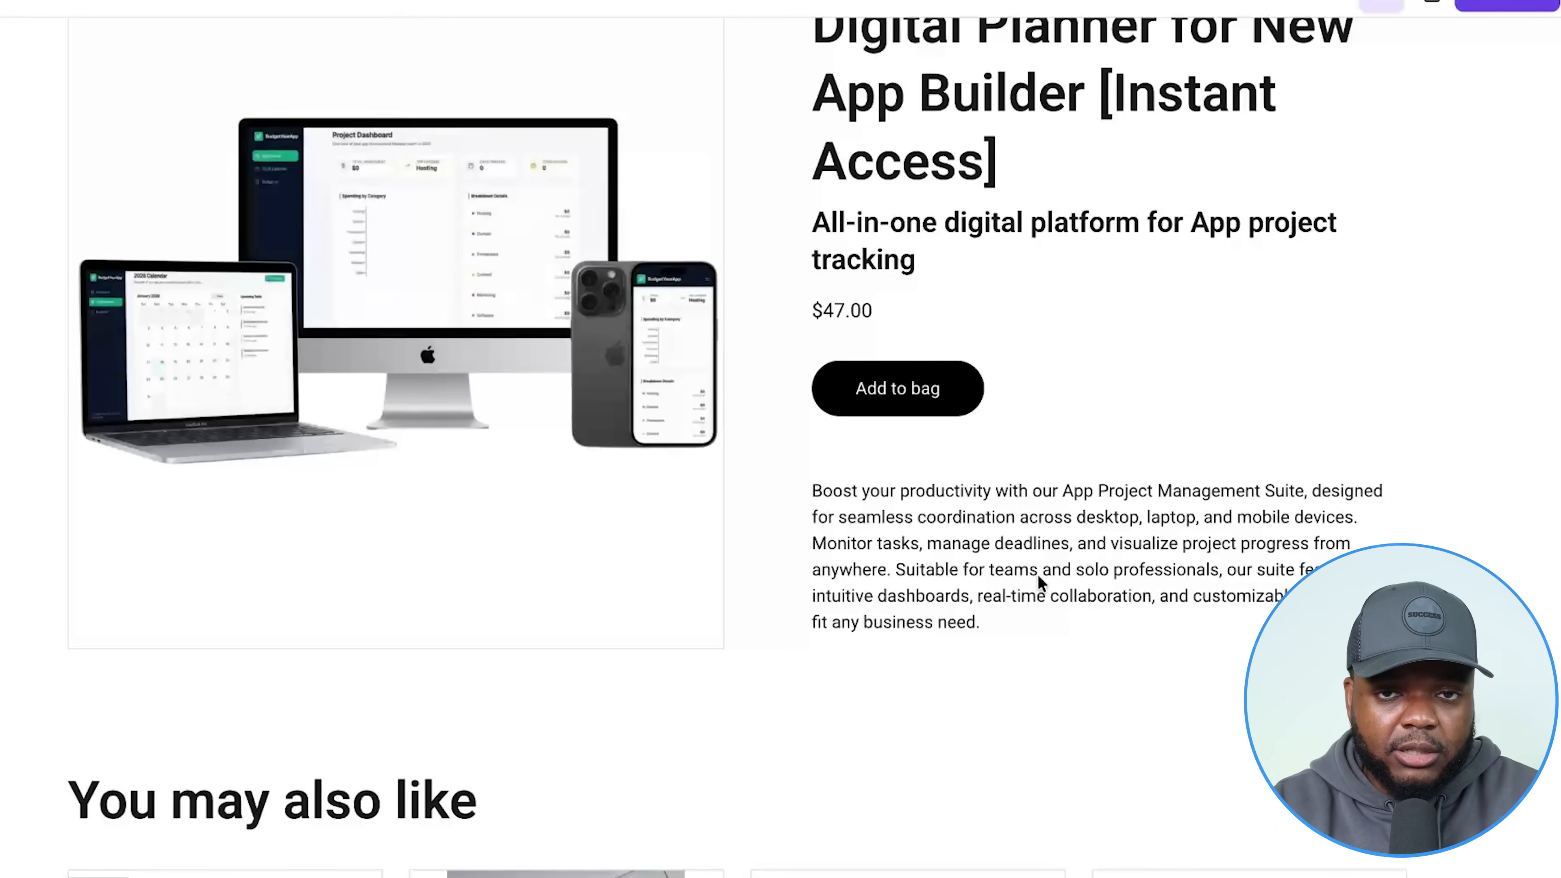
pyautogui.scroll(3, 1039, 580)
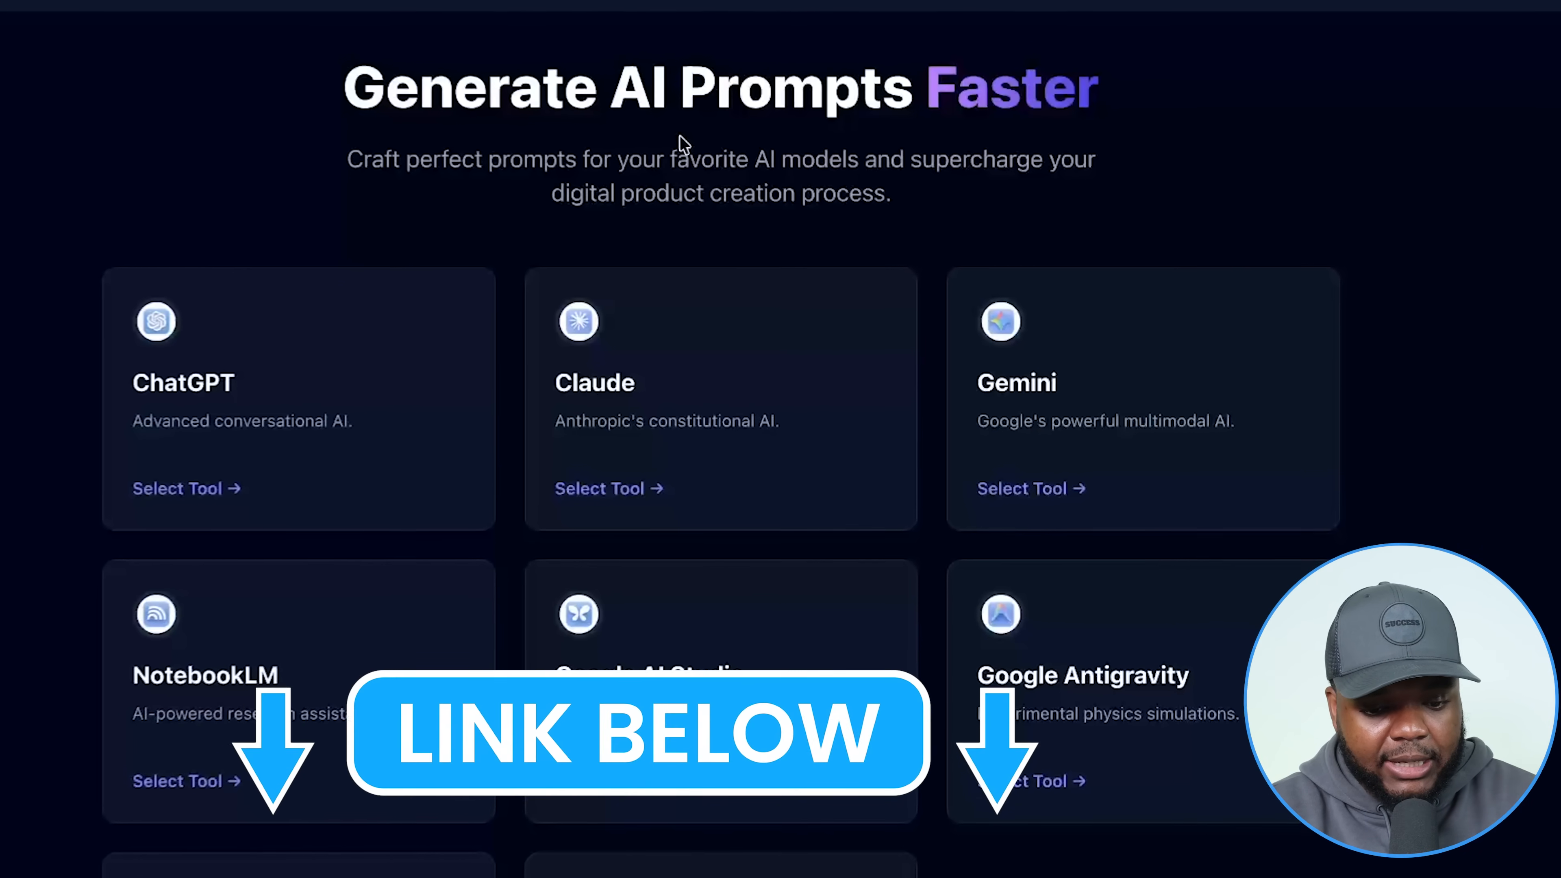
# Set up Nano Banana paid ad creative prompts for Facebook Feed on mobile only.
pyautogui.scroll(-4, 653, 187)
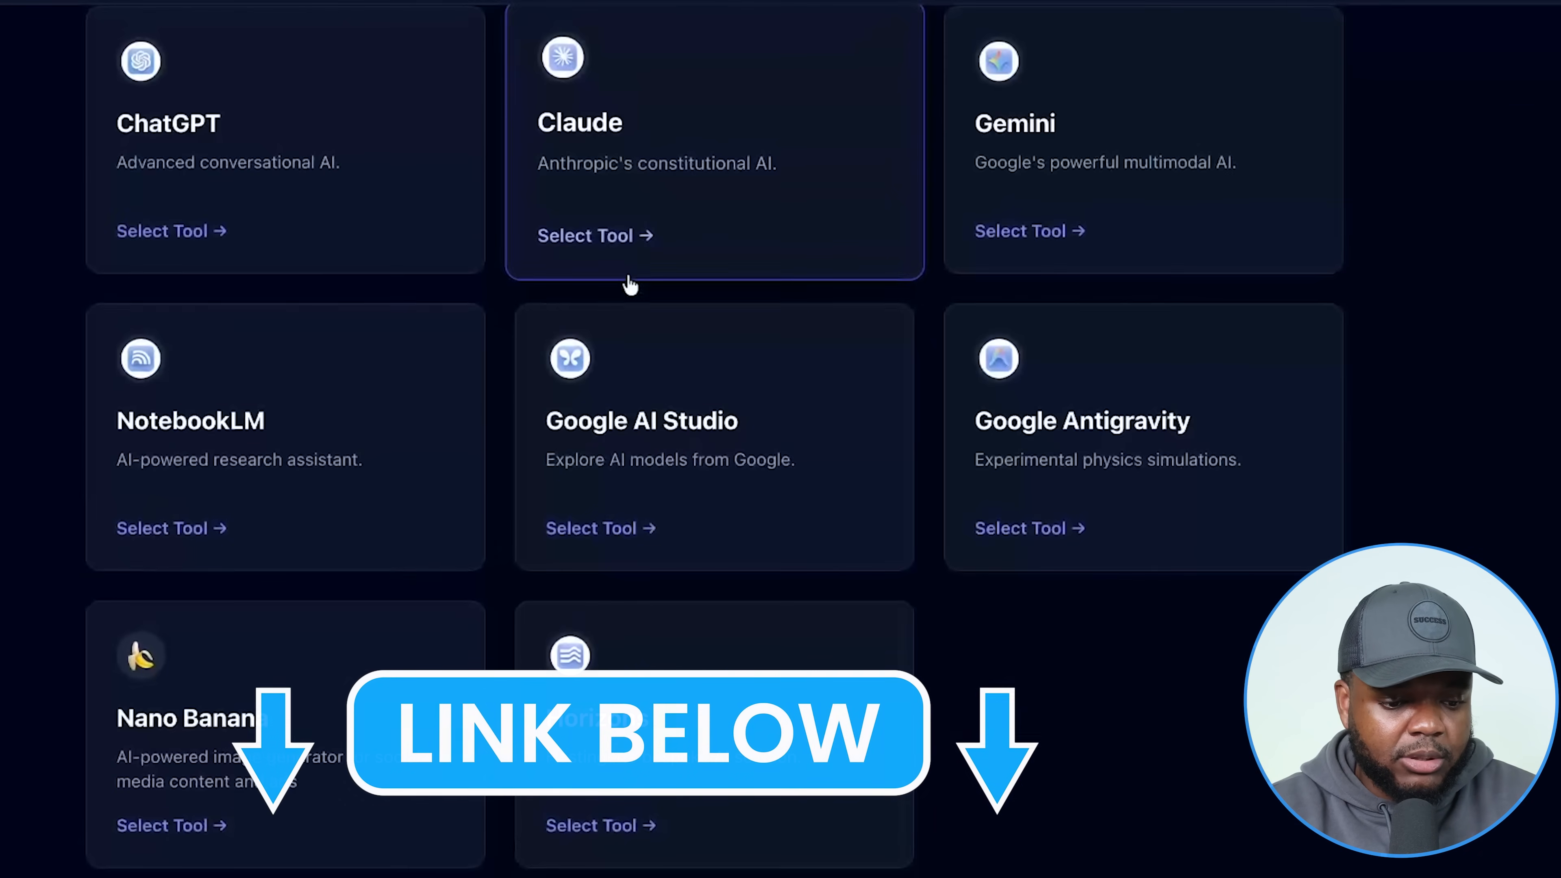
pyautogui.click(307, 656)
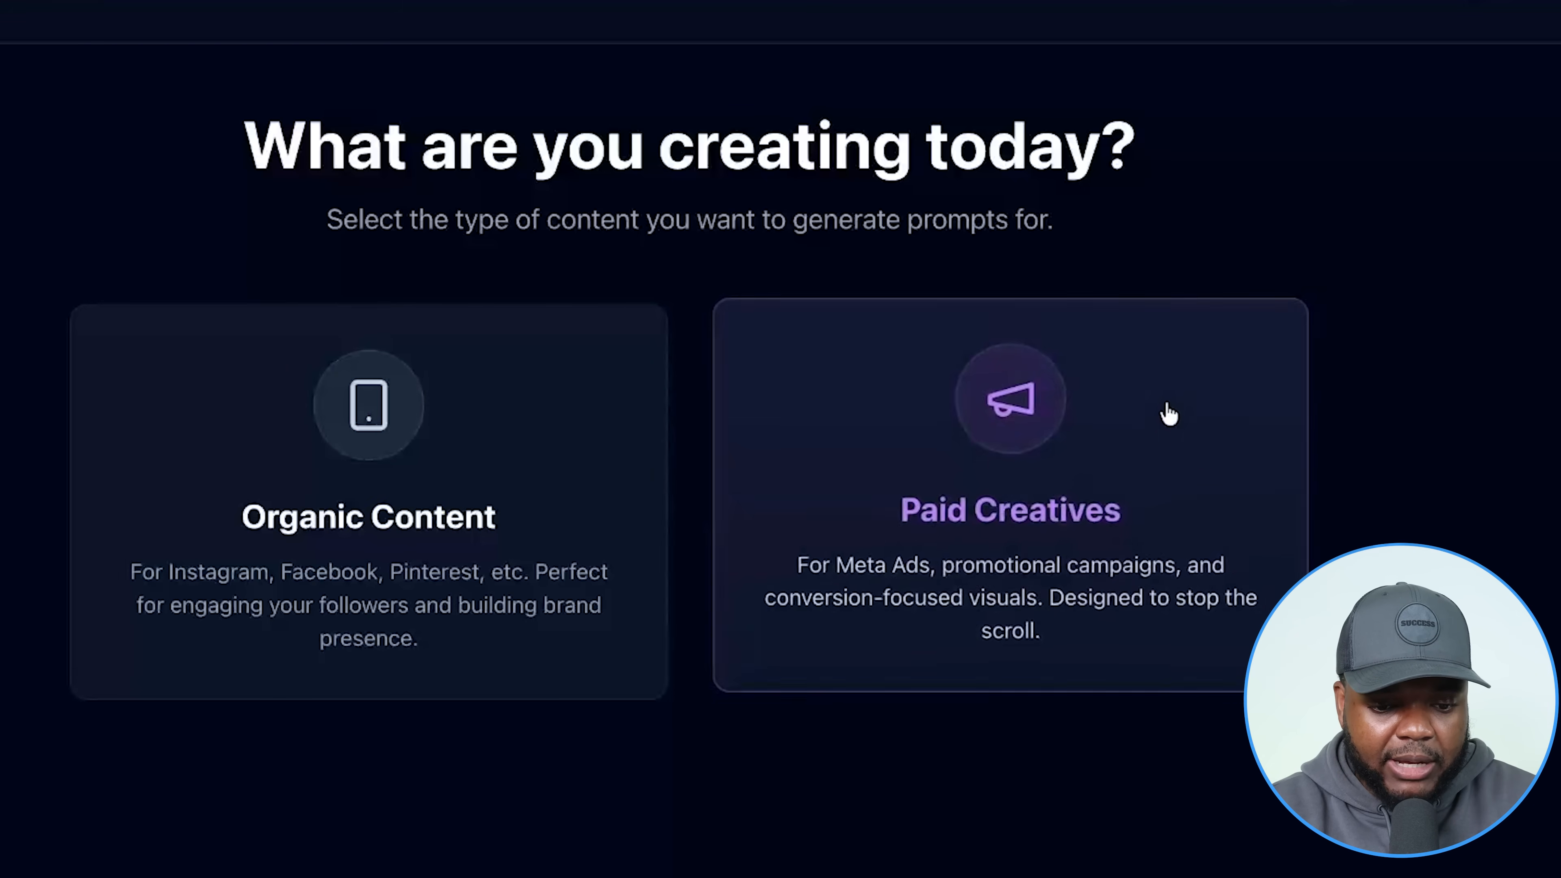
pyautogui.click(1168, 412)
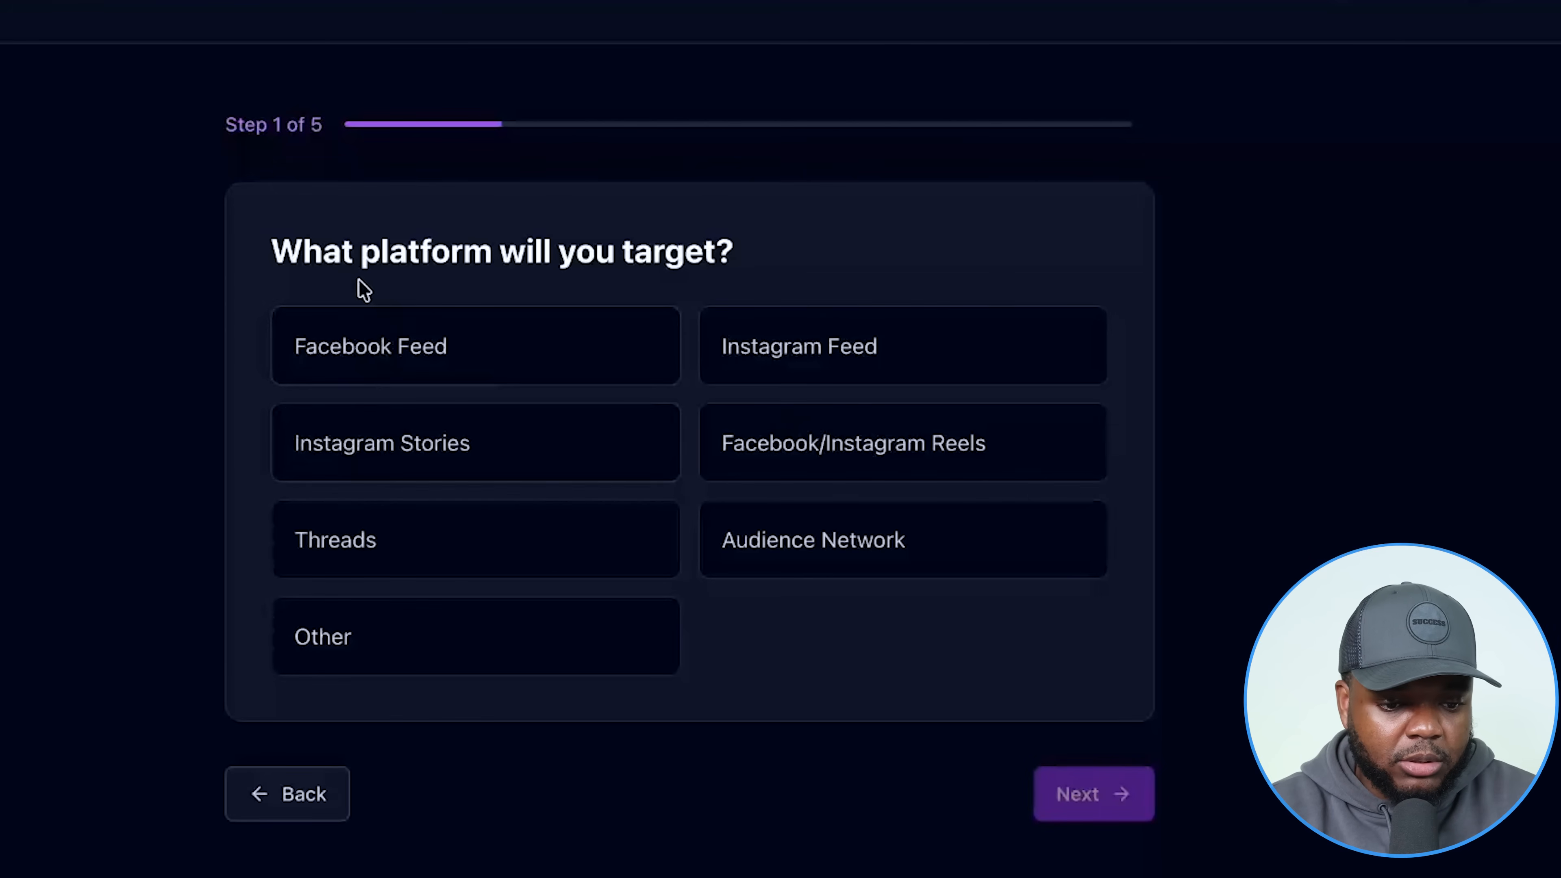
pyautogui.click(462, 348)
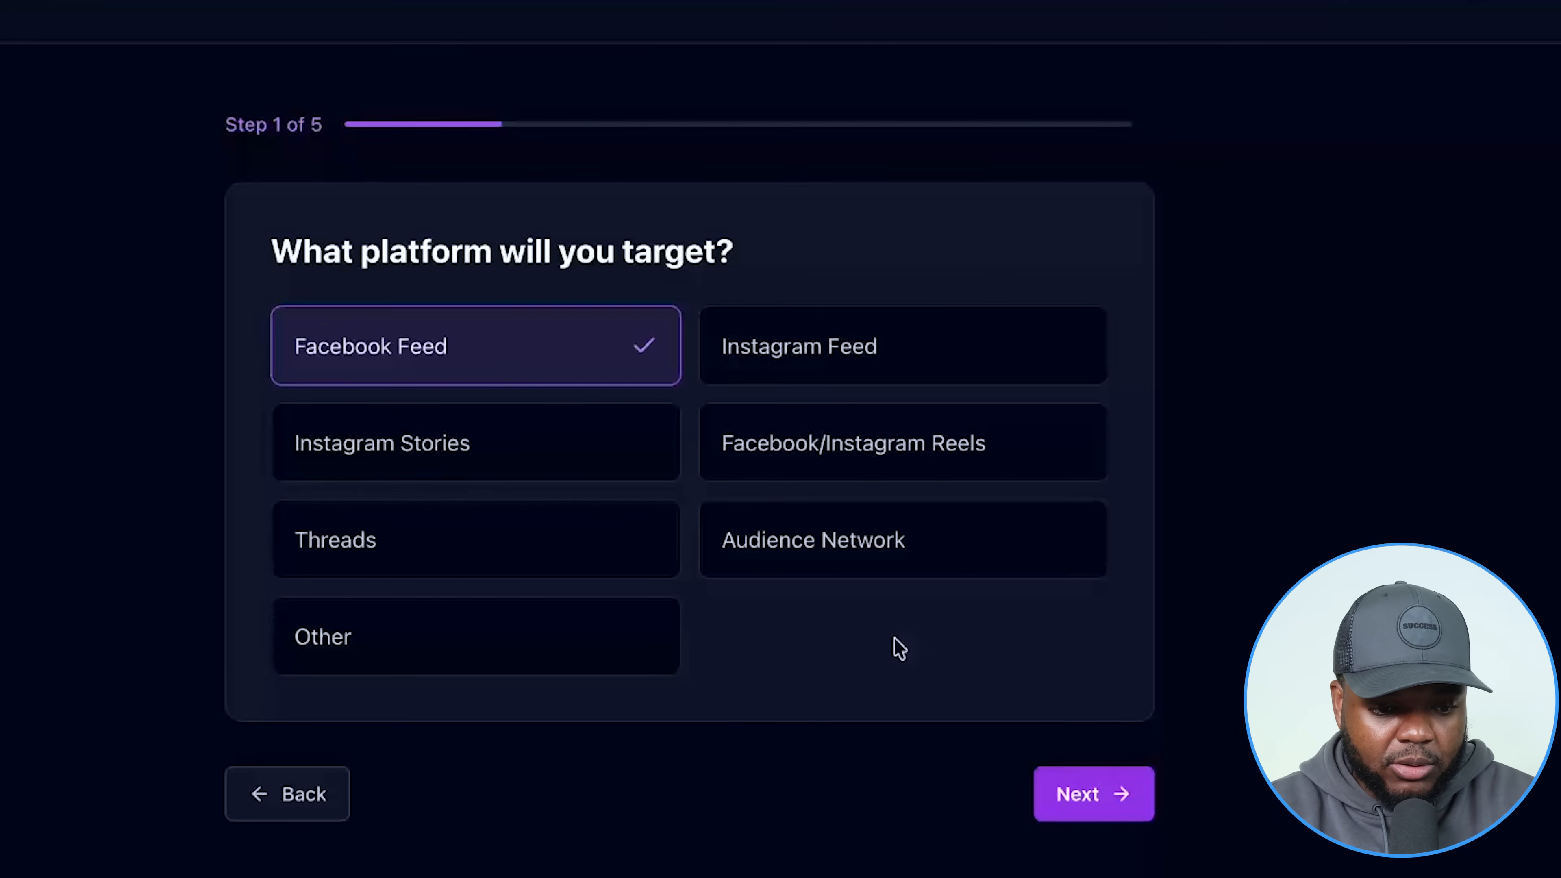
pyautogui.click(1080, 797)
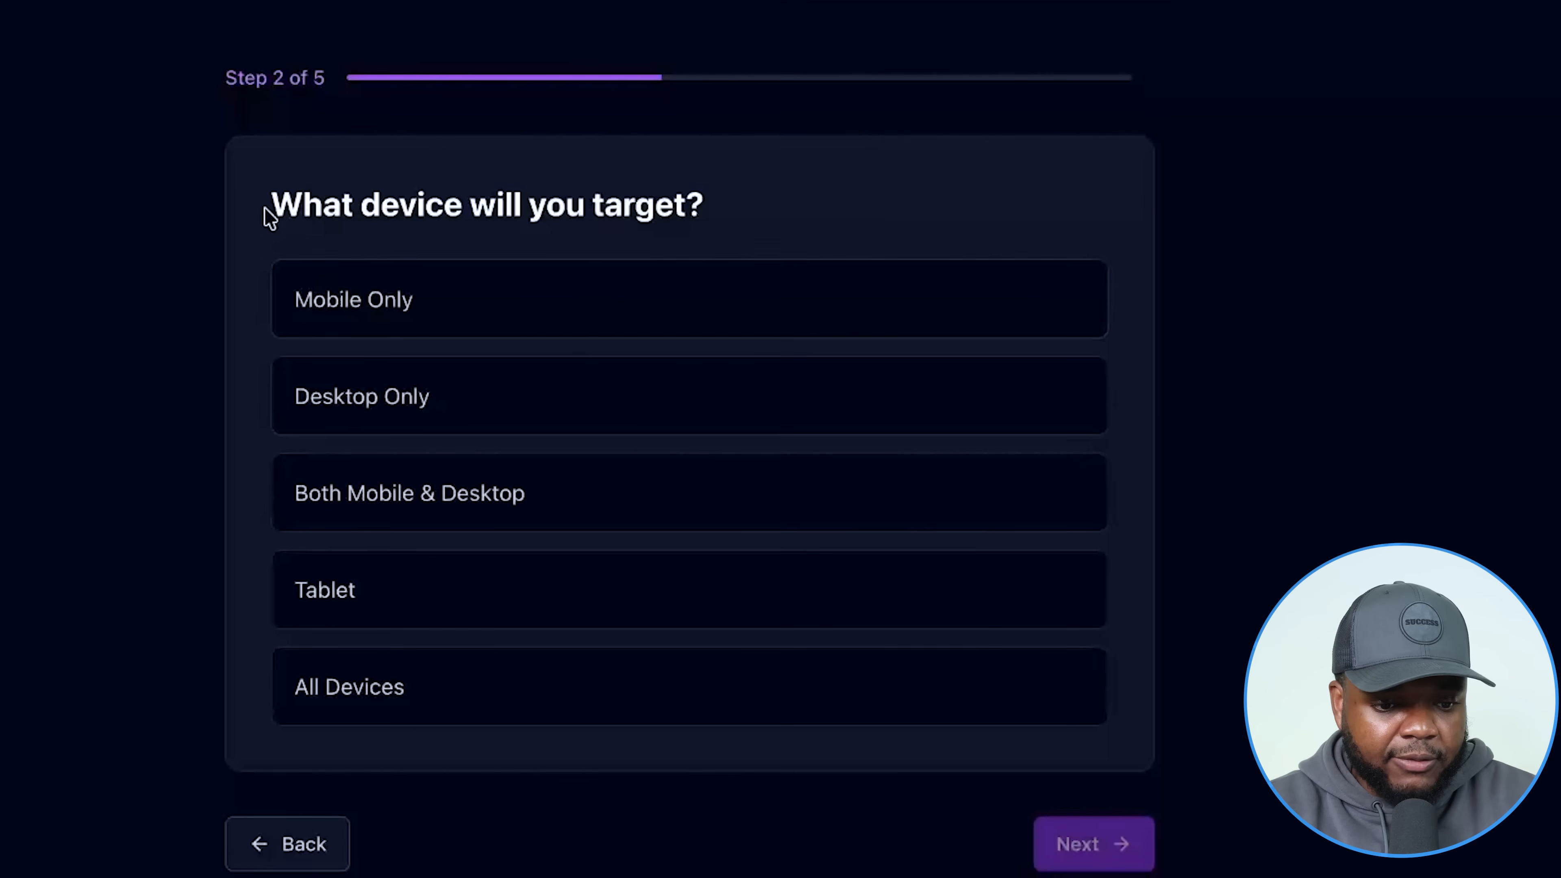
pyautogui.click(553, 338)
pyautogui.click(1079, 851)
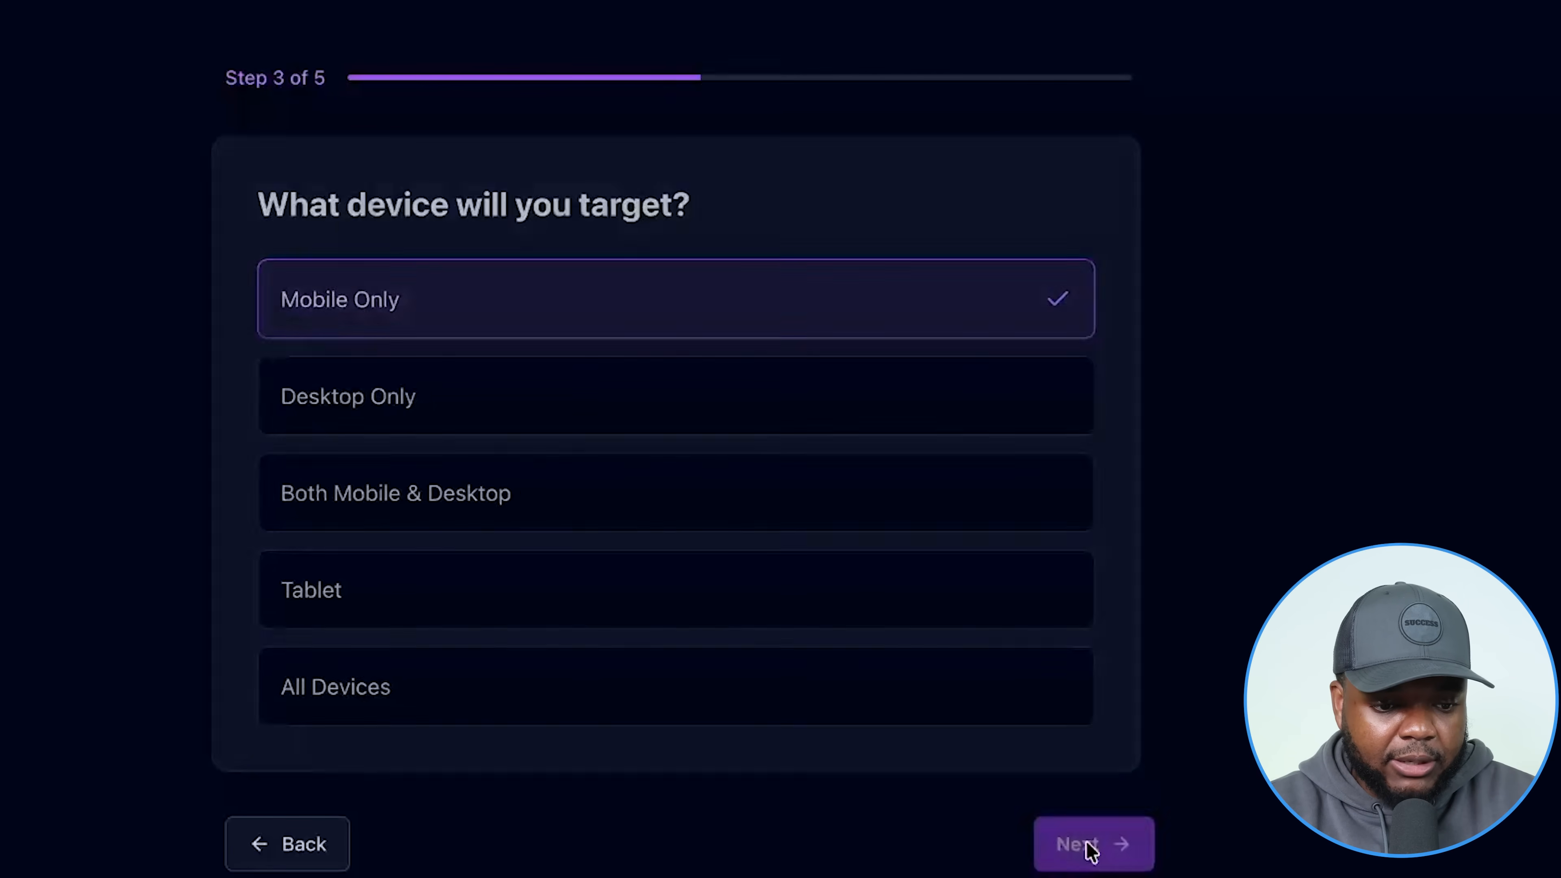
# Enter the BudgetYourApp product name and paste the planner description mentioning 50% off.
pyautogui.click(376, 329)
pyautogui.write('Budget Your App')
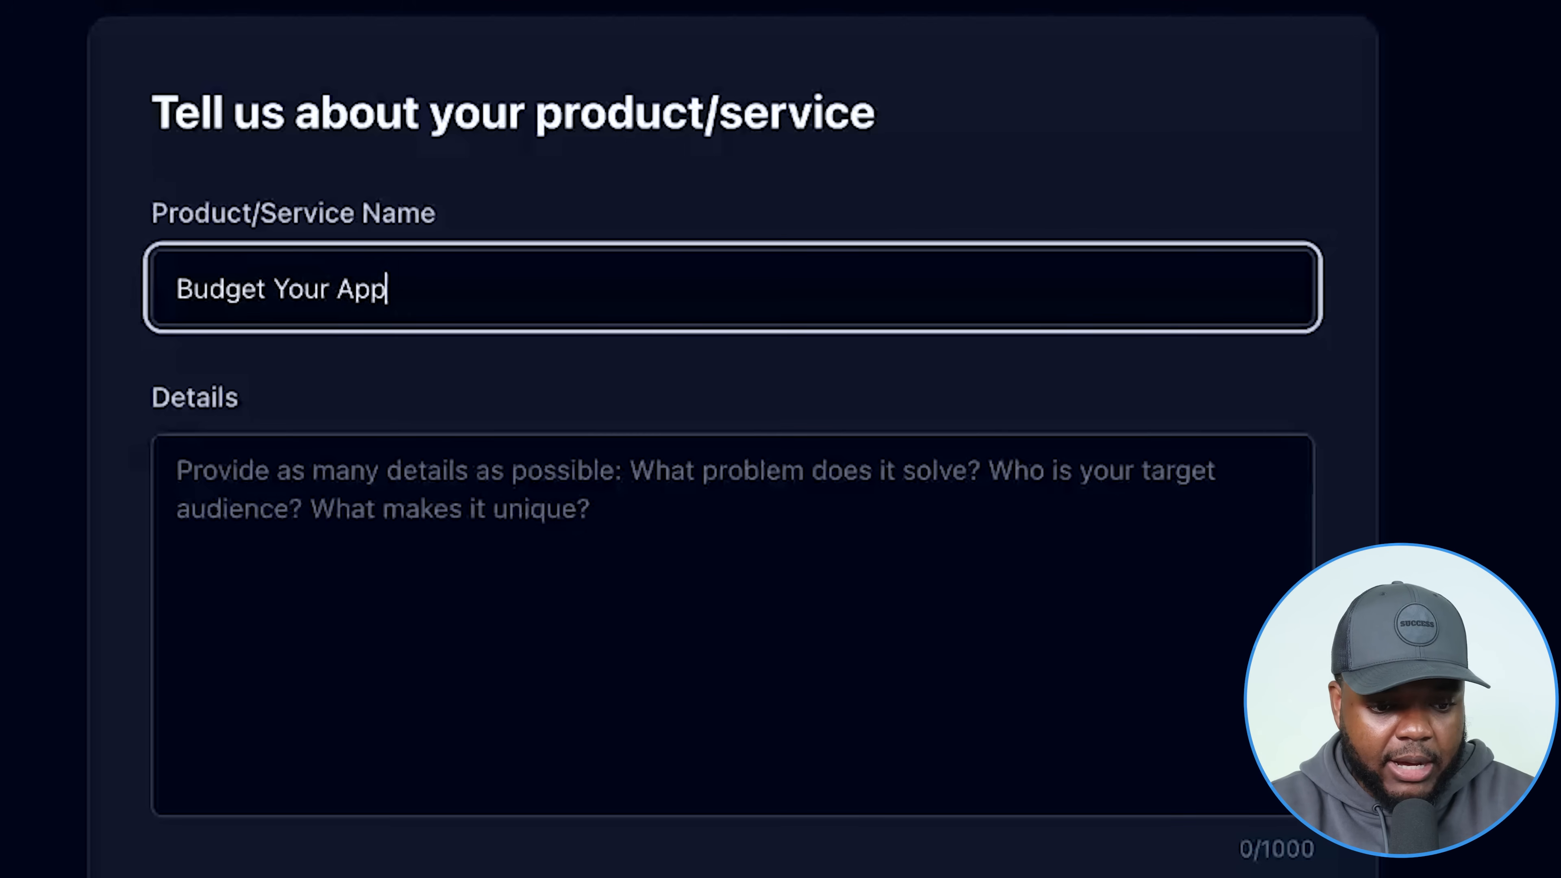
pyautogui.click(296, 646)
pyautogui.write("This is a digital planner that helps people that have just started building their very first app and they need a way to keep track of all of their expenses and also keep mental notes of the progress that they've made on a daily basis the planner is currently 50% off")
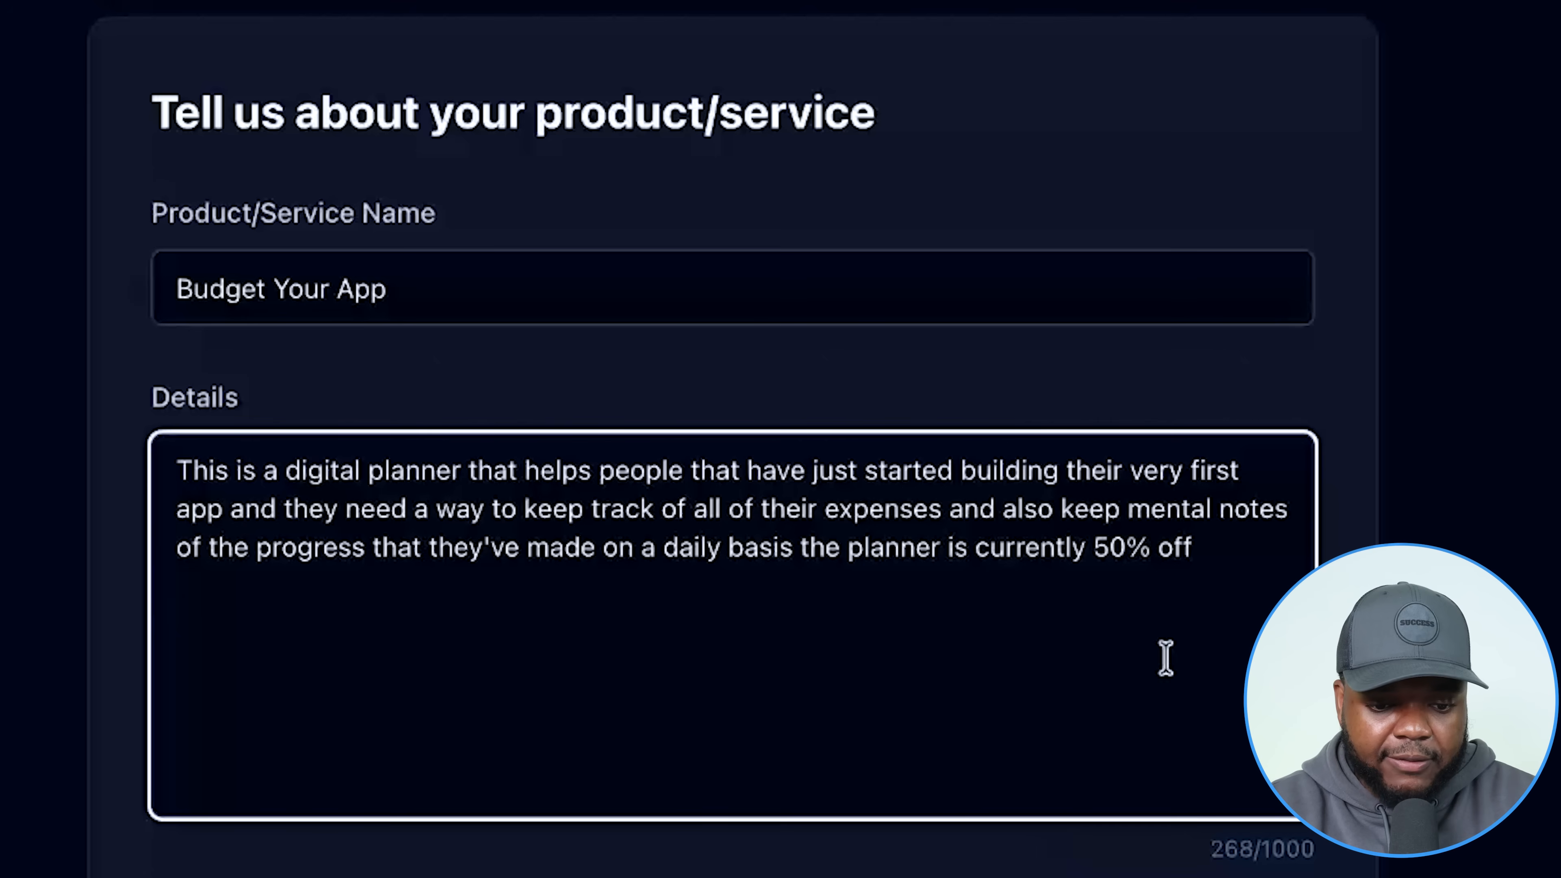
pyautogui.moveTo(1219, 561); pyautogui.dragTo(1103, 561)
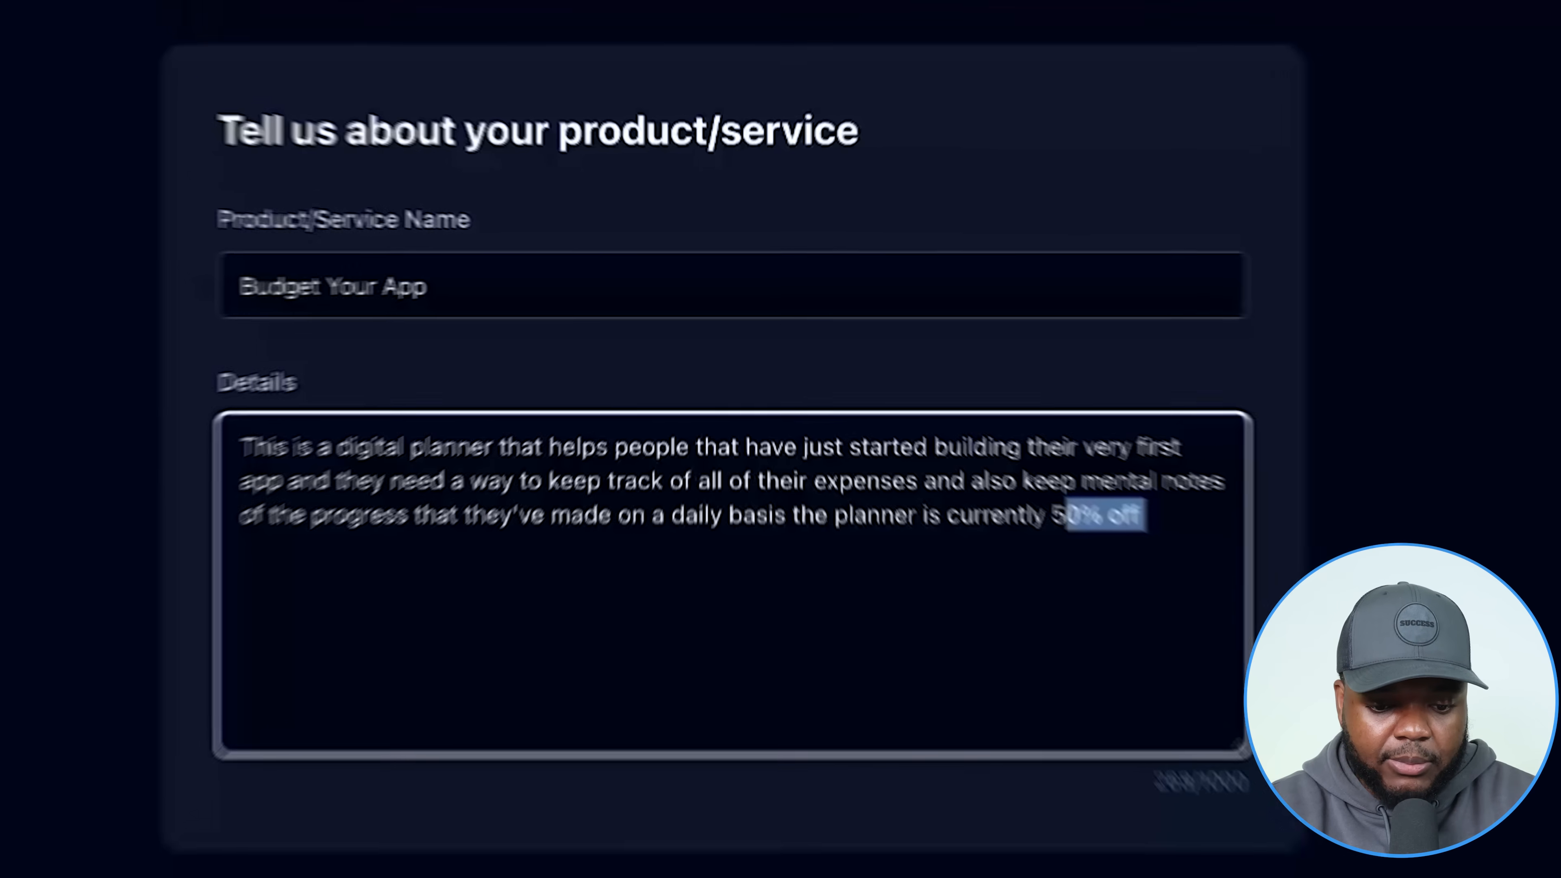
pyautogui.click(1146, 854)
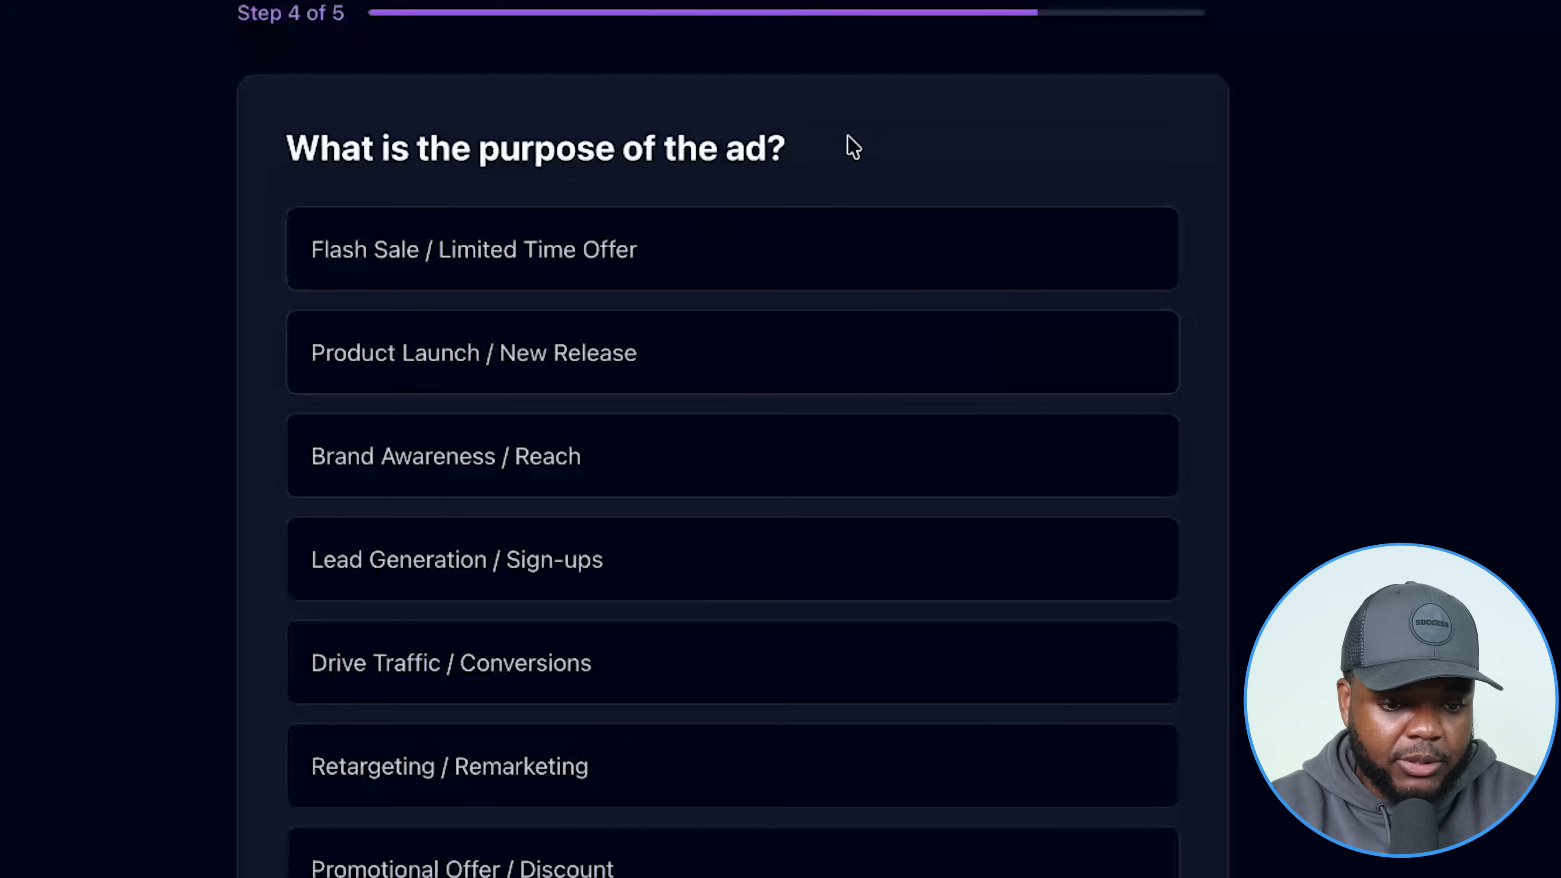
# Choose Promotional Offer / Discount with a Learn More call to action, then generate and copy the prompt.
pyautogui.scroll(-3, 829, 447)
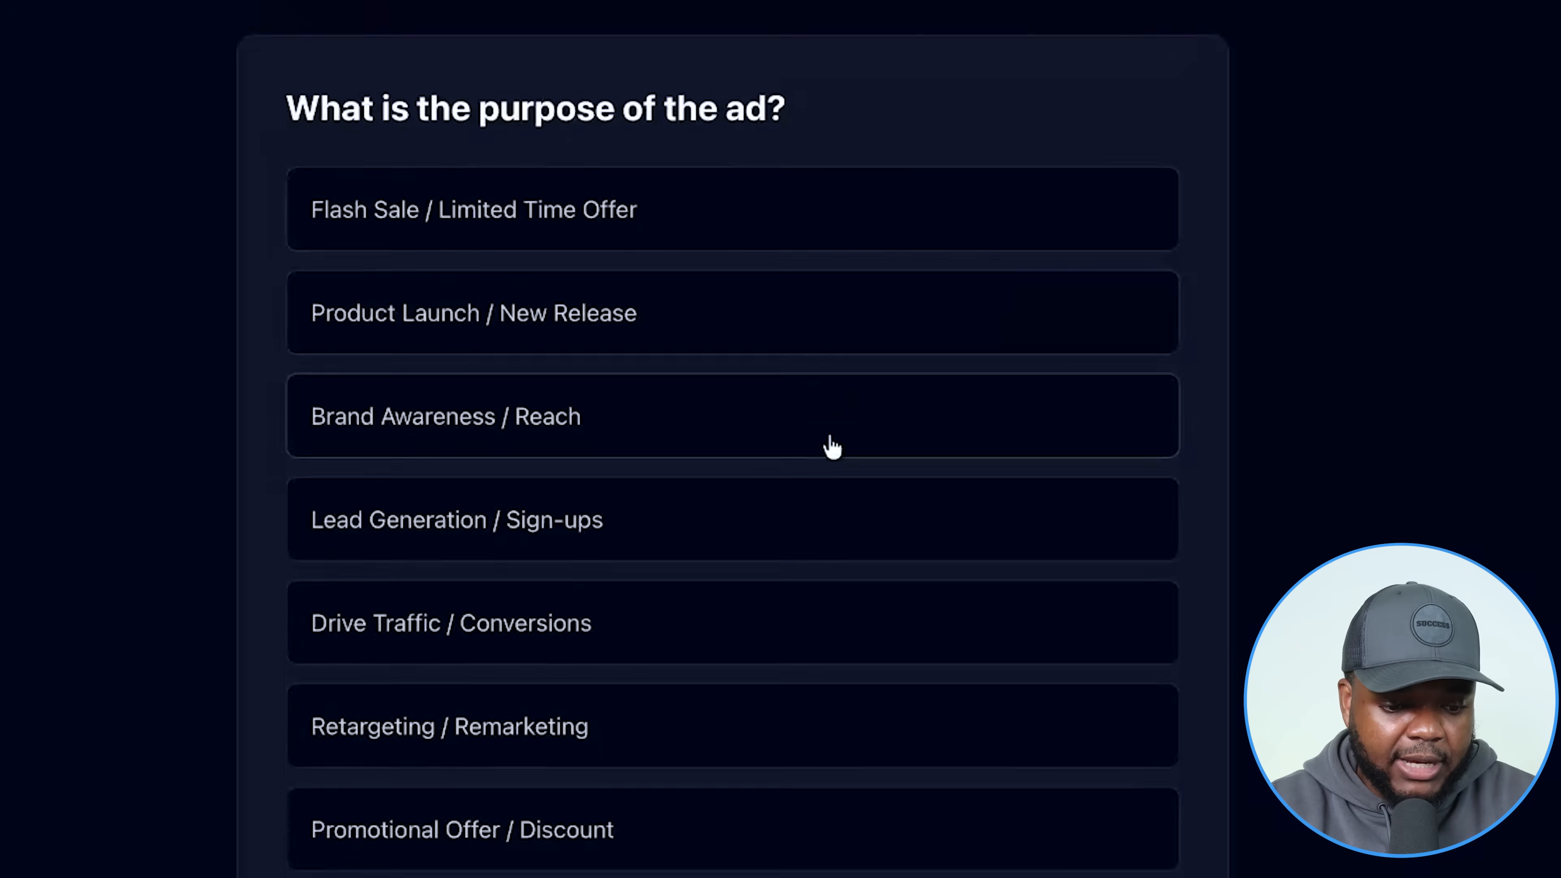
pyautogui.click(424, 726)
pyautogui.scroll(-3, 1126, 836)
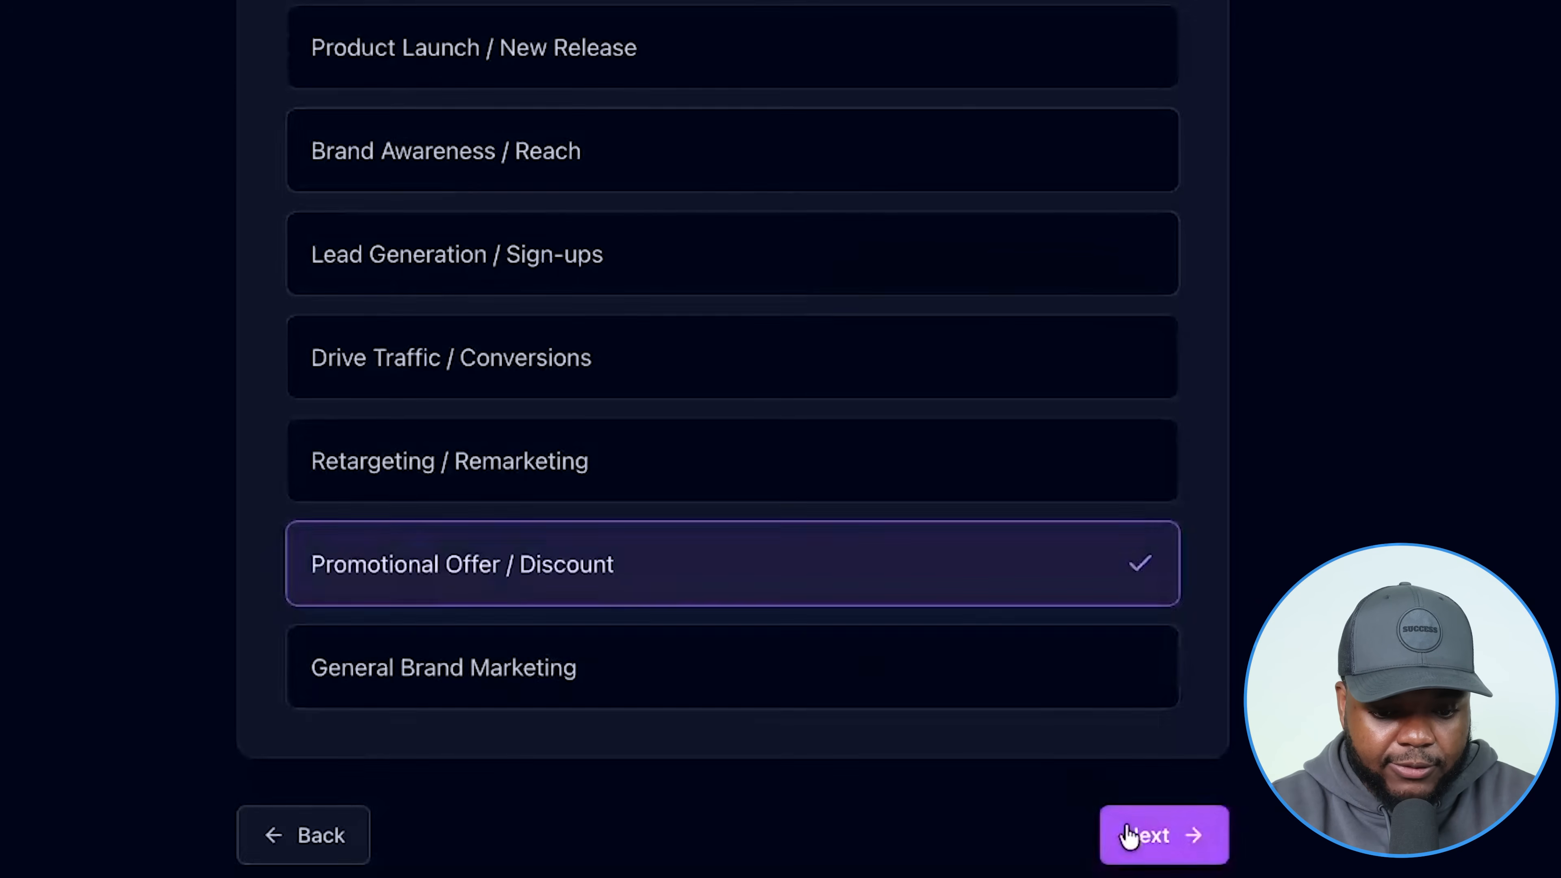
pyautogui.click(1125, 836)
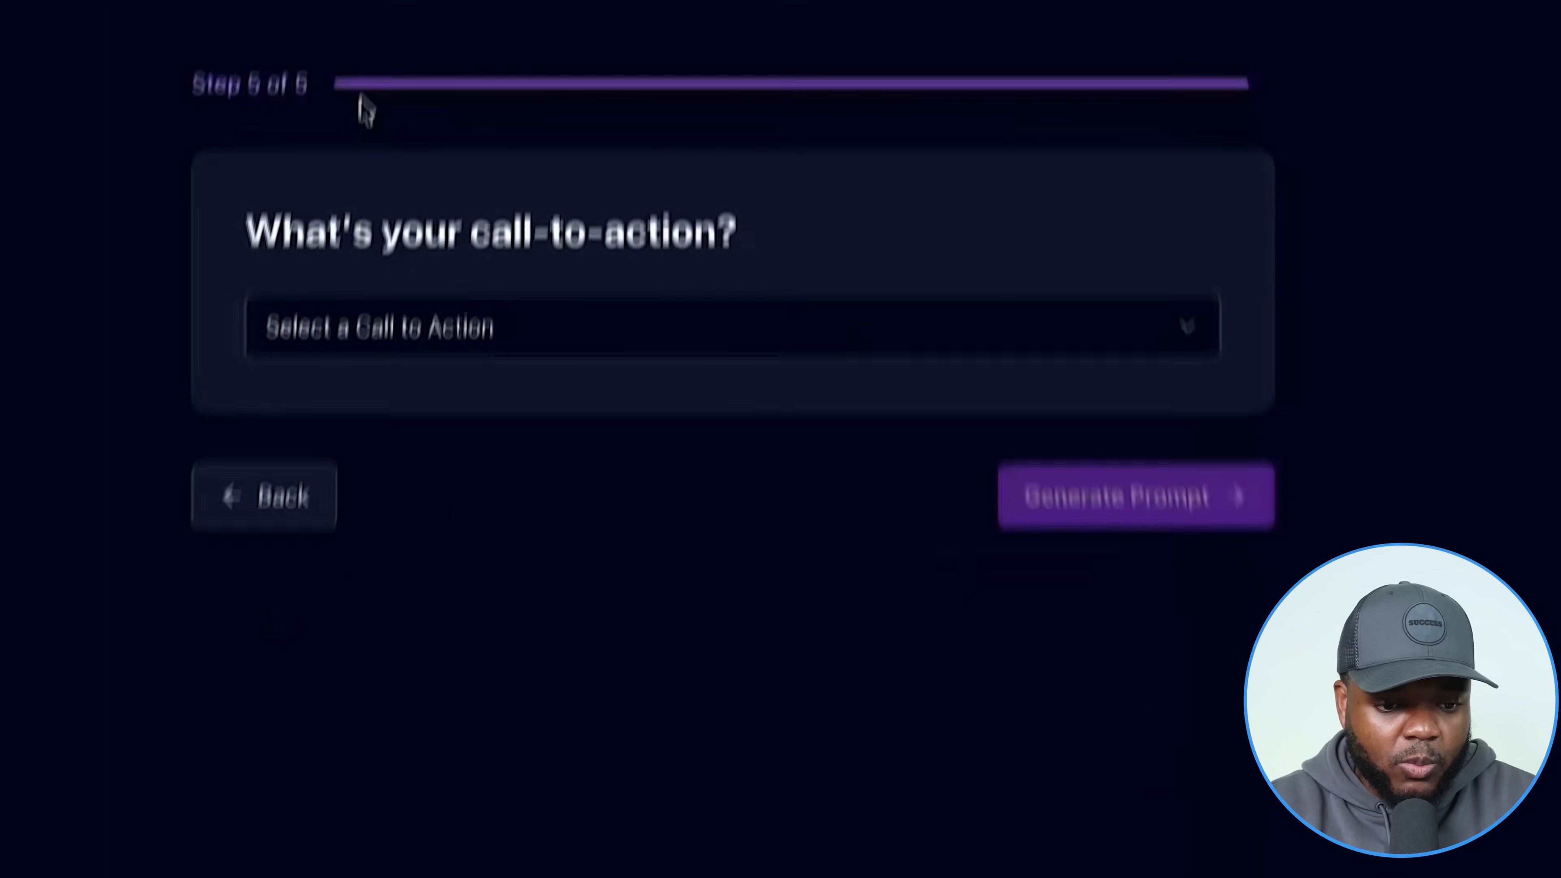
pyautogui.click(478, 350)
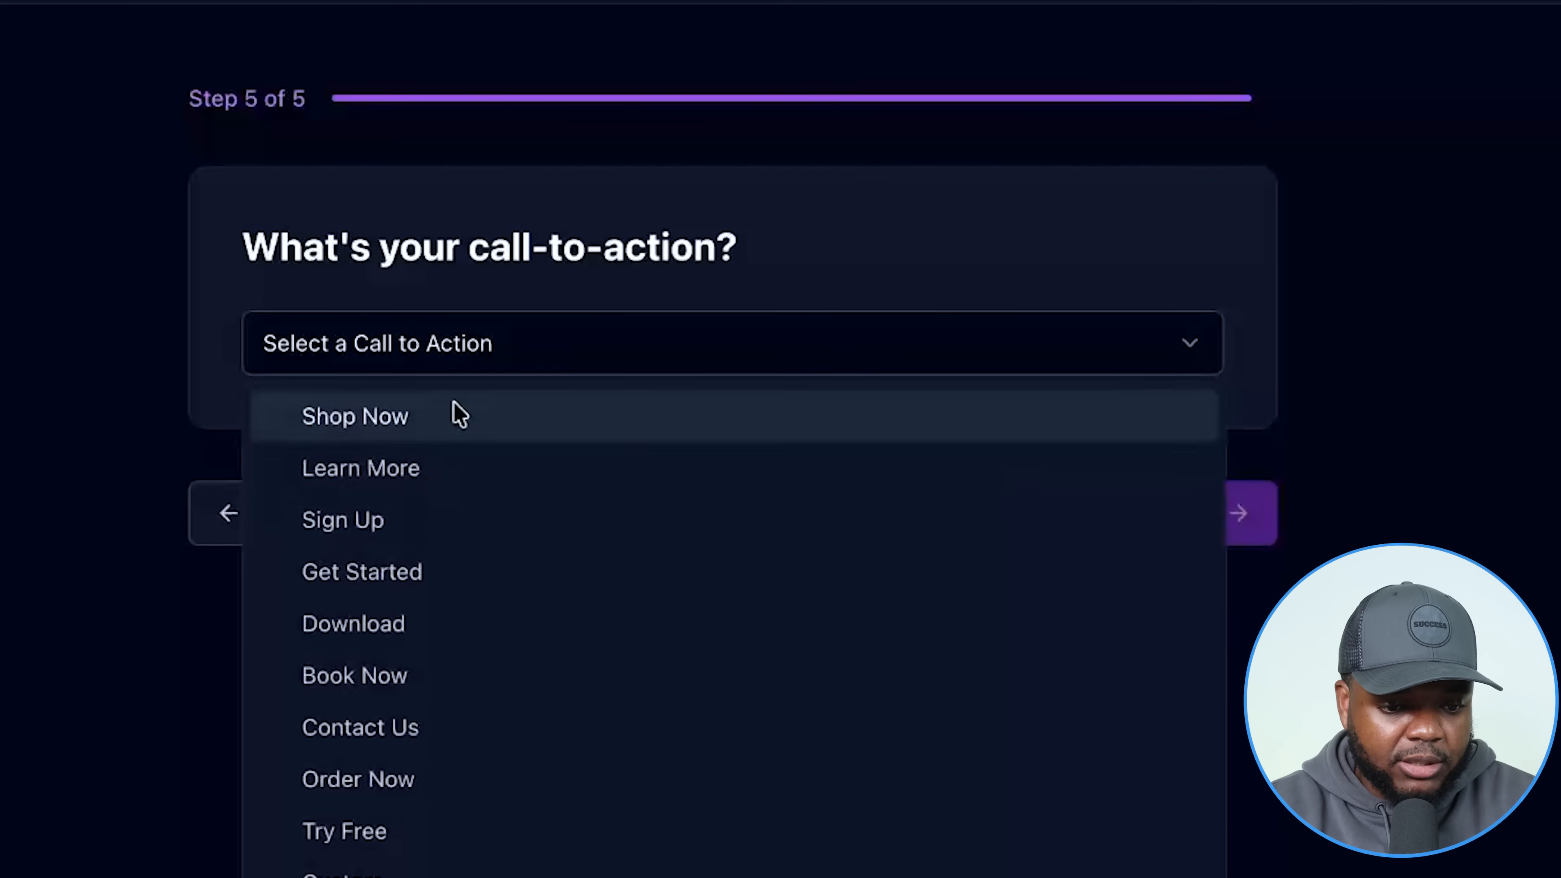
pyautogui.click(418, 470)
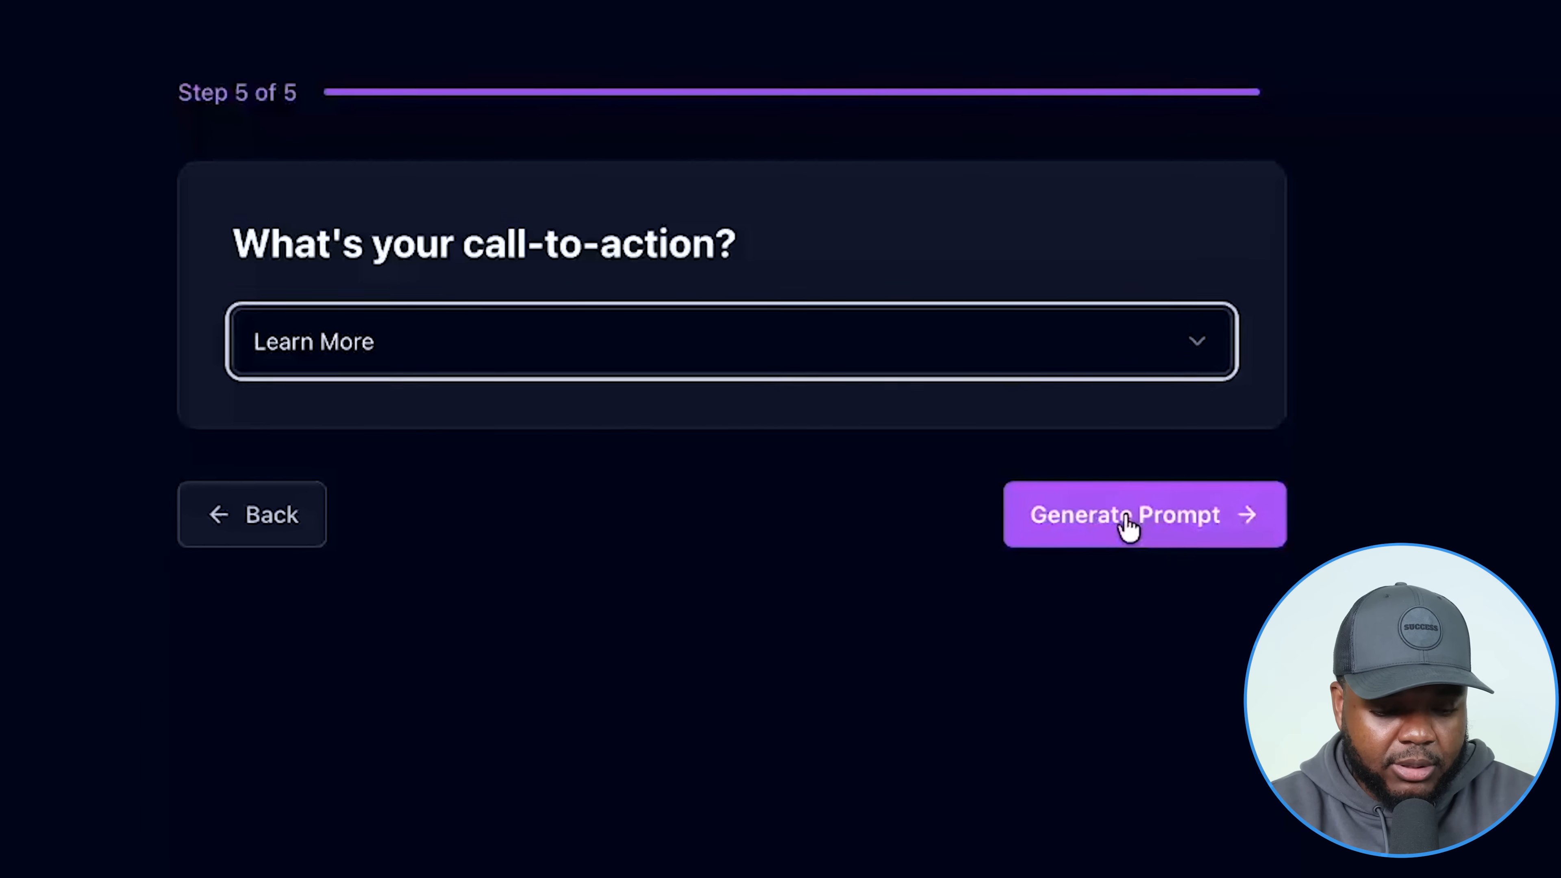
pyautogui.click(1122, 526)
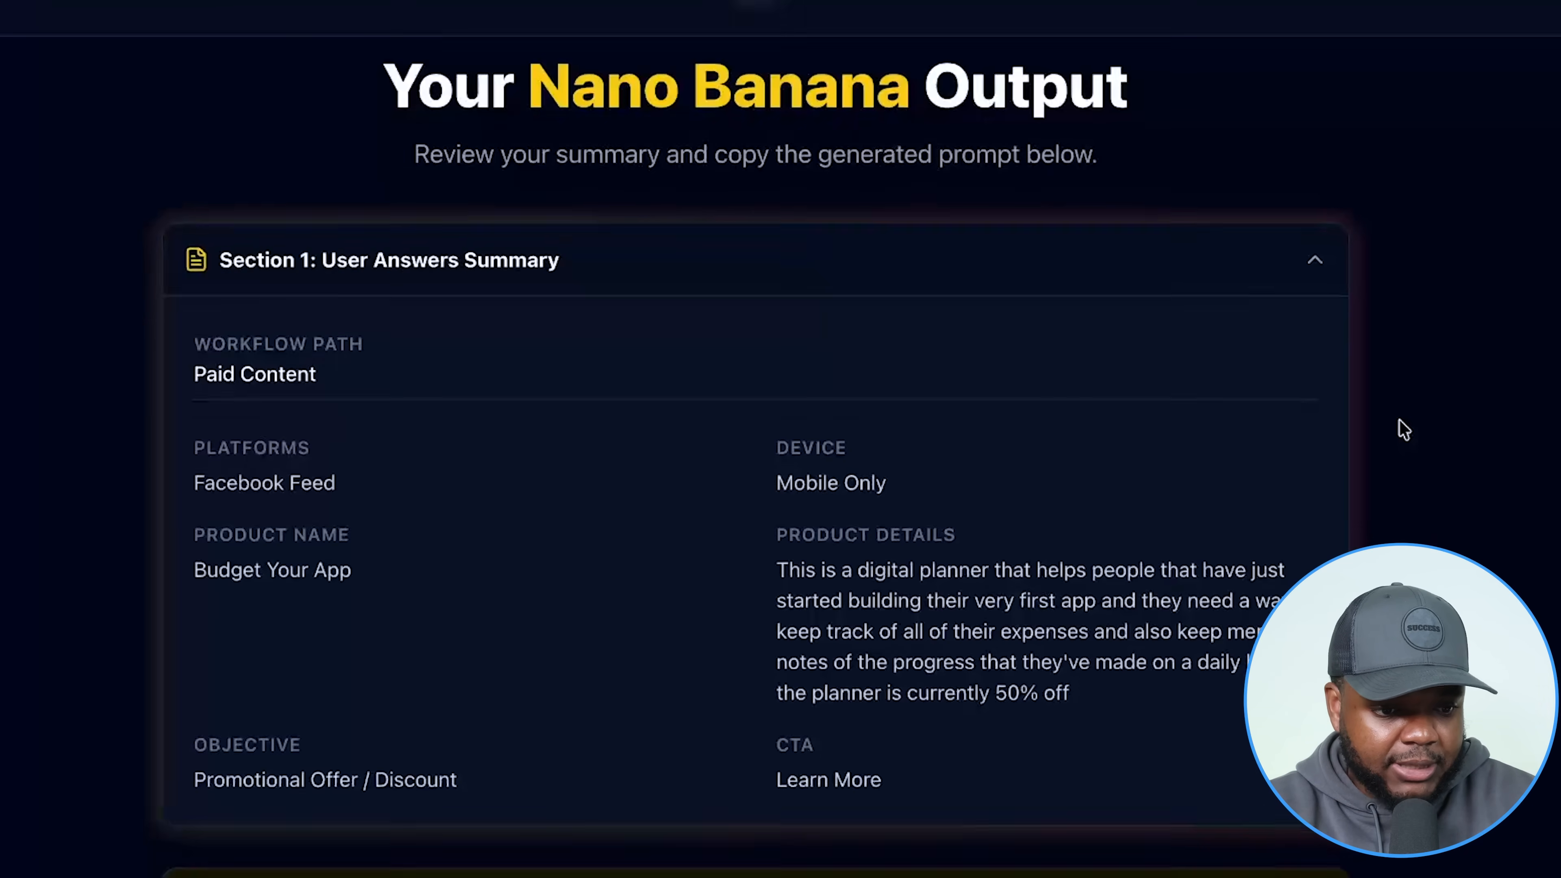
pyautogui.scroll(-5, 1402, 429)
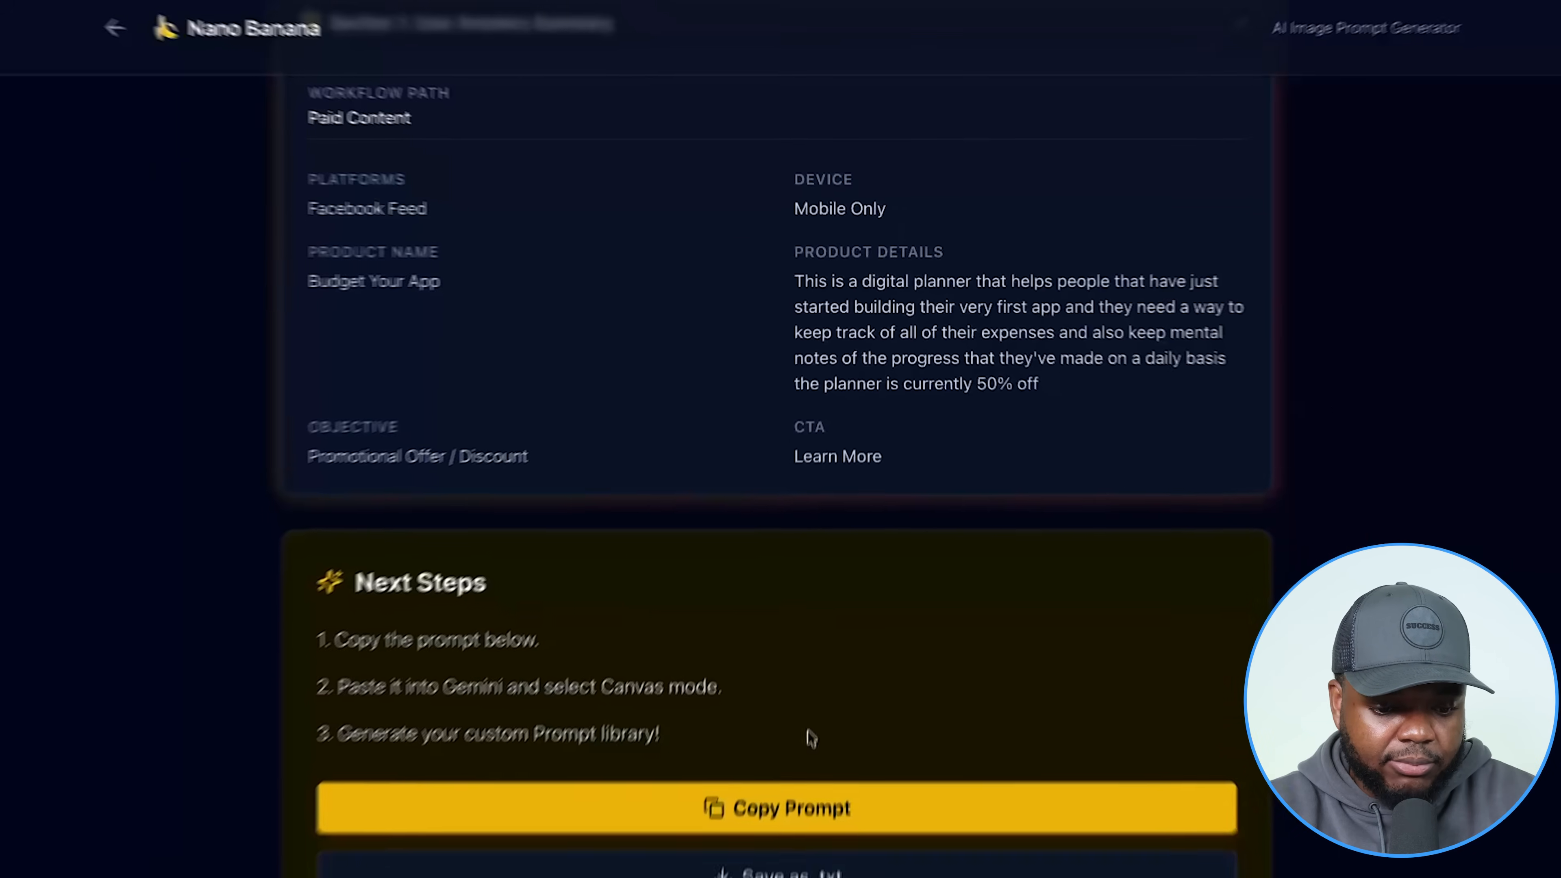
pyautogui.click(778, 800)
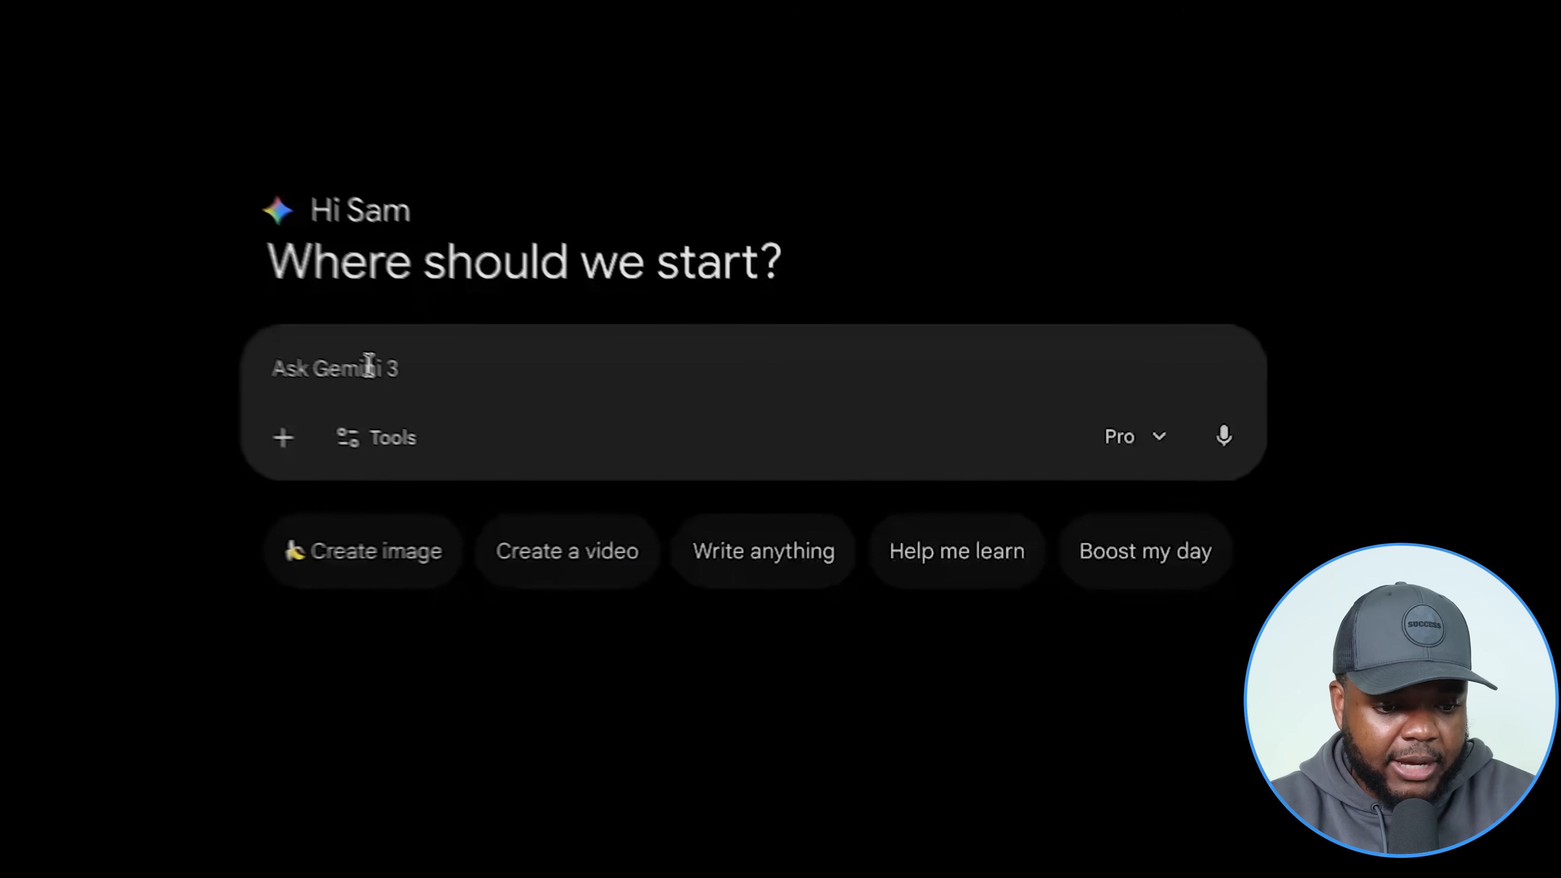
# Paste the prompt into Gemini with Canvas enabled to build the 16-prompt ad library.
pyautogui.hotkey('ctrl', 'v')
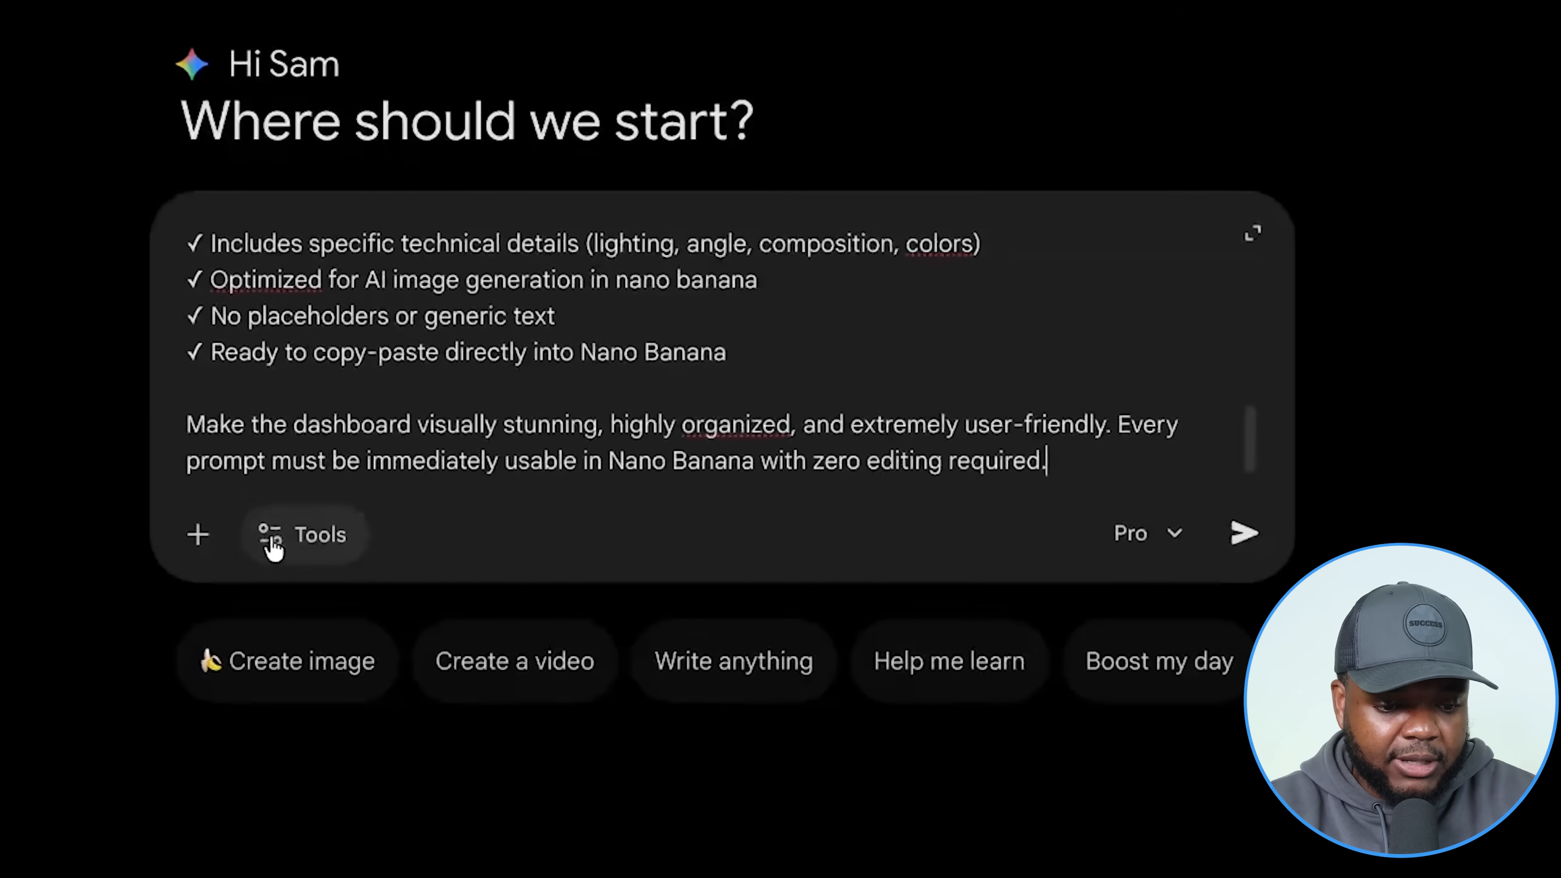
pyautogui.click(281, 543)
pyautogui.click(363, 801)
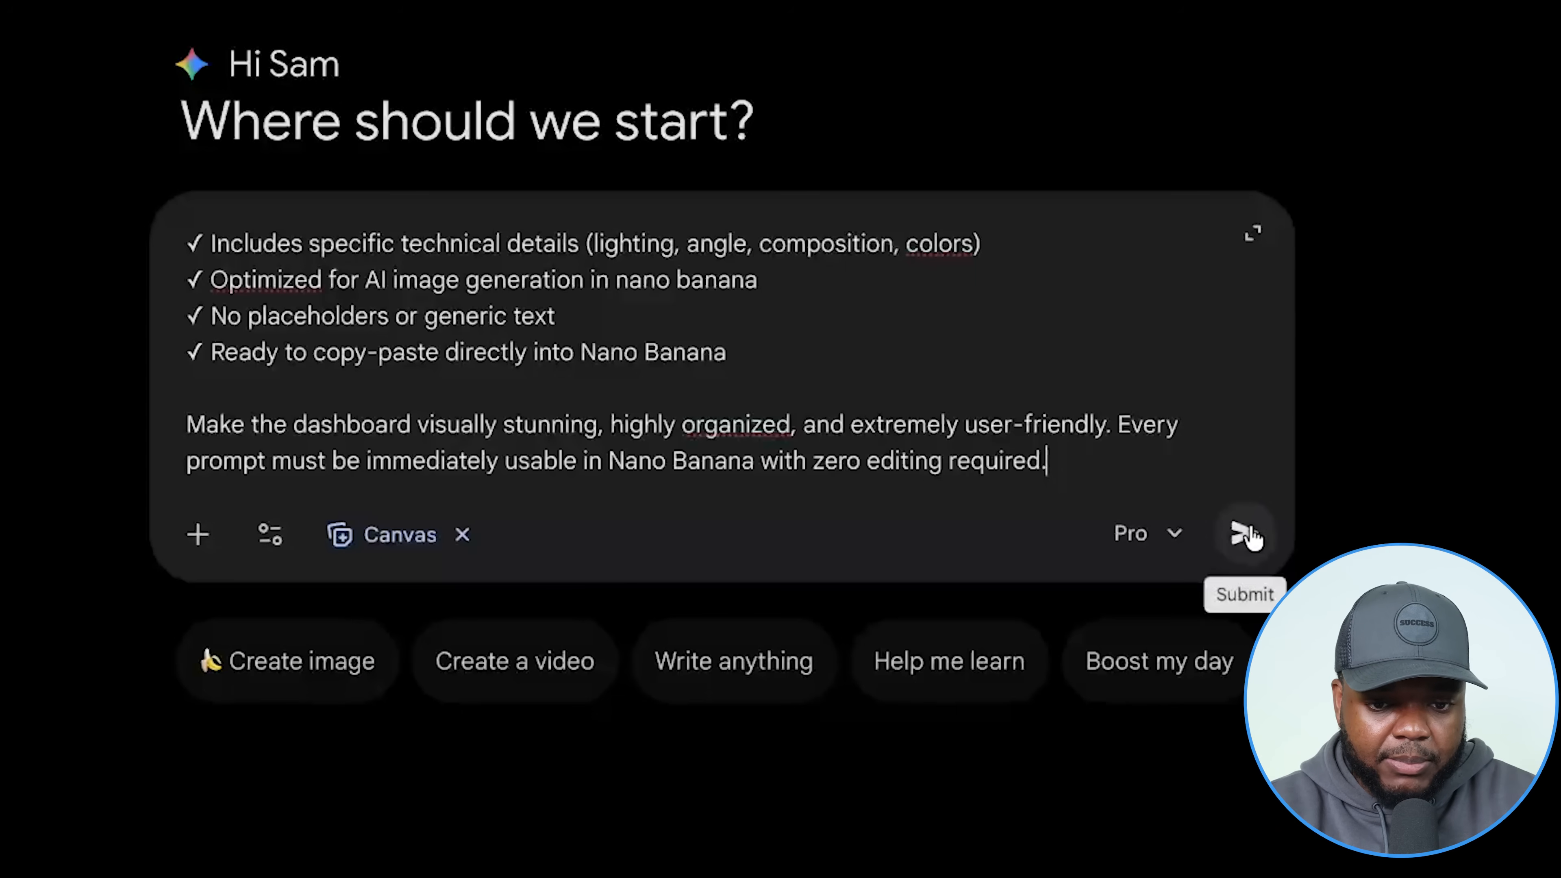
pyautogui.click(1248, 535)
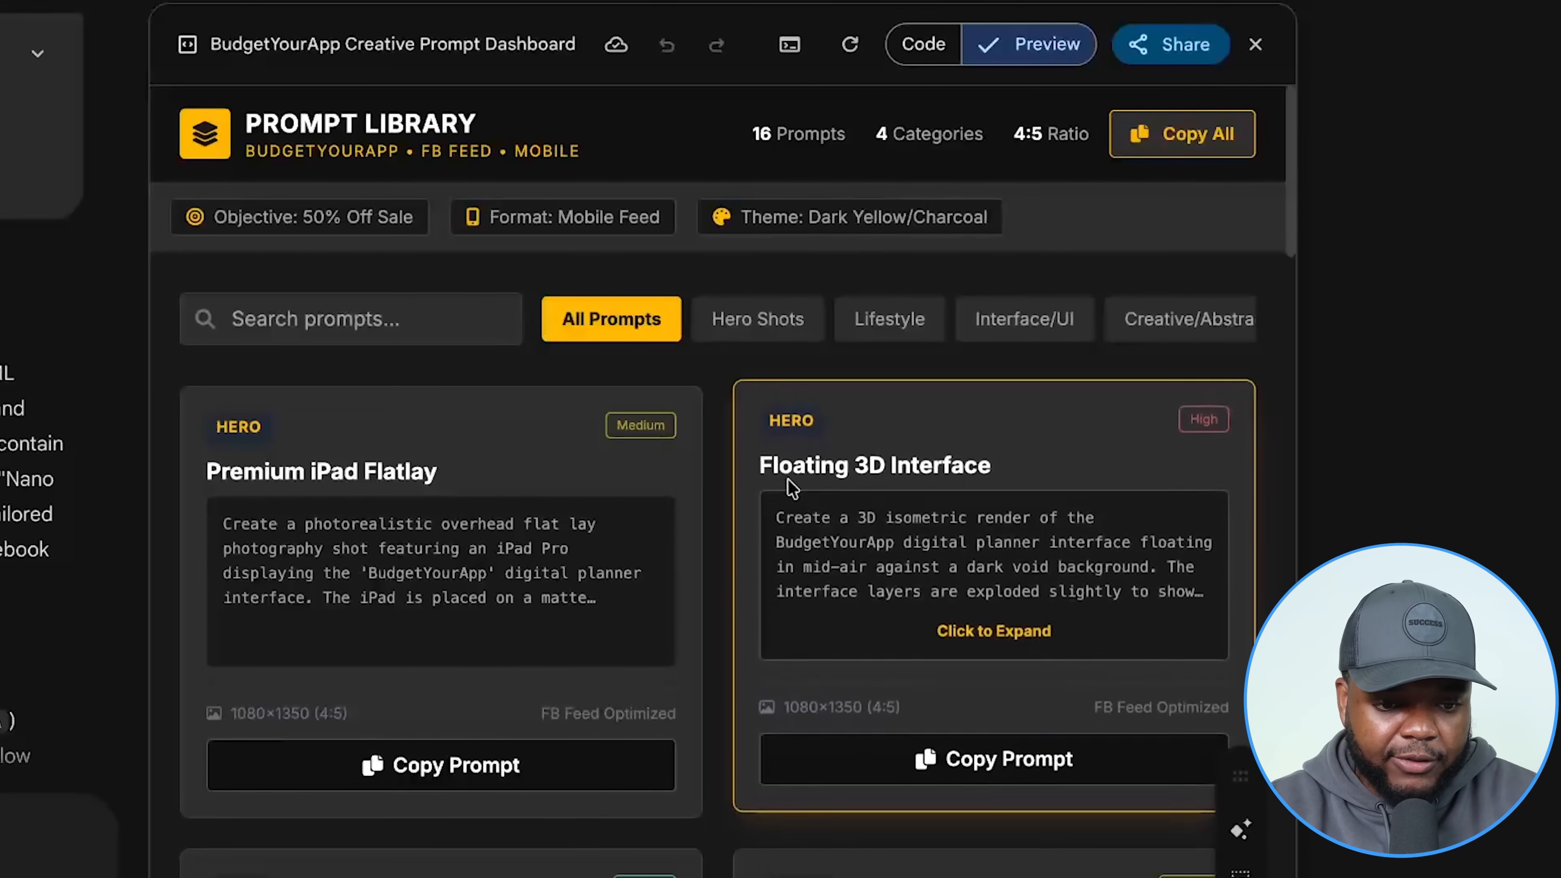
pyautogui.scroll(-6, 788, 480)
pyautogui.scroll(-1, 788, 478)
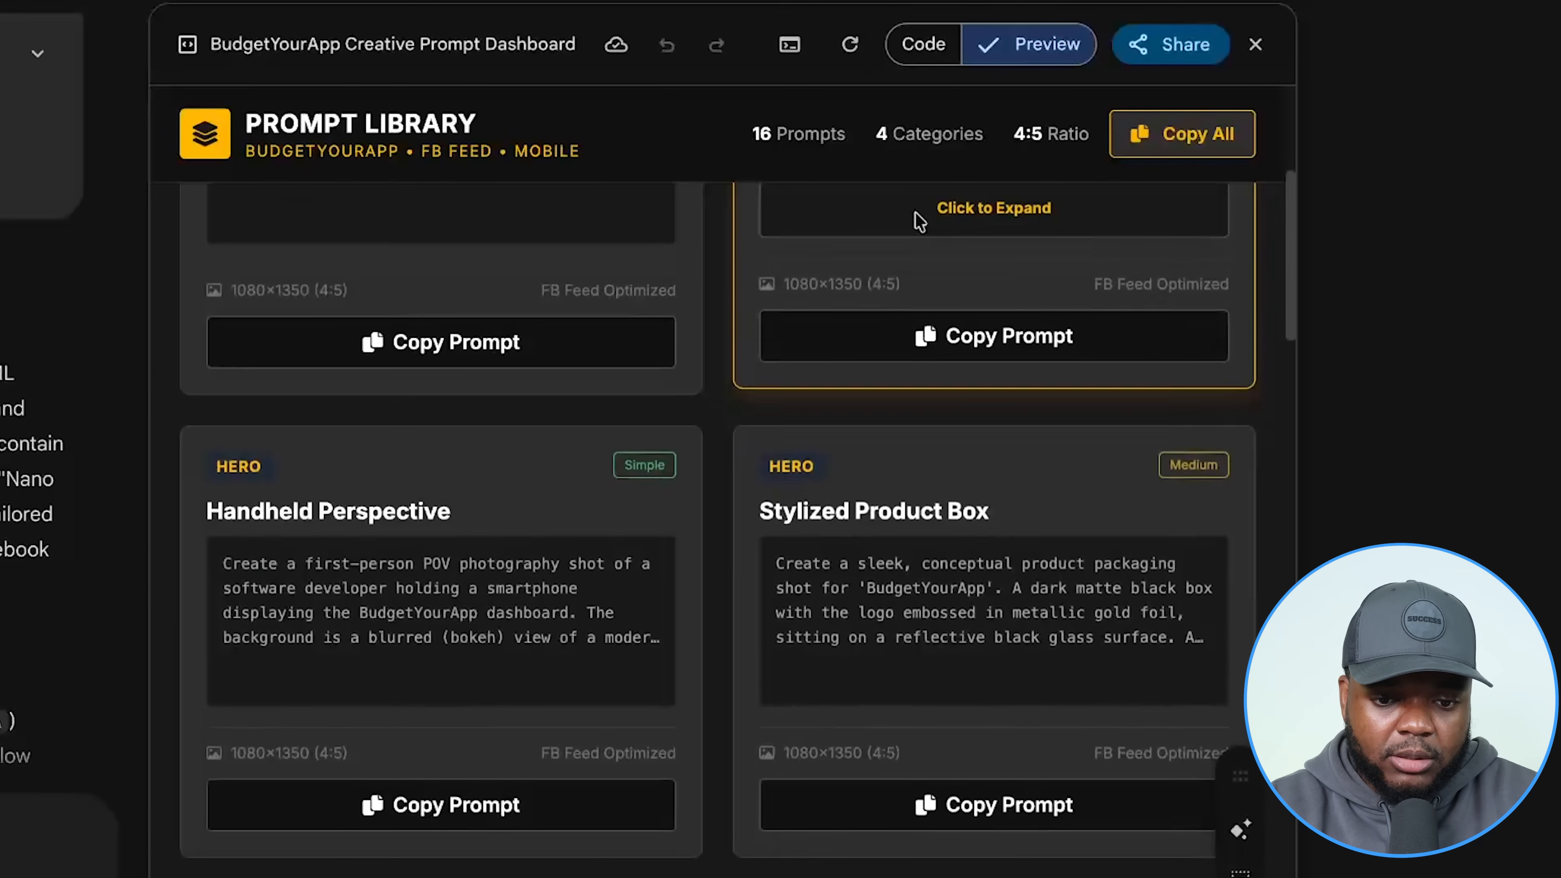
# Create a public share link for the canvas and review the shared prompt library page.
pyautogui.click(1186, 44)
pyautogui.click(1180, 106)
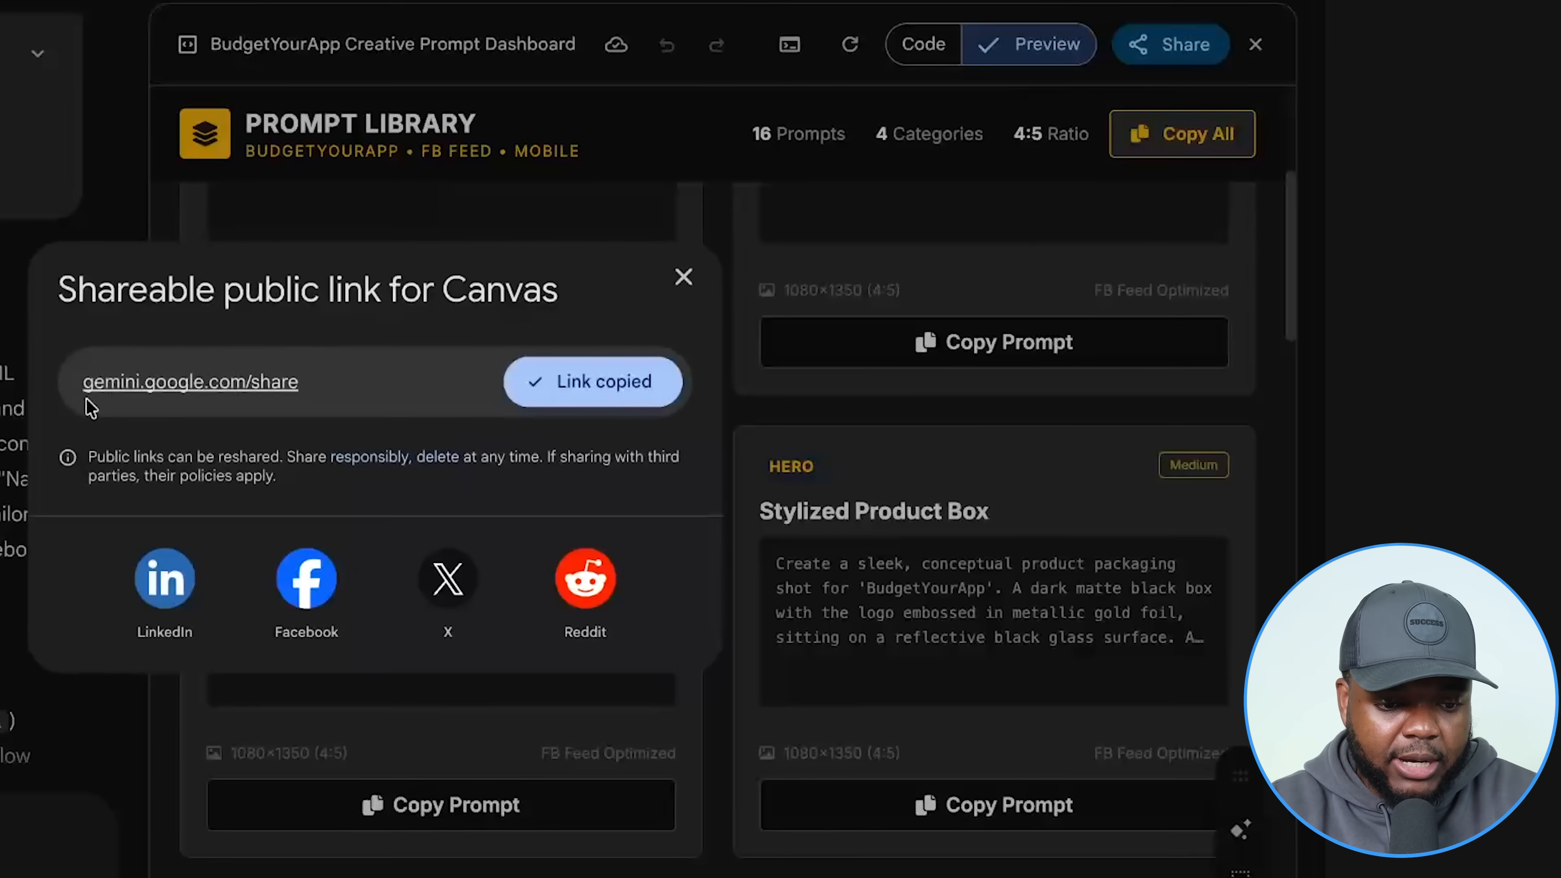
pyautogui.click(214, 383)
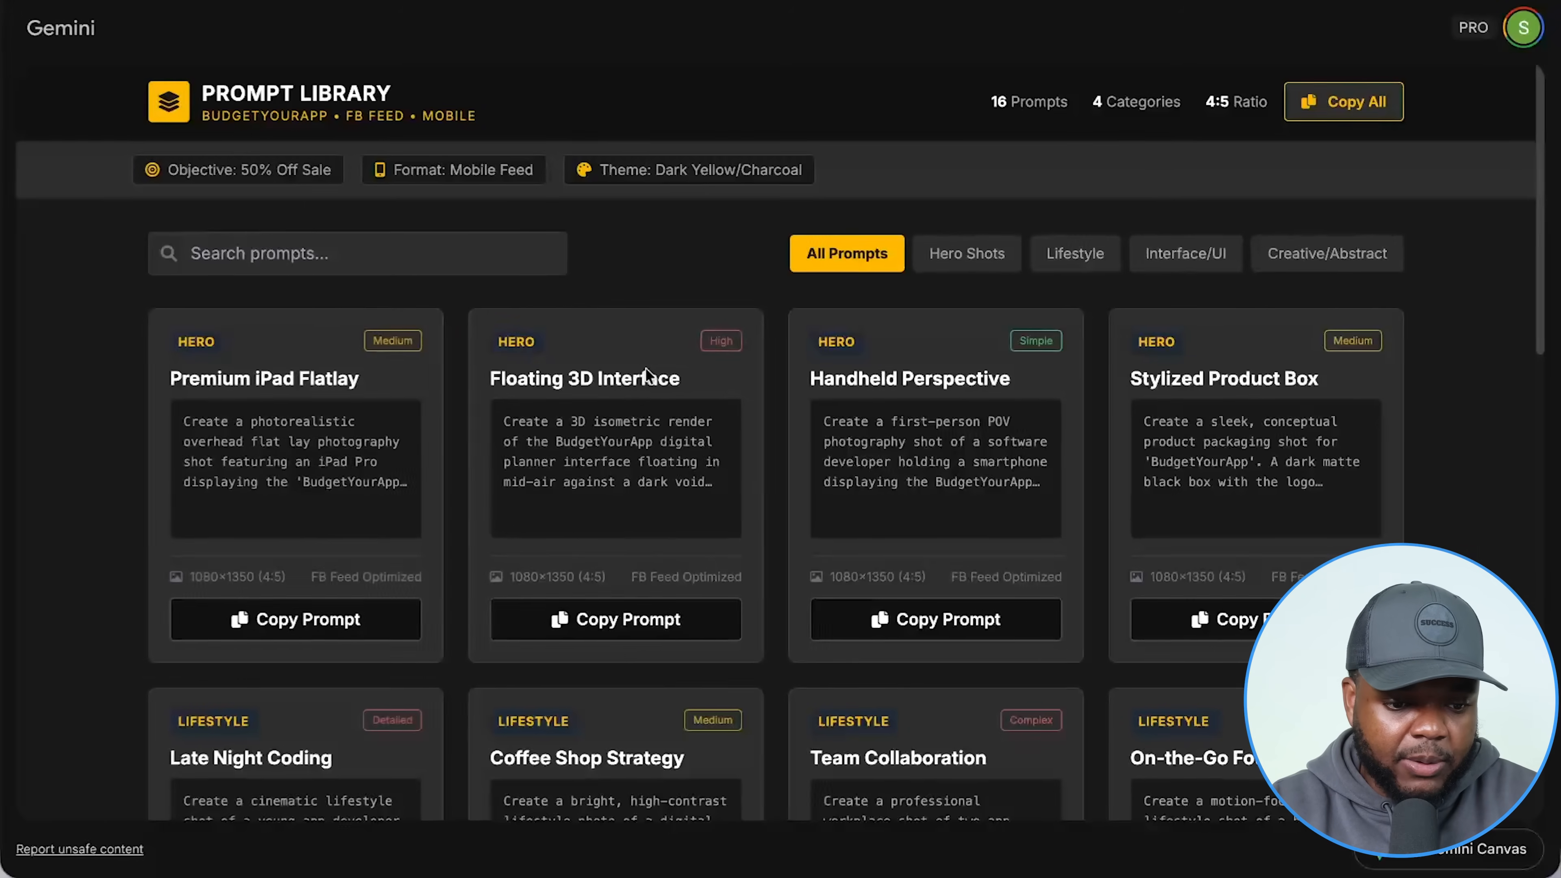
pyautogui.scroll(-8, 142, 404)
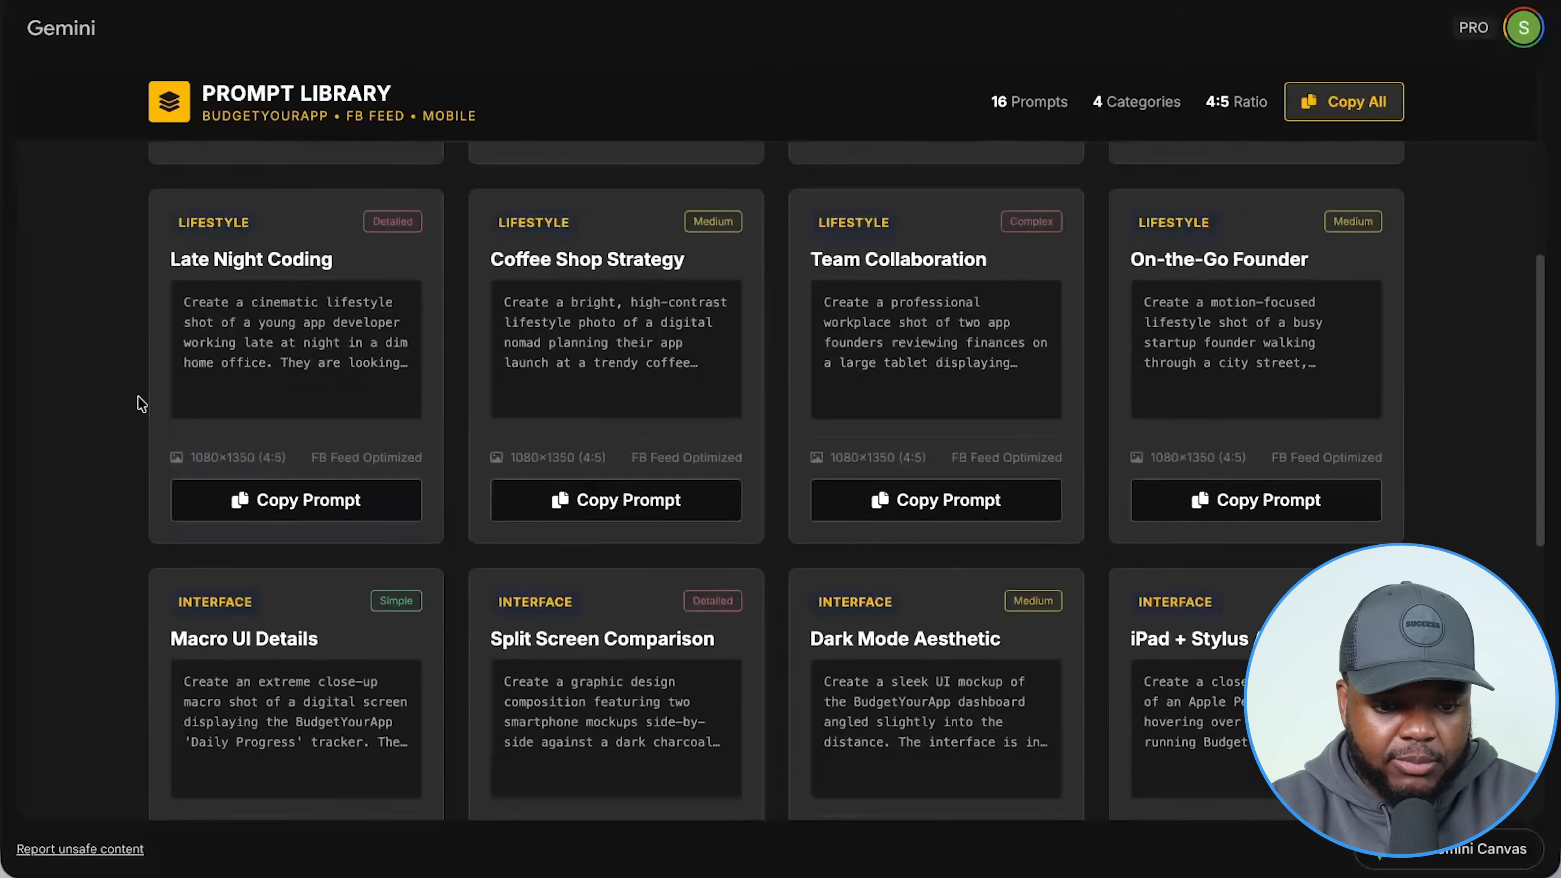
pyautogui.scroll(-4, 141, 405)
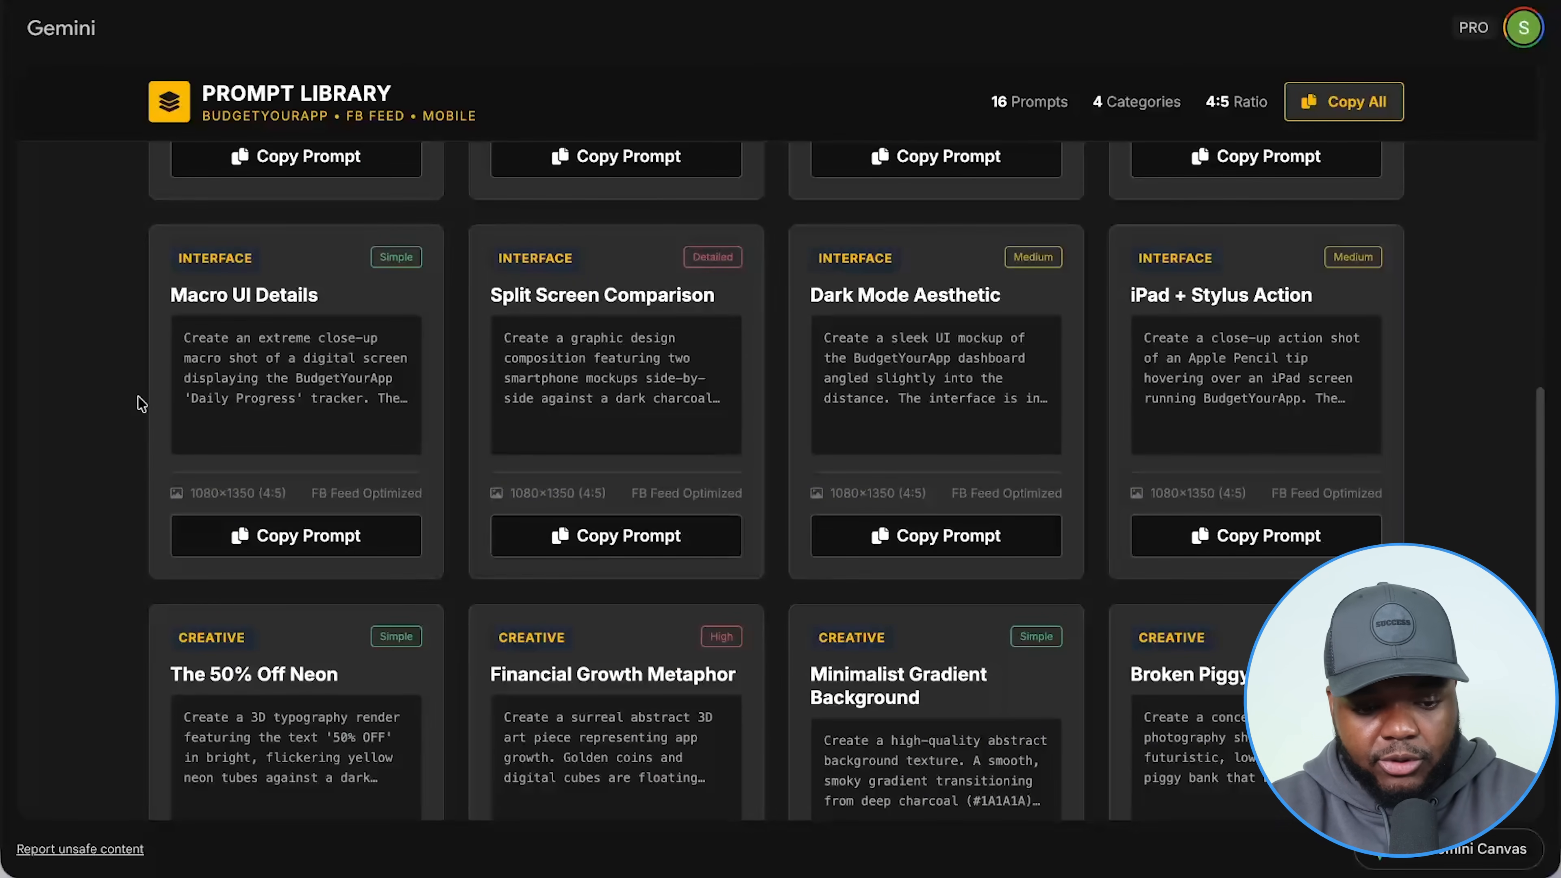
pyautogui.scroll(-6, 141, 404)
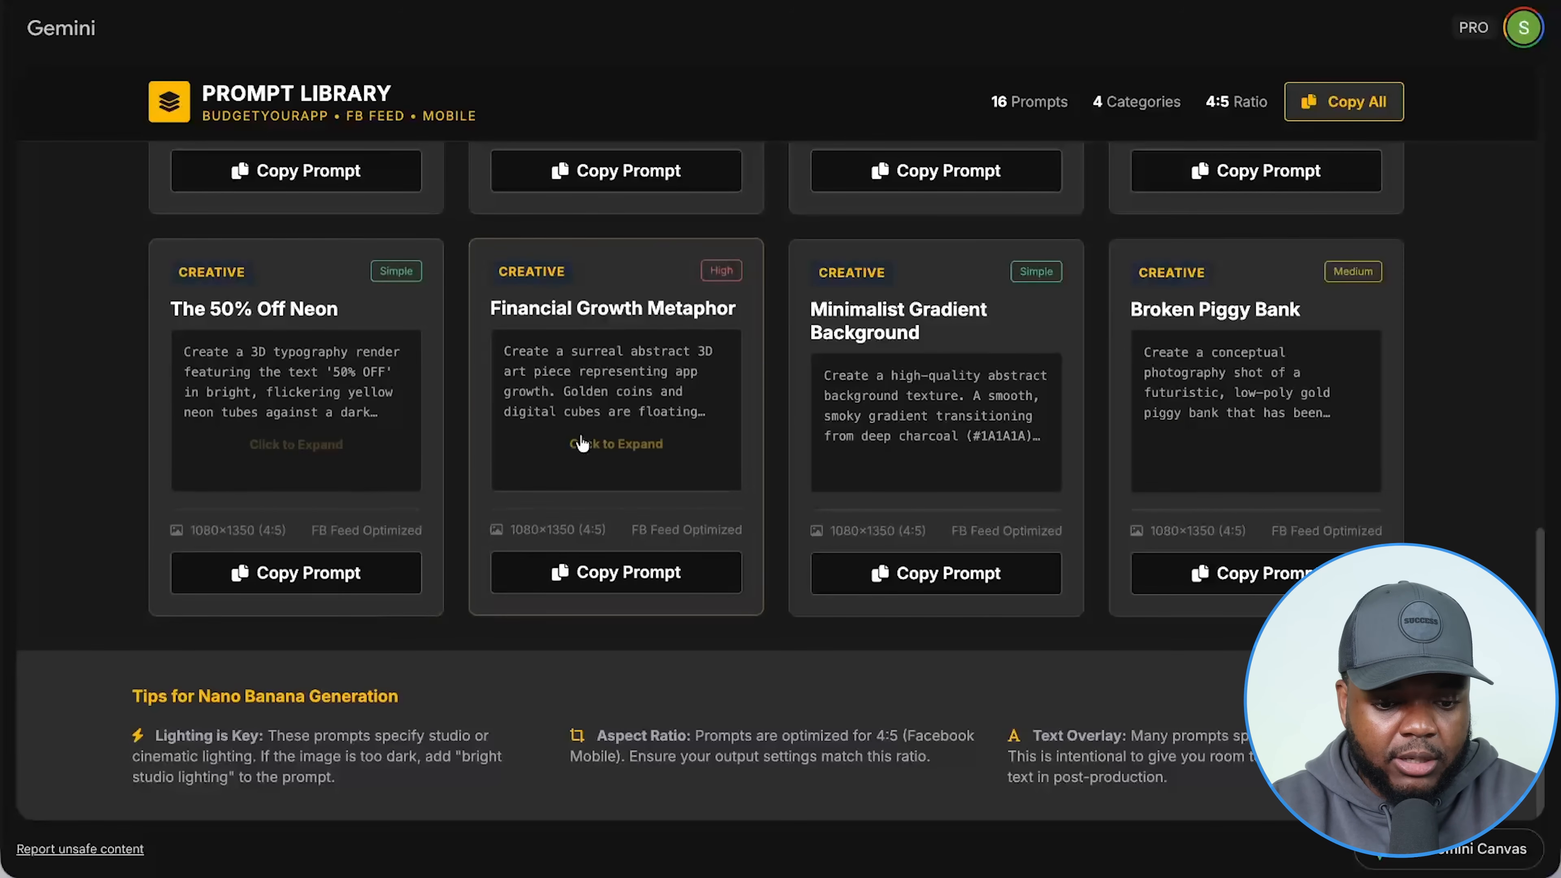
pyautogui.scroll(15, 581, 435)
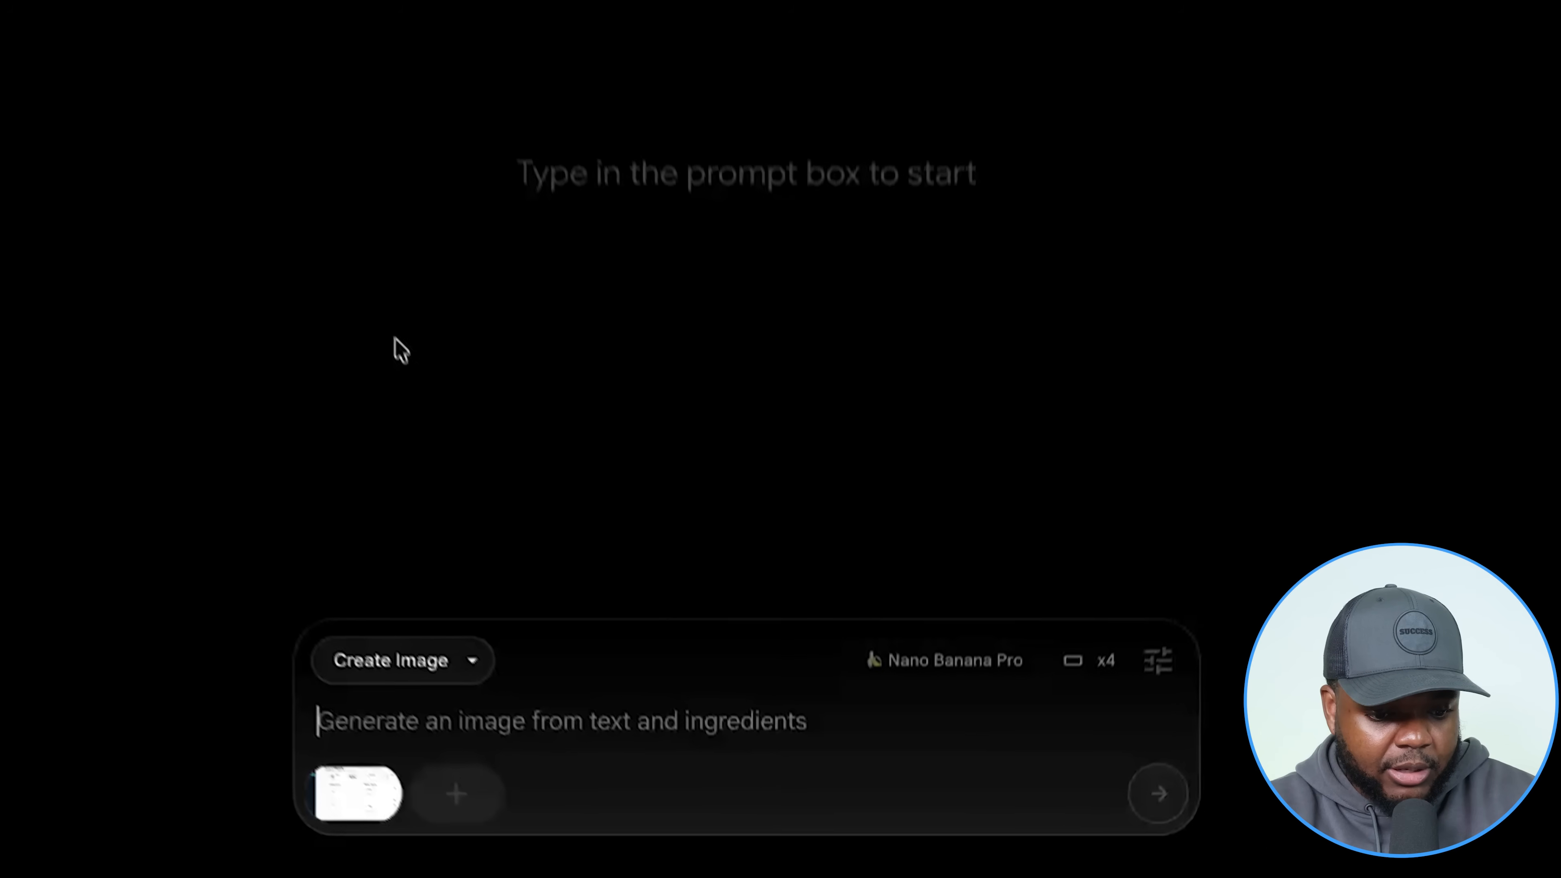
# Paste the hand-held iPhone planner ad prompt with 50% off text into Flow and generate images.
pyautogui.moveTo(381, 837)
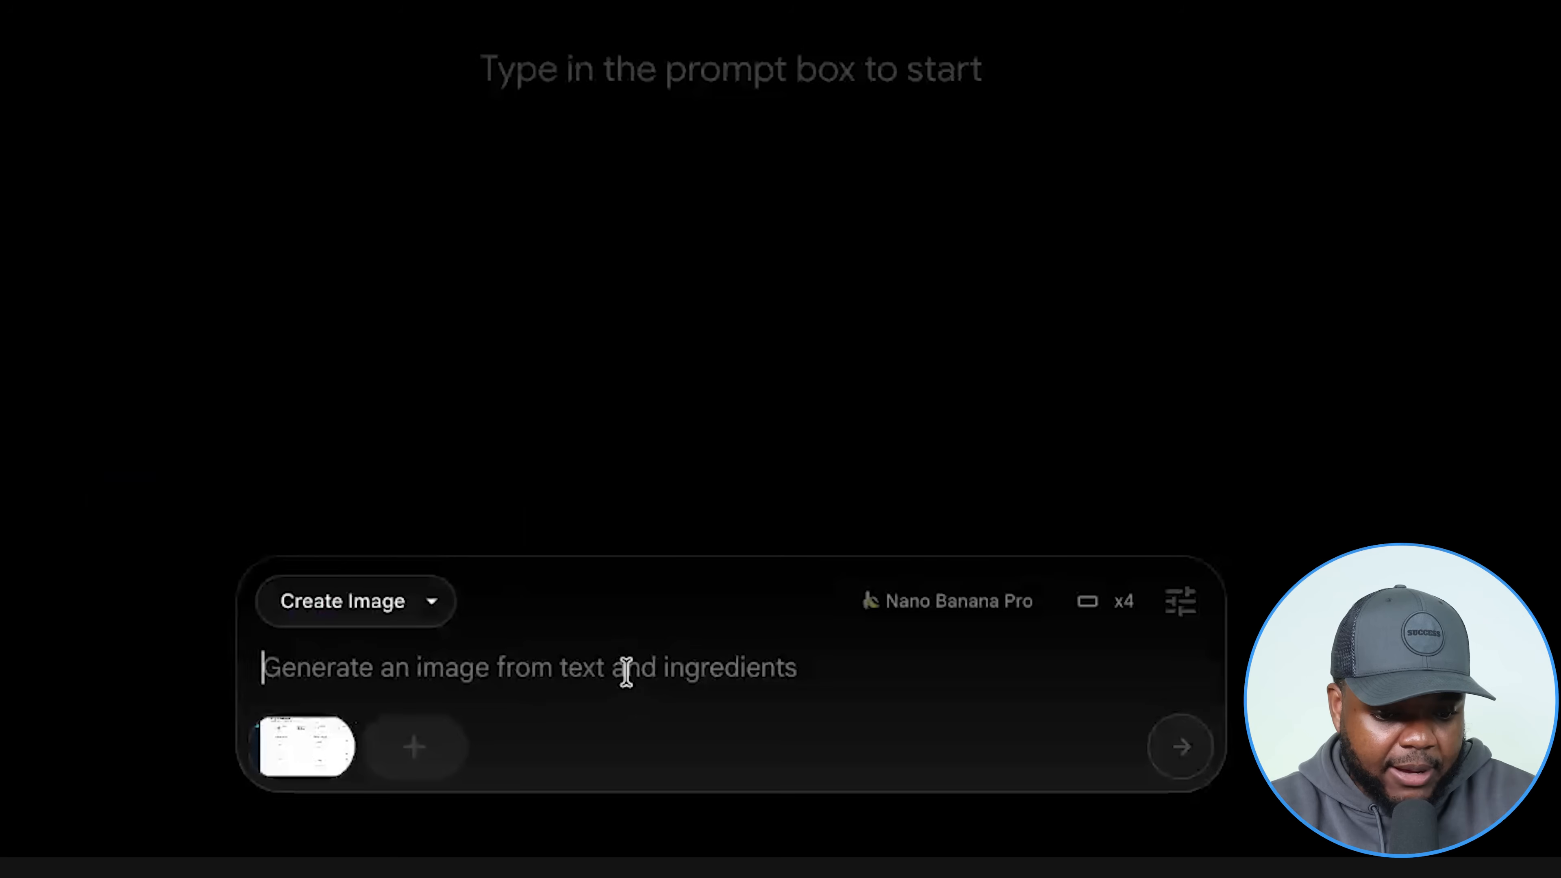
pyautogui.hotkey('ctrl', 'v')
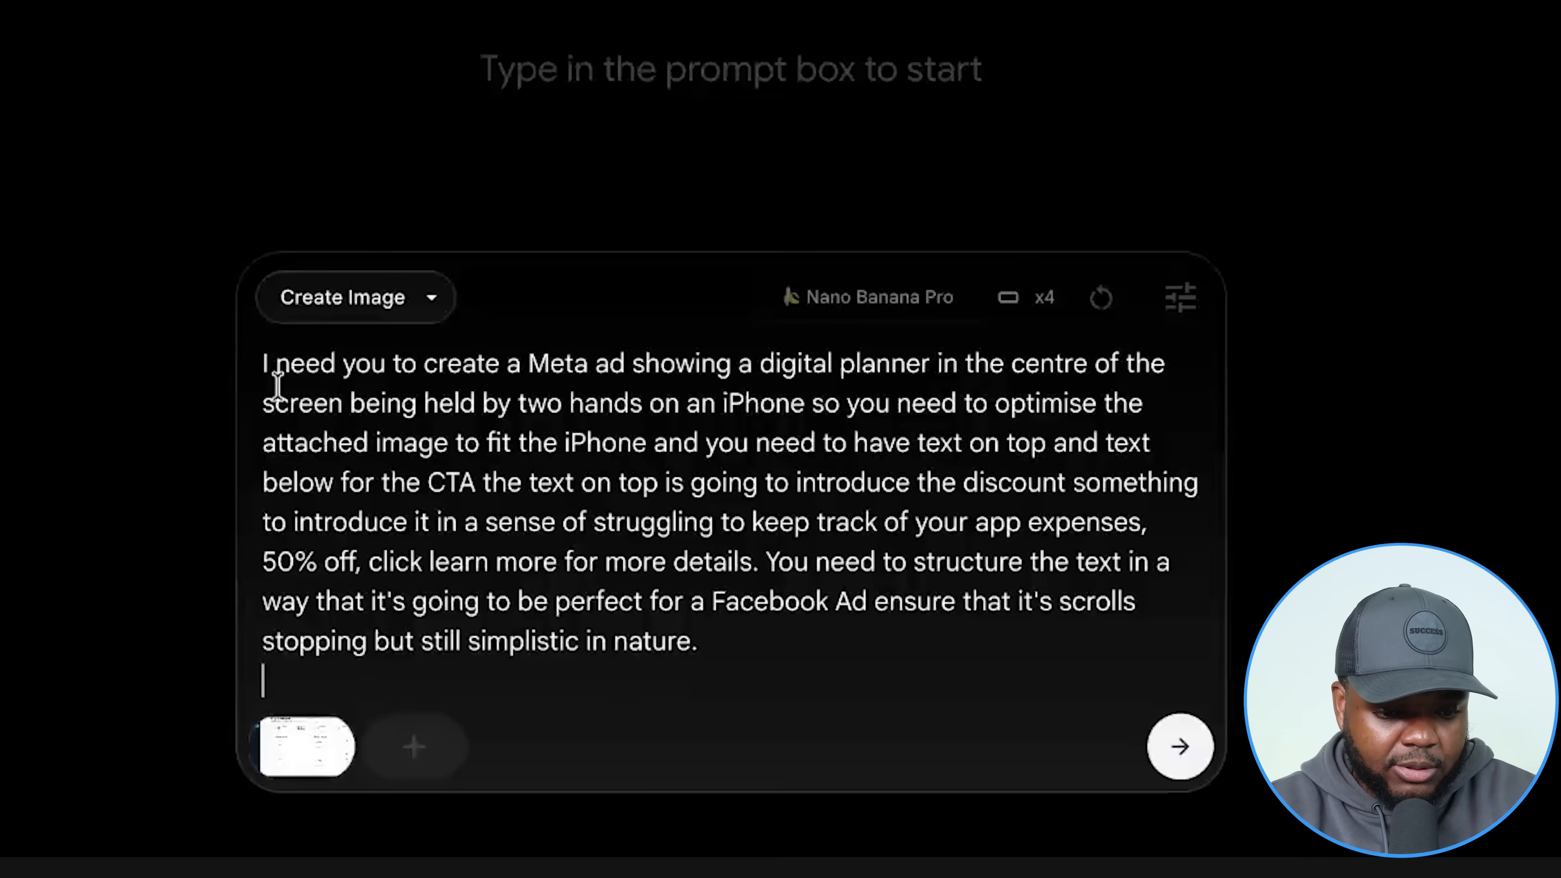
pyautogui.moveTo(261, 362); pyautogui.dragTo(801, 641)
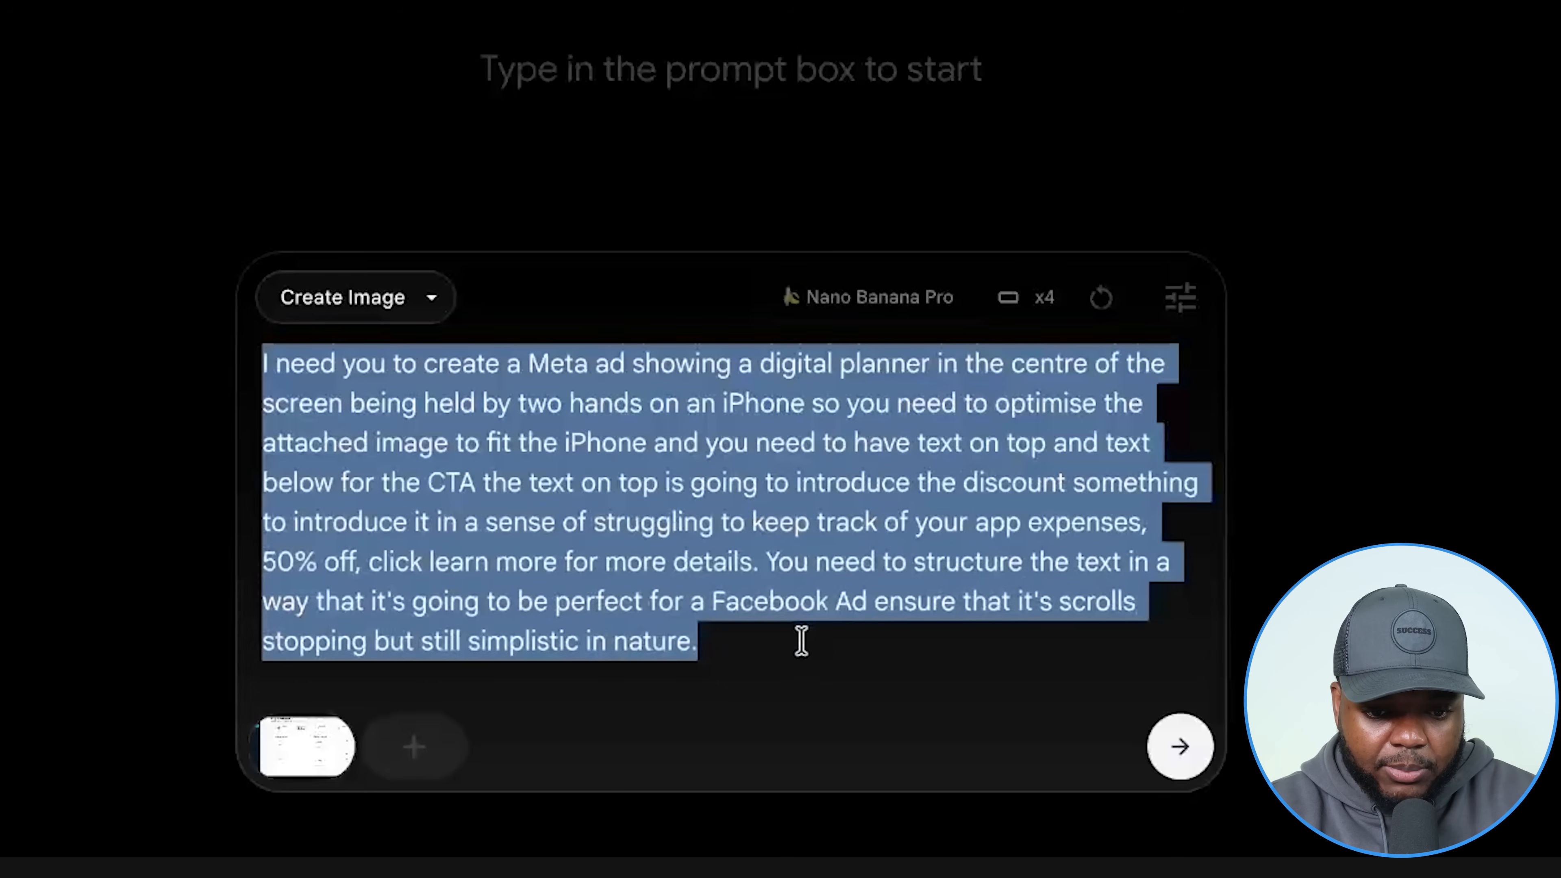
pyautogui.click(820, 616)
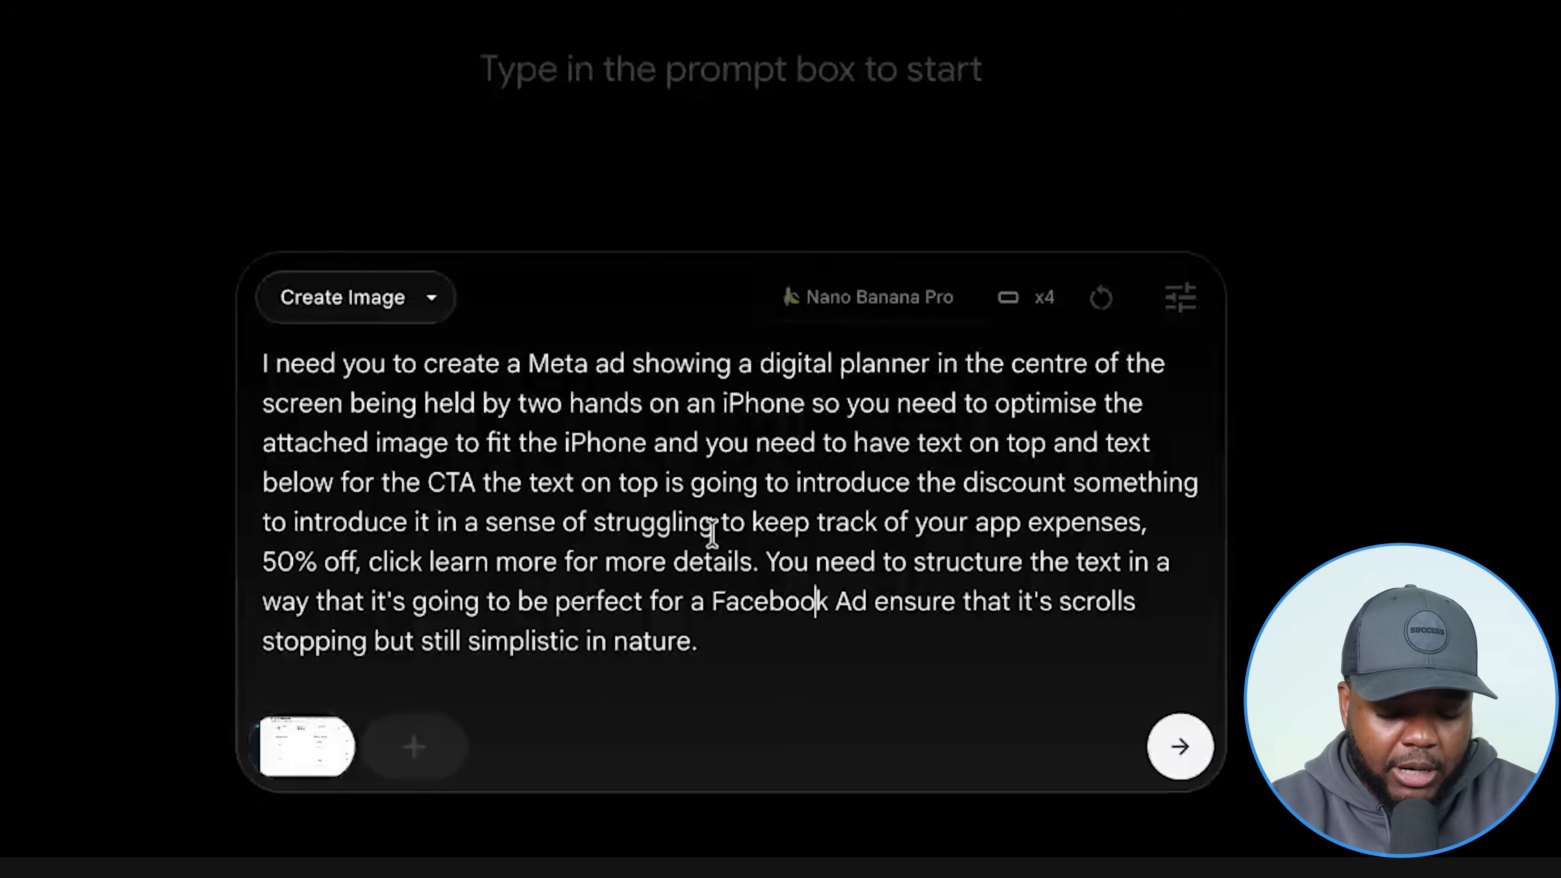
pyautogui.click(1181, 748)
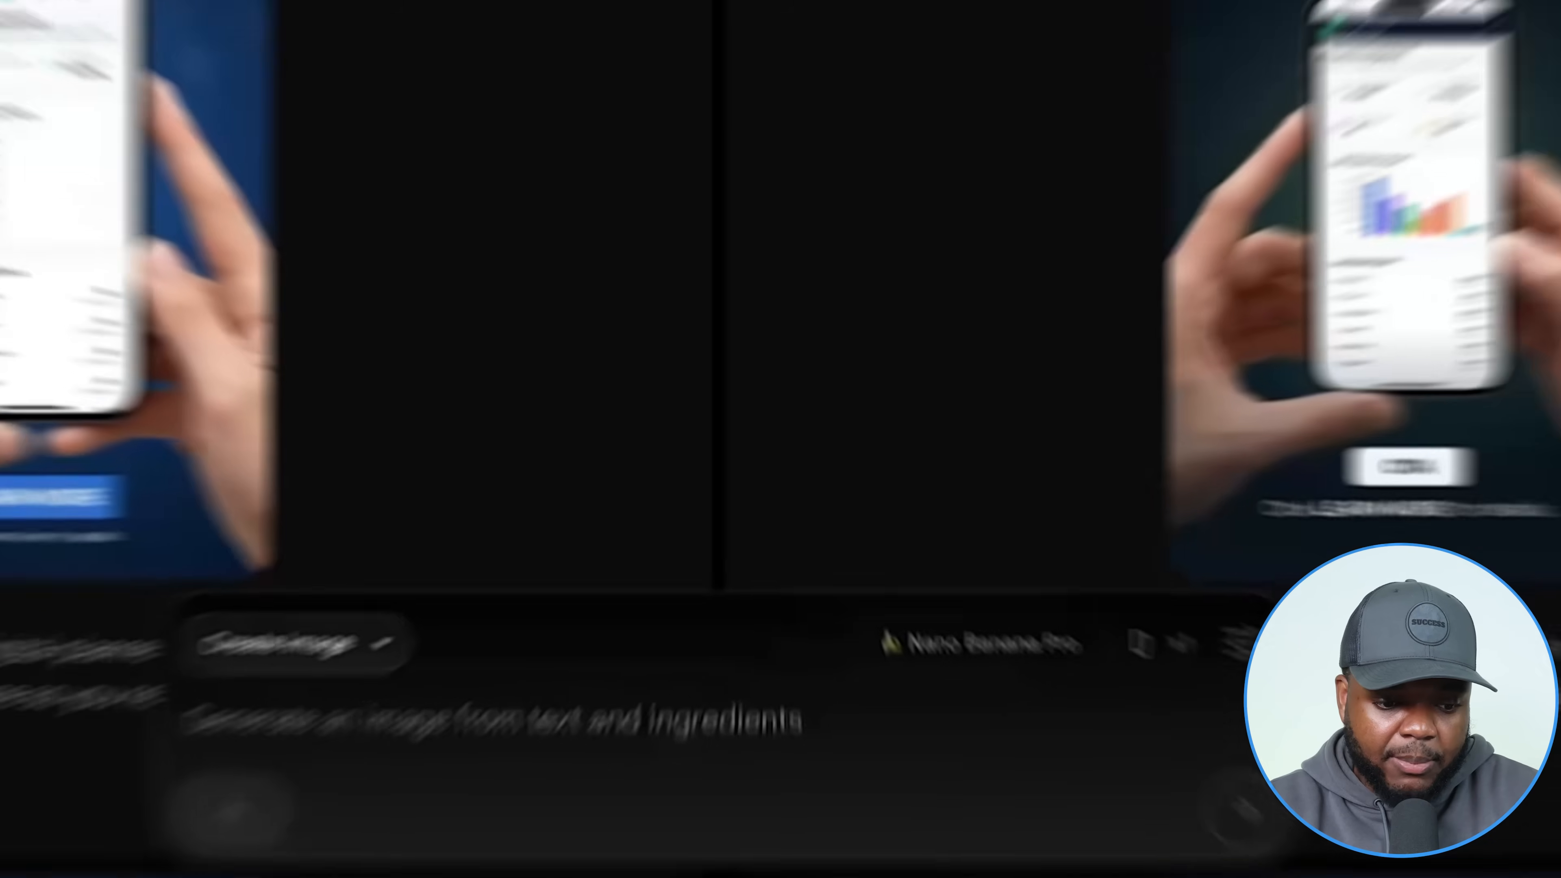
# Review the generated 50% OFF BudgetYourApp iPhone ads and open one in Edit Image.
pyautogui.scroll(-5, 809, 258)
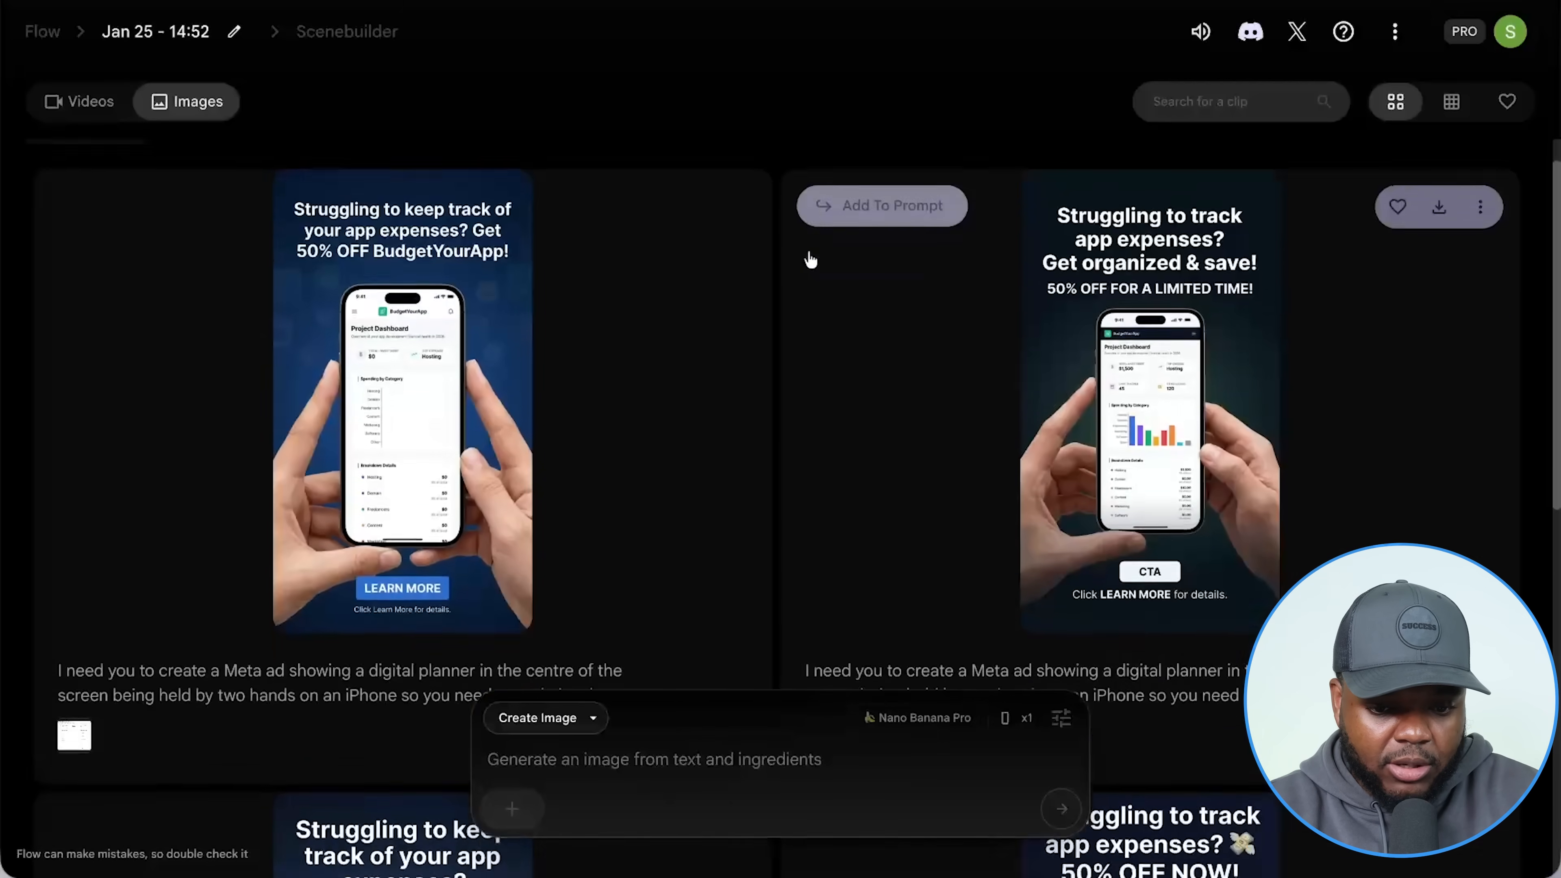
pyautogui.scroll(-5, 810, 260)
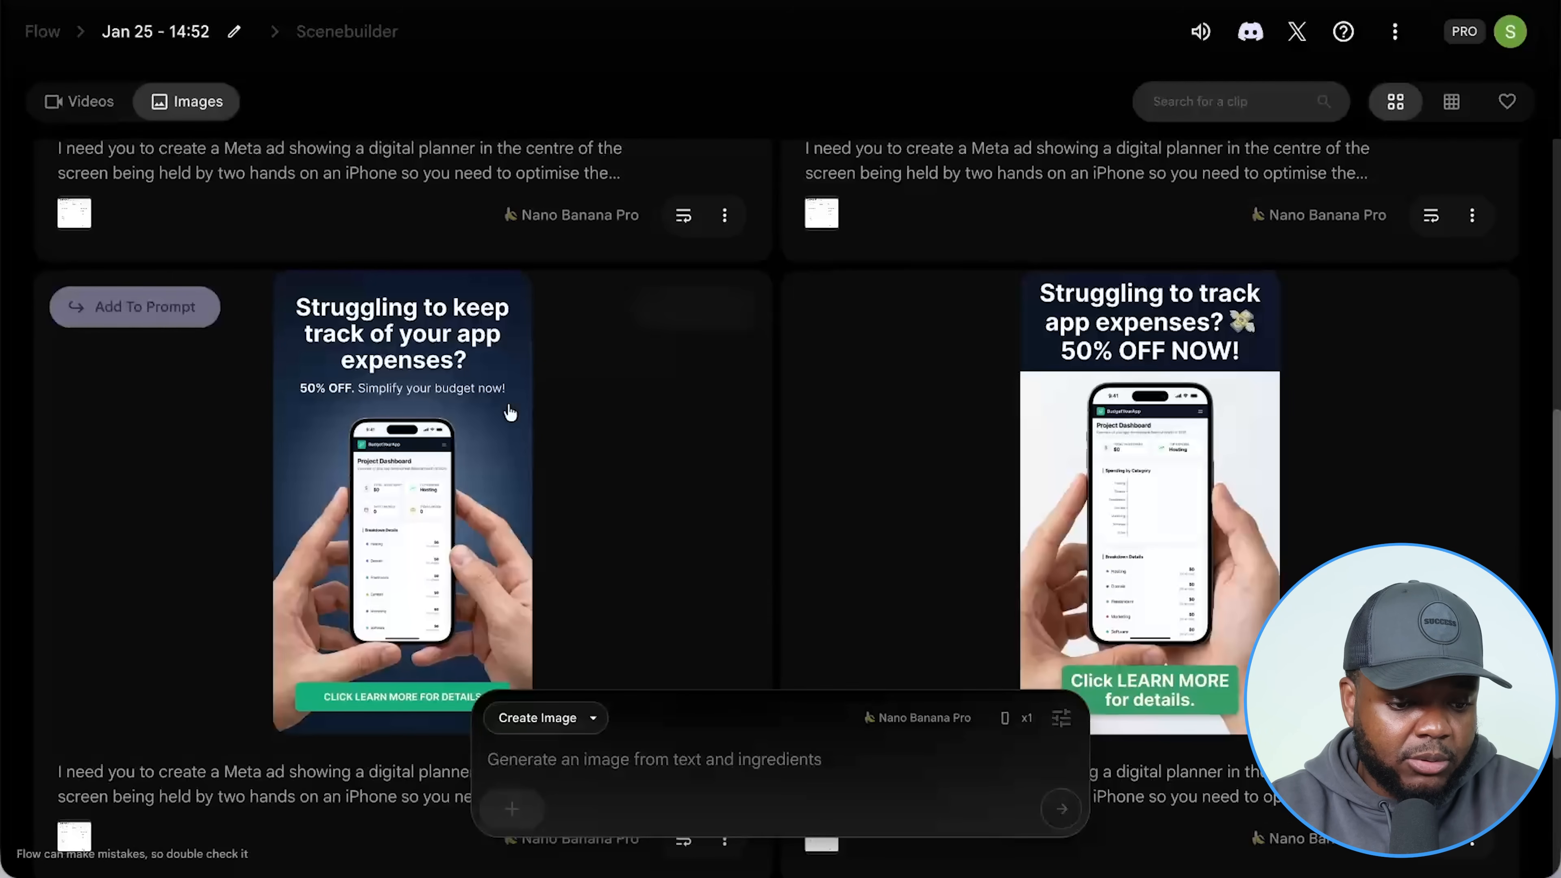
pyautogui.click(423, 497)
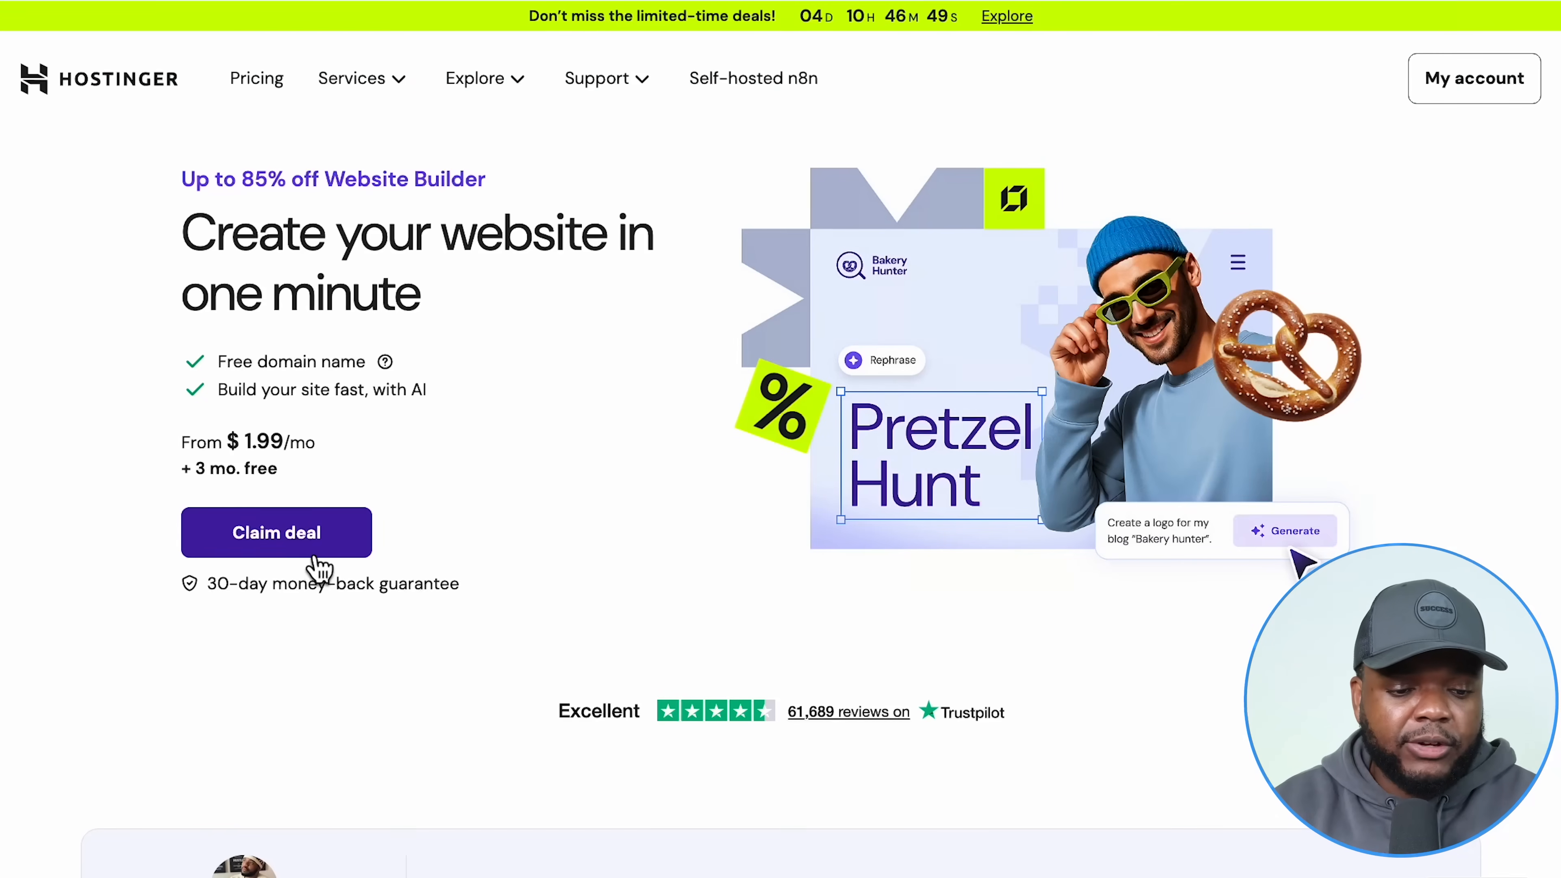
# Add the 48-month Business Website Builder plan to the cart and apply the 10% coupon.
pyautogui.click(318, 569)
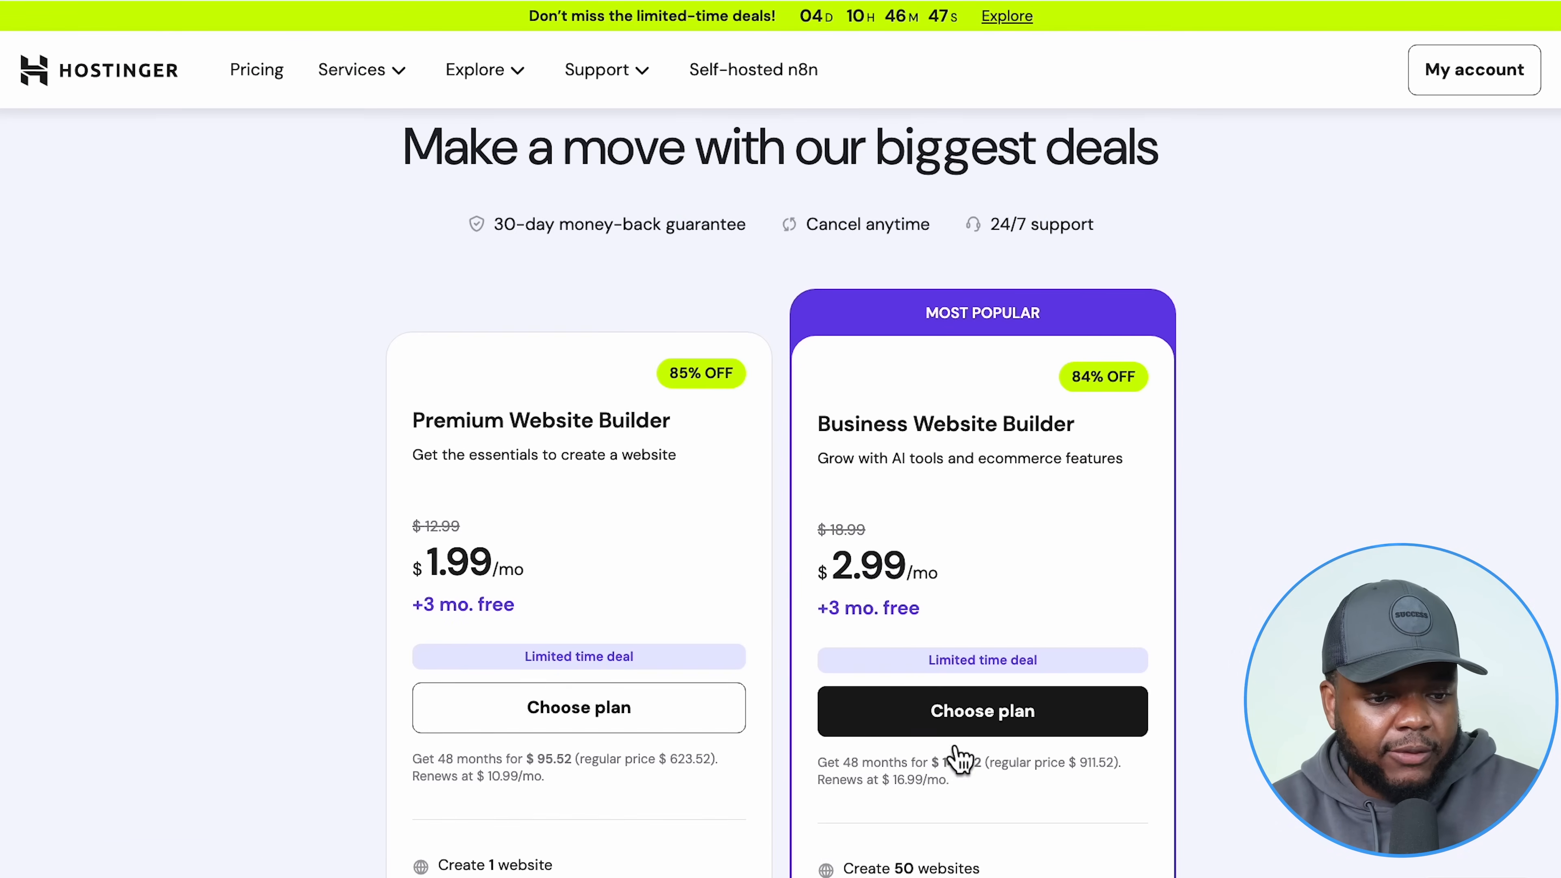
pyautogui.scroll(-1, 910, 548)
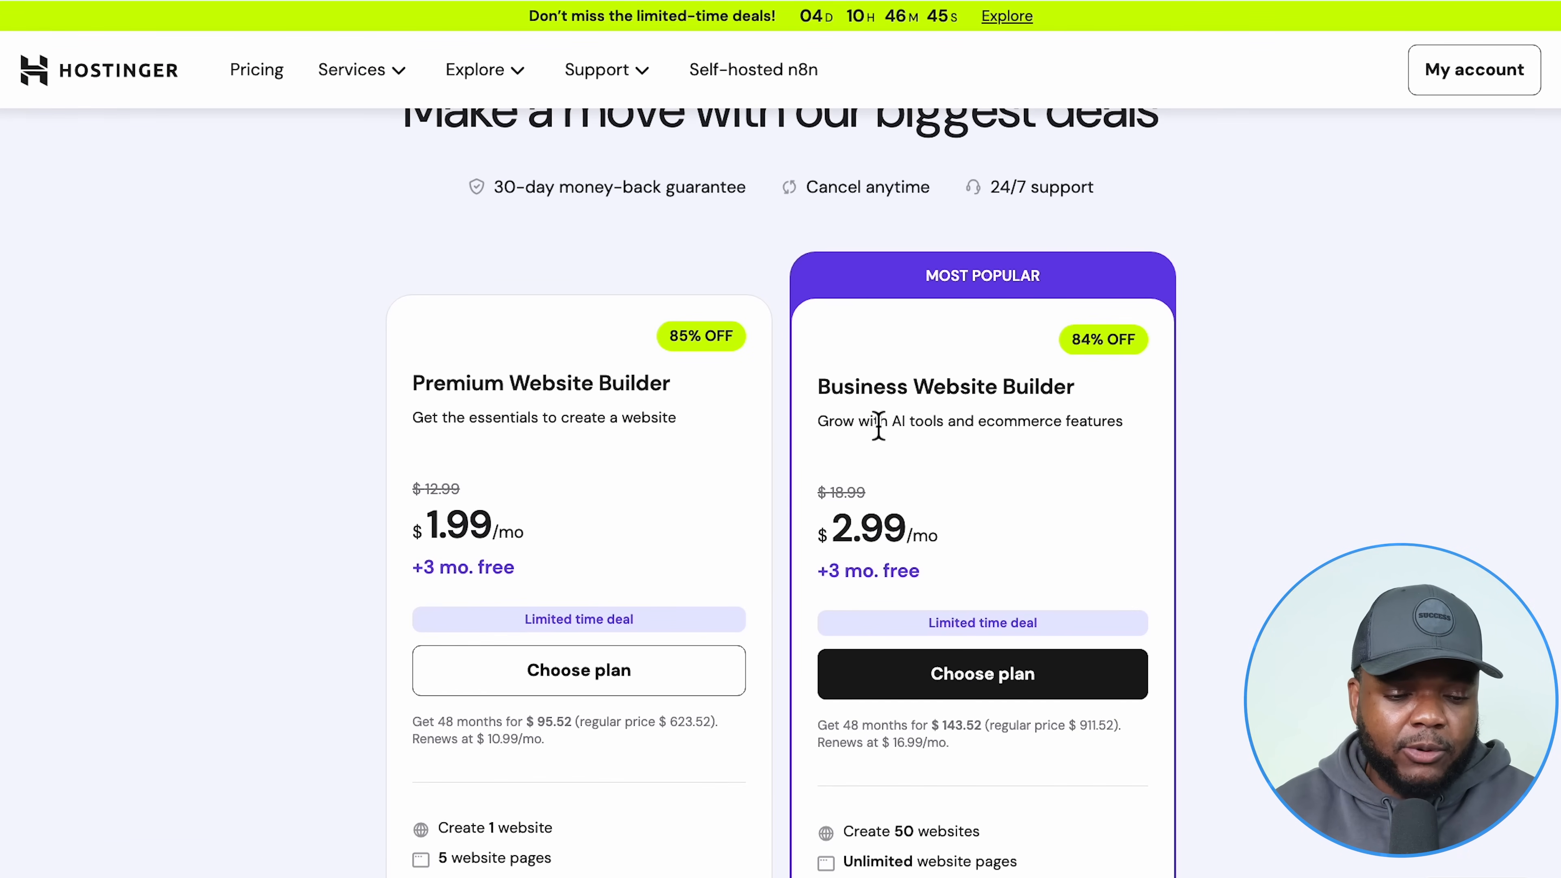
pyautogui.click(1025, 692)
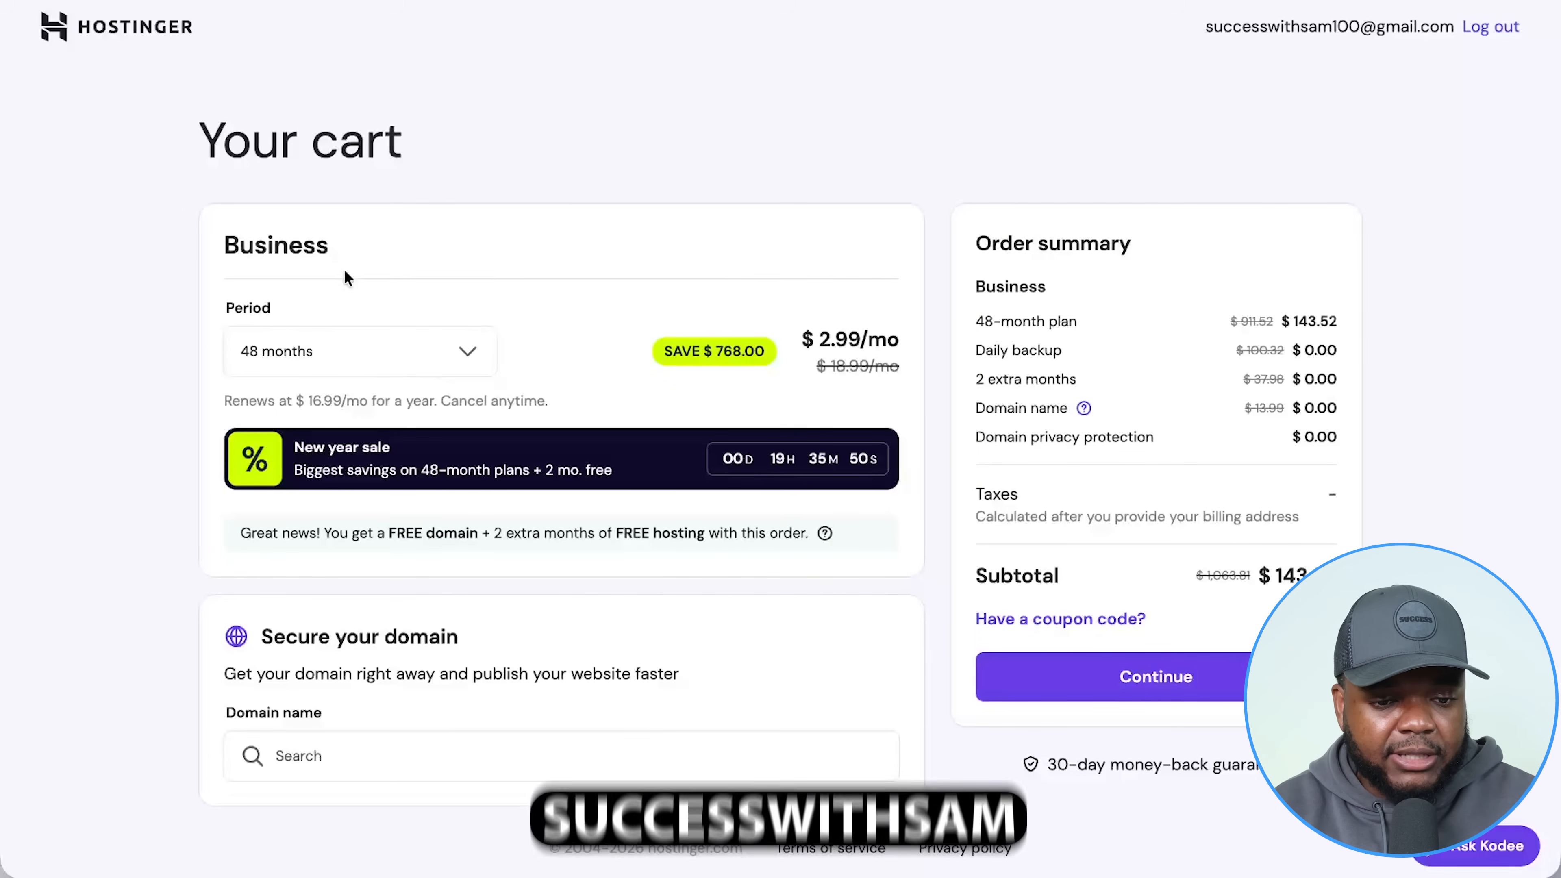
pyautogui.click(1078, 618)
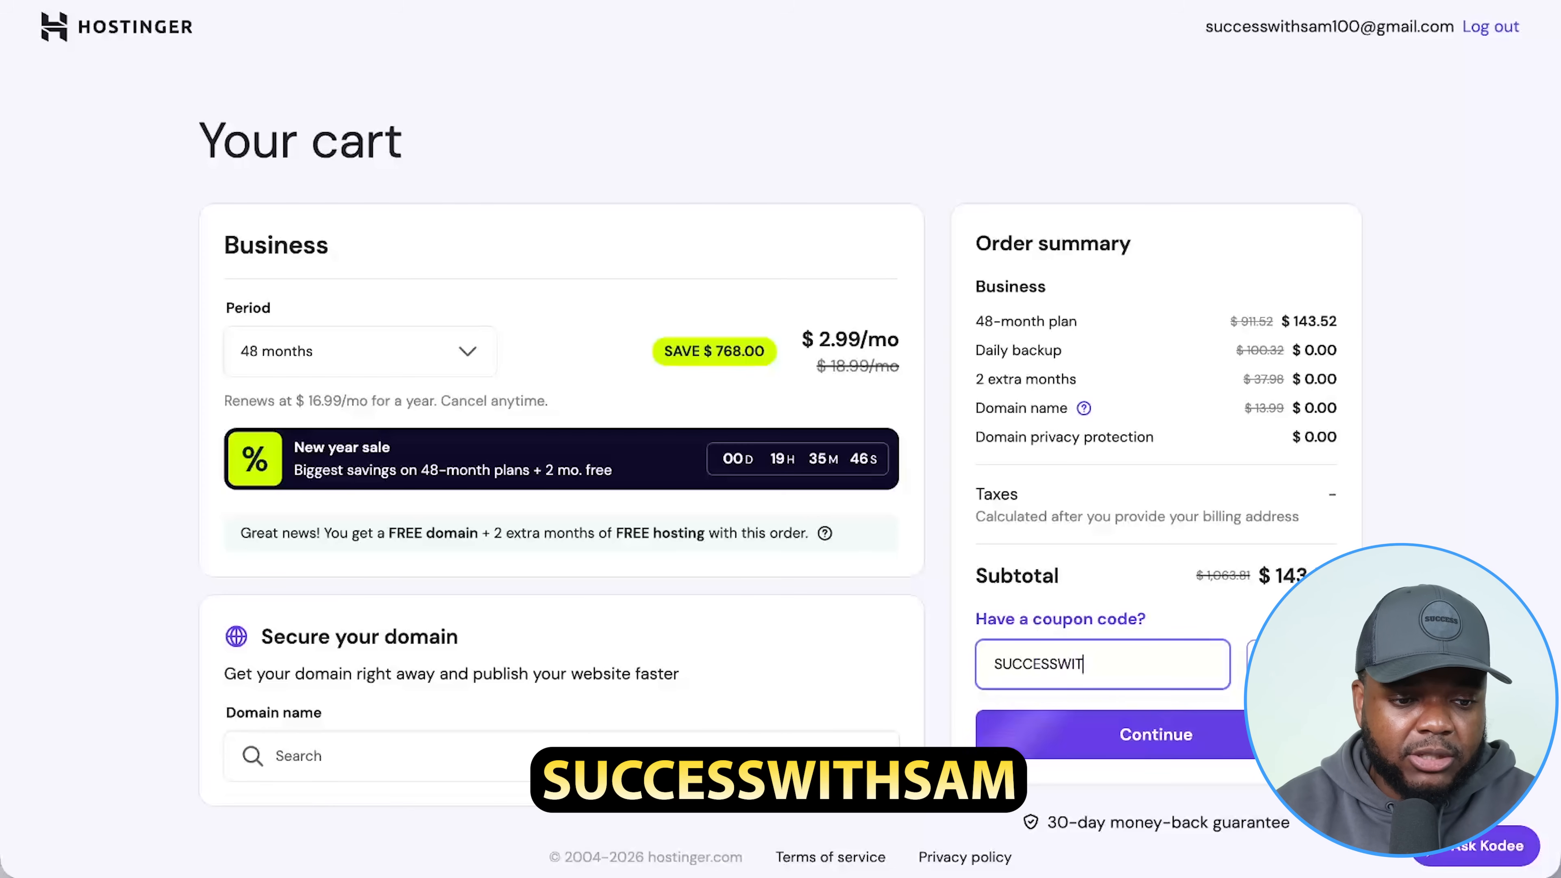
pyautogui.press('Return')
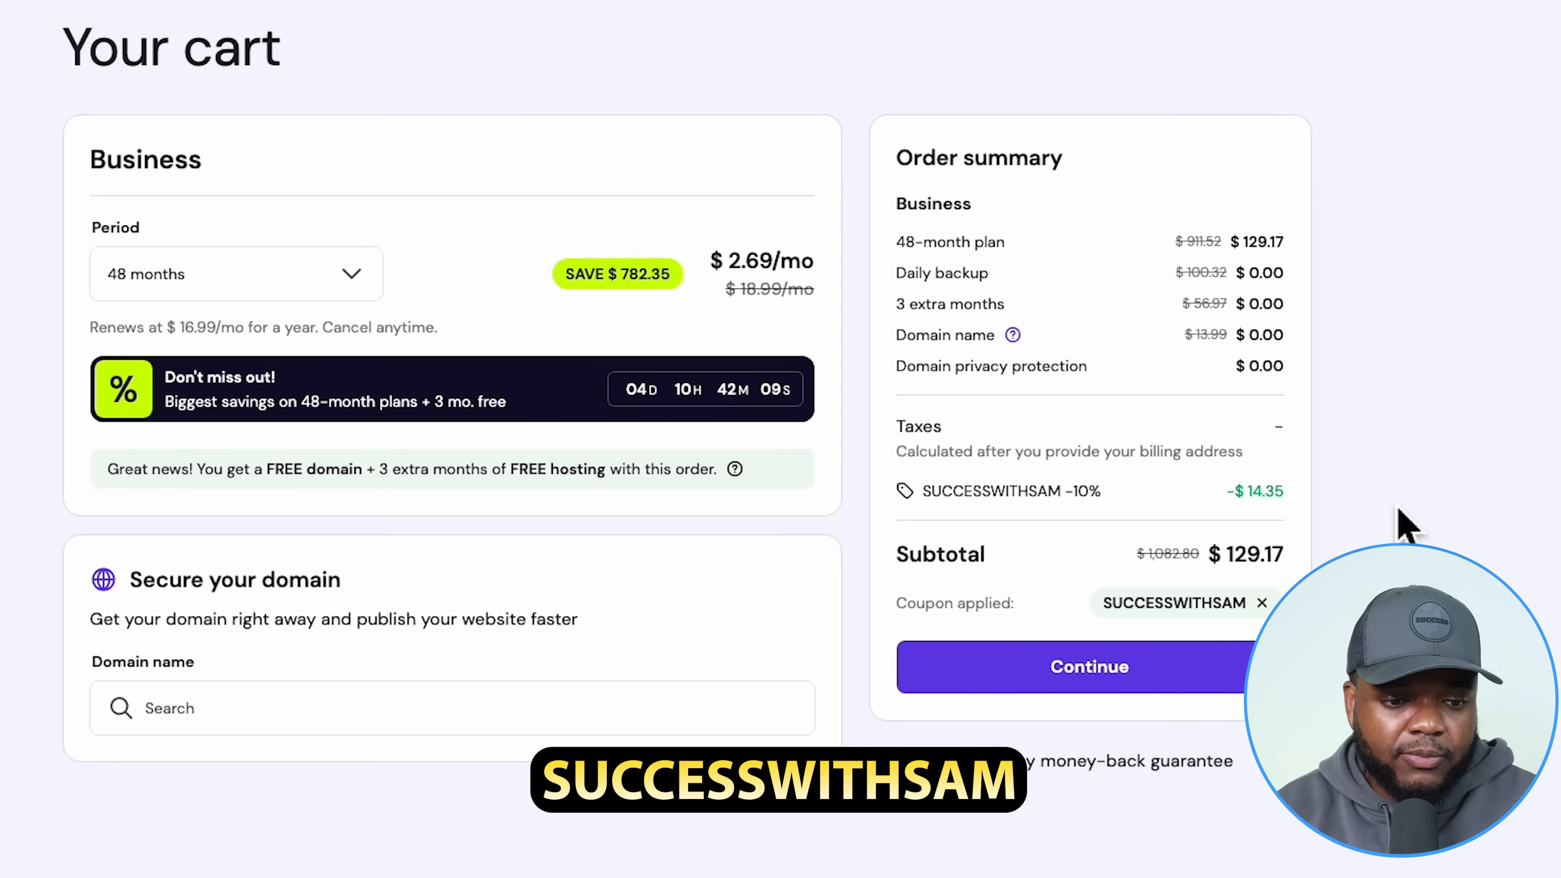